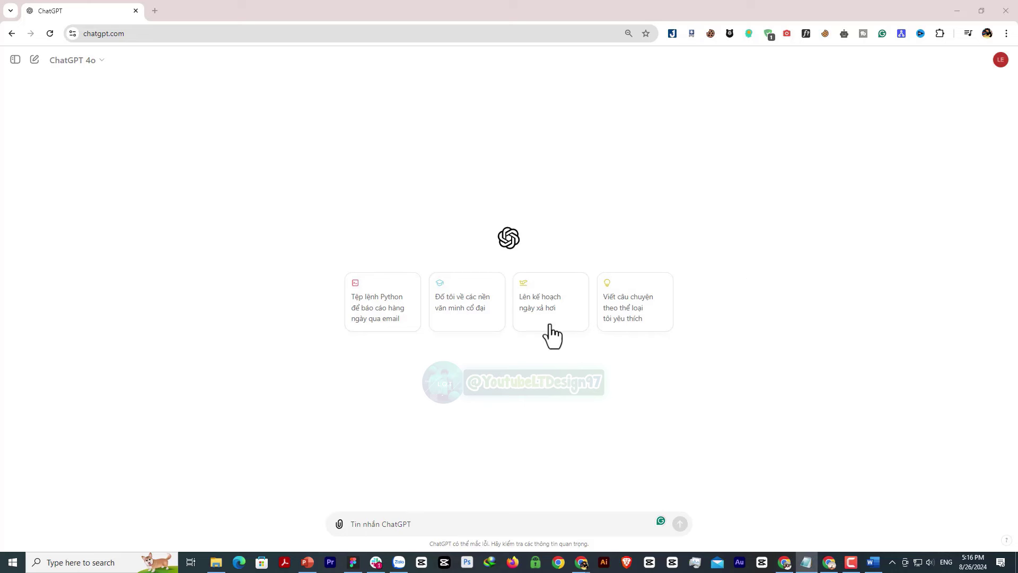
Write a prompt asking to divide quoted content into 9 to 10 small paragraphs, each with a suitable image-generation prompt, leaving the quotes empty.
{"action": "left_click", "coordinate": [395, 519]}
{"action": "type", "text": "From the following content: \" \" ==> divide into 9 to 10 small paragraphs, and each paragraph comes with a prompt generate image suitable for each paragraph."}
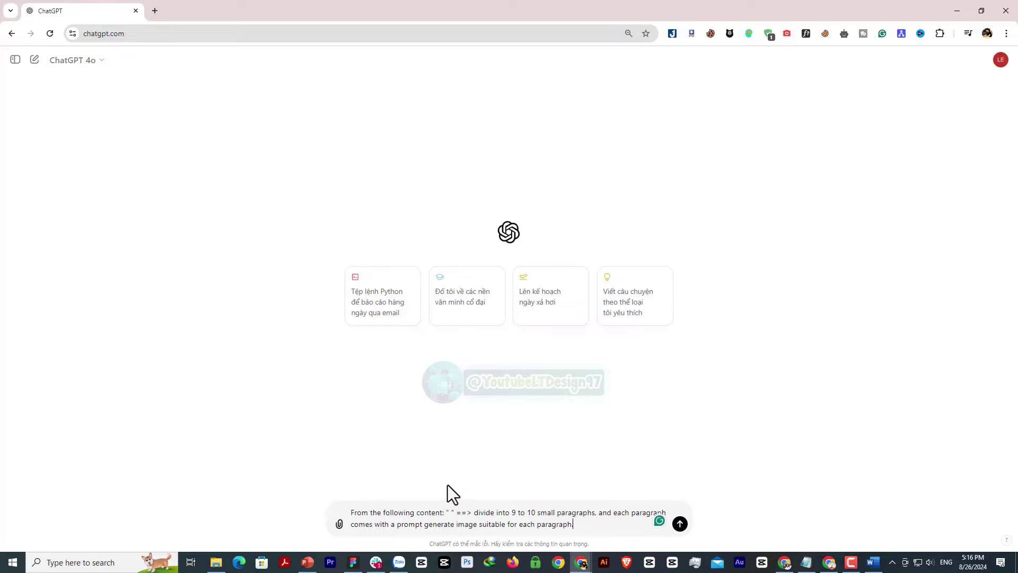
Switch to Word and copy the full body text of the story "Pip's Arctic Adventure: The Journey Beyond the Glacier".
{"action": "left_click", "coordinate": [871, 563]}
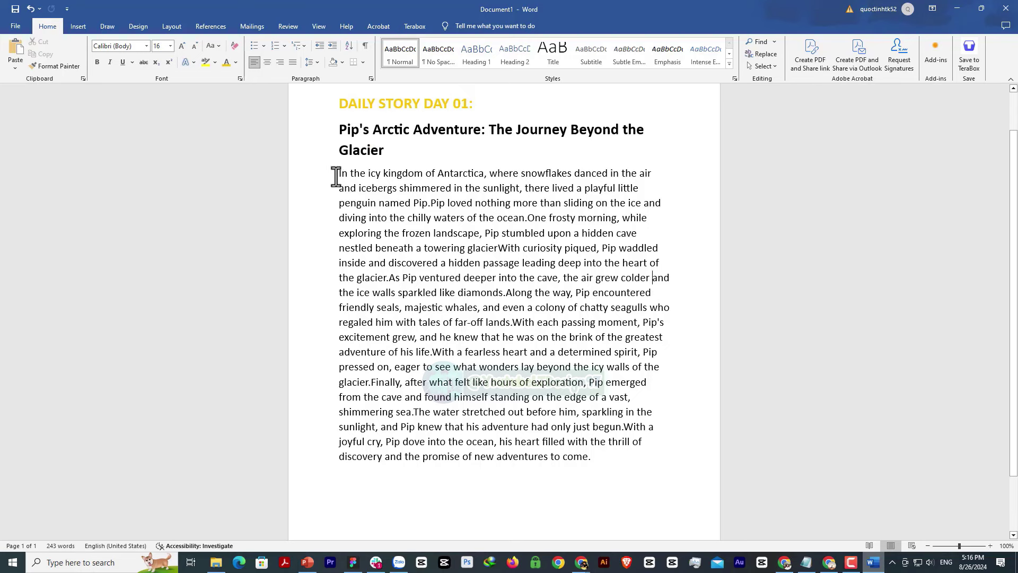
{"action": "left_click_drag", "start_coordinate": [336, 176], "coordinate": [610, 456]}
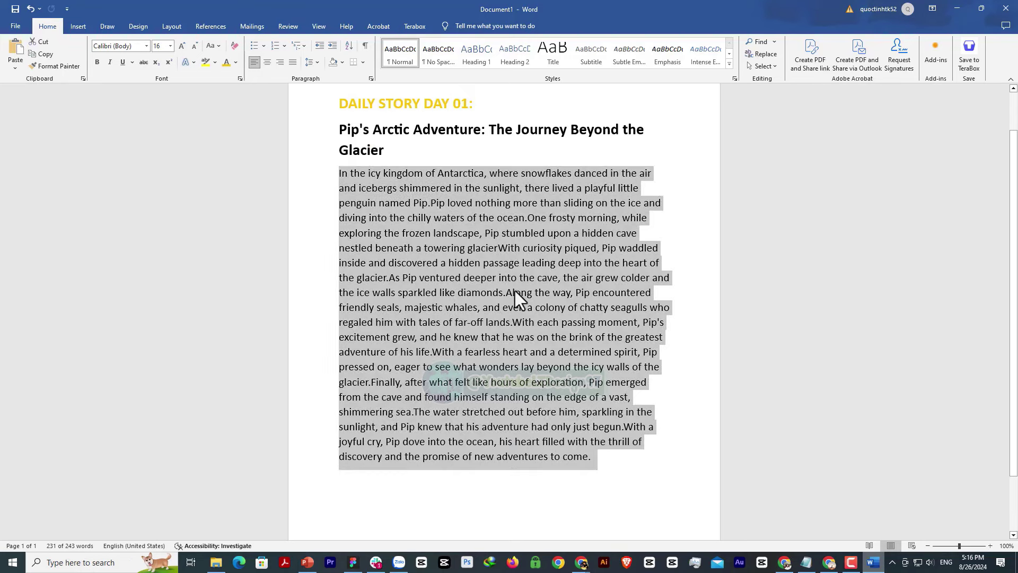
{"action": "left_click", "coordinate": [543, 235]}
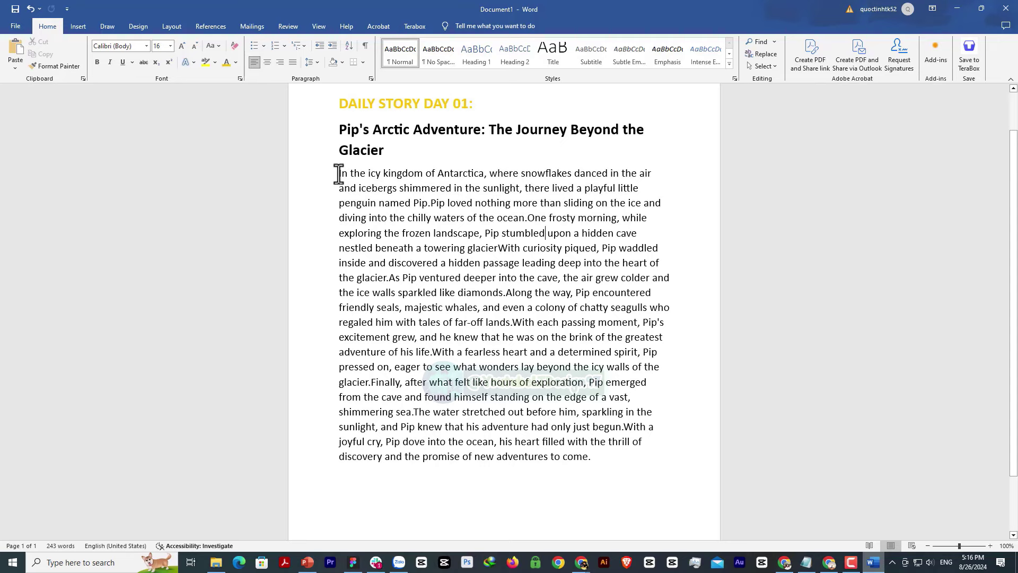
{"action": "left_click_drag", "start_coordinate": [338, 174], "coordinate": [618, 461]}
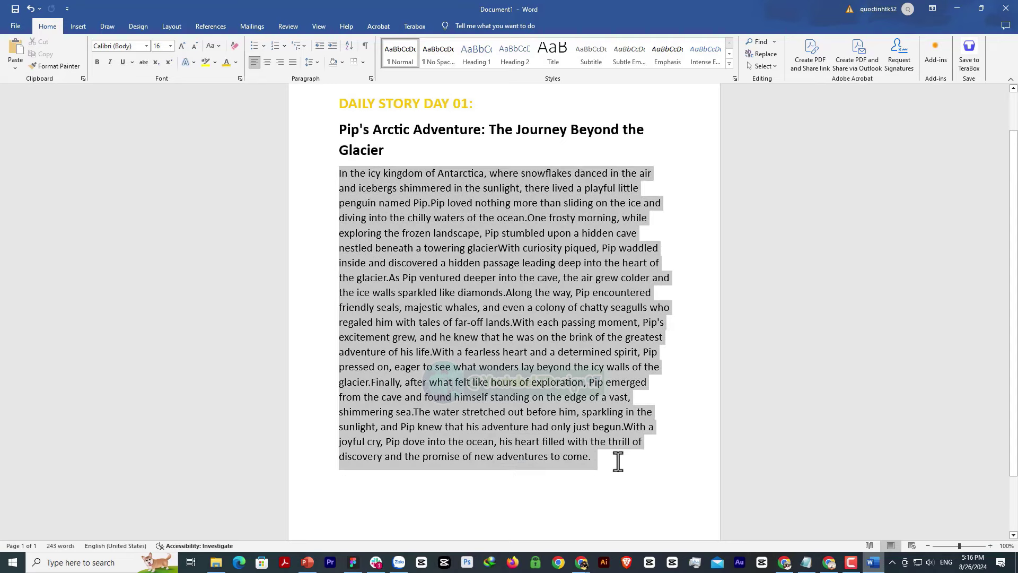
{"action": "right_click", "coordinate": [499, 239]}
{"action": "left_click", "coordinate": [536, 271]}
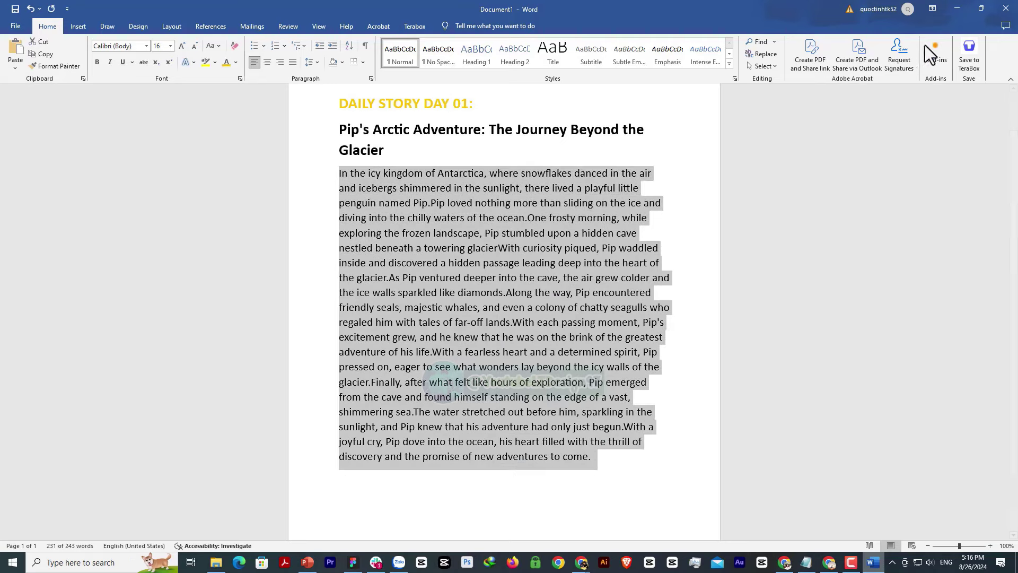
Return to ChatGPT, paste the copied story between the quotation marks in the prompt and send it.
{"action": "left_click", "coordinate": [958, 9]}
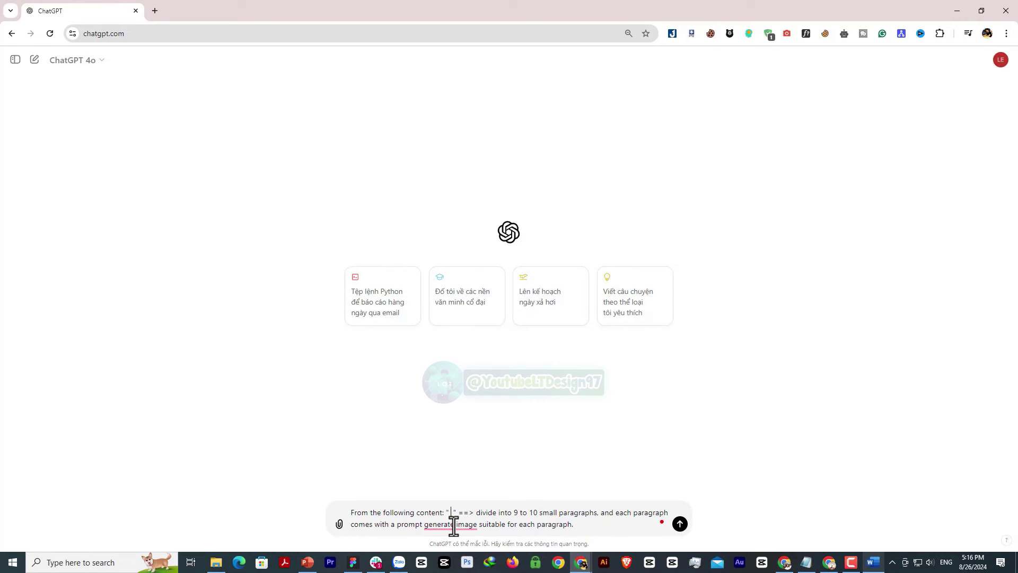
{"action": "key", "text": "ctrl+v"}
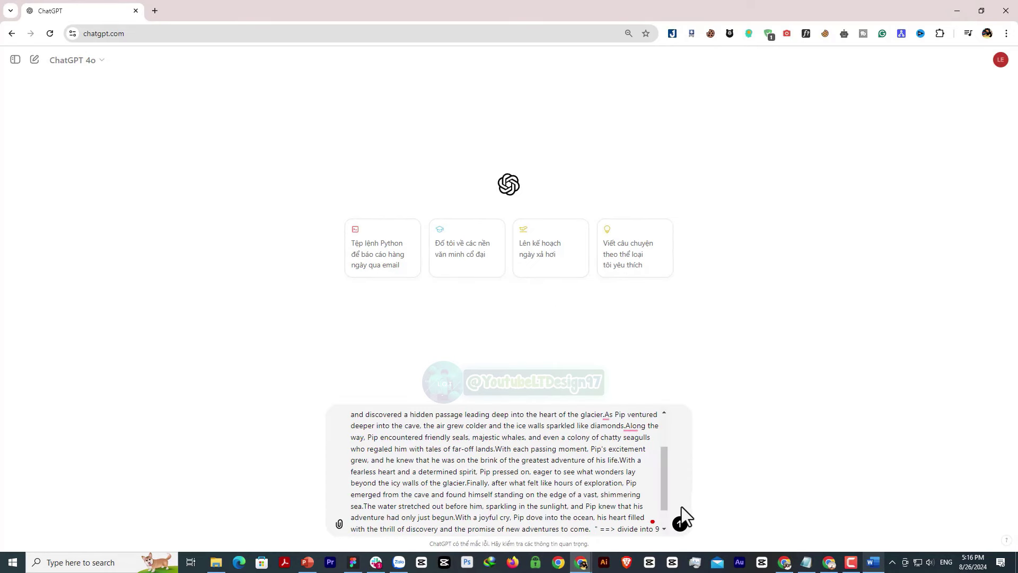
{"action": "left_click", "coordinate": [680, 525]}
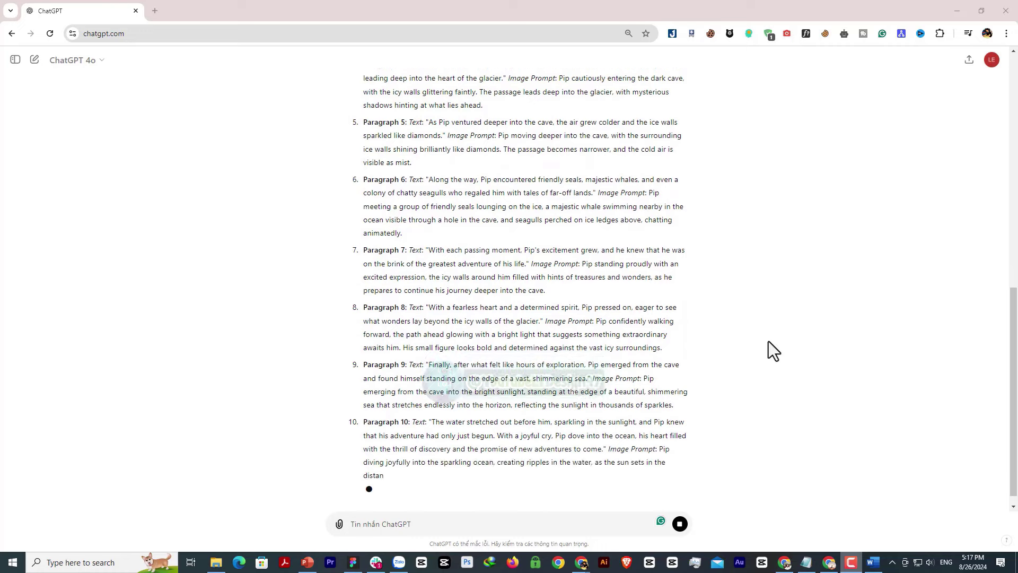
Review the divided story in the answer, checking the text and image prompt given for each paragraph.
{"action": "scroll", "coordinate": [769, 341], "scroll_direction": "up", "scroll_amount": 7}
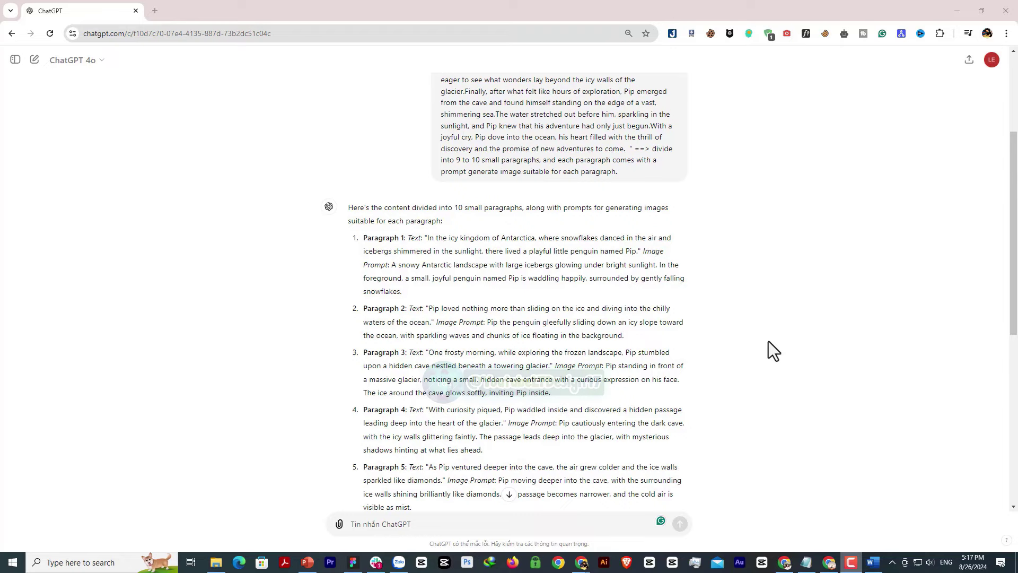
{"action": "scroll", "coordinate": [768, 342], "scroll_direction": "up", "scroll_amount": 3}
{"action": "scroll", "coordinate": [768, 341], "scroll_direction": "down", "scroll_amount": 7}
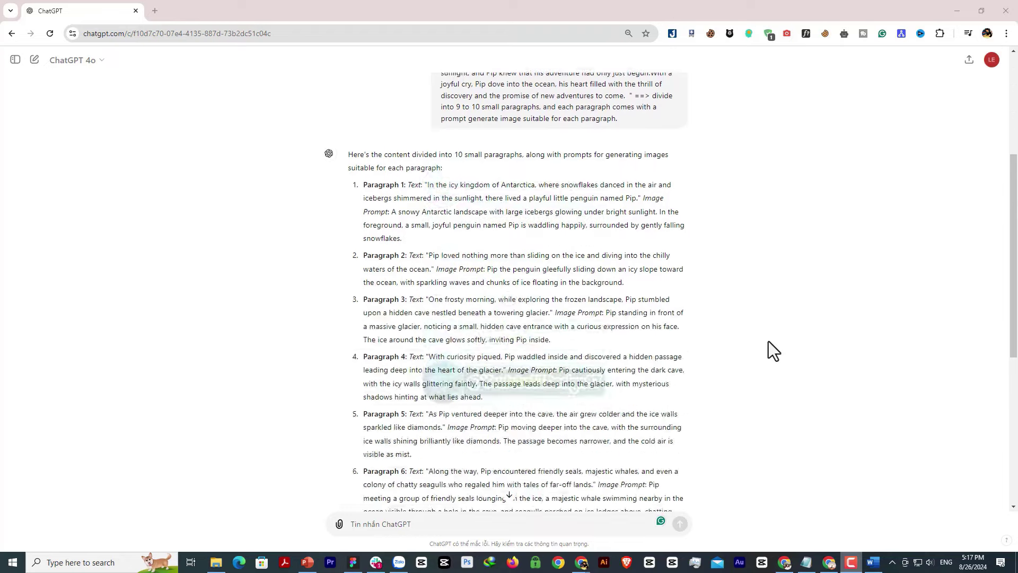
{"action": "scroll", "coordinate": [771, 341], "scroll_direction": "up", "scroll_amount": 8}
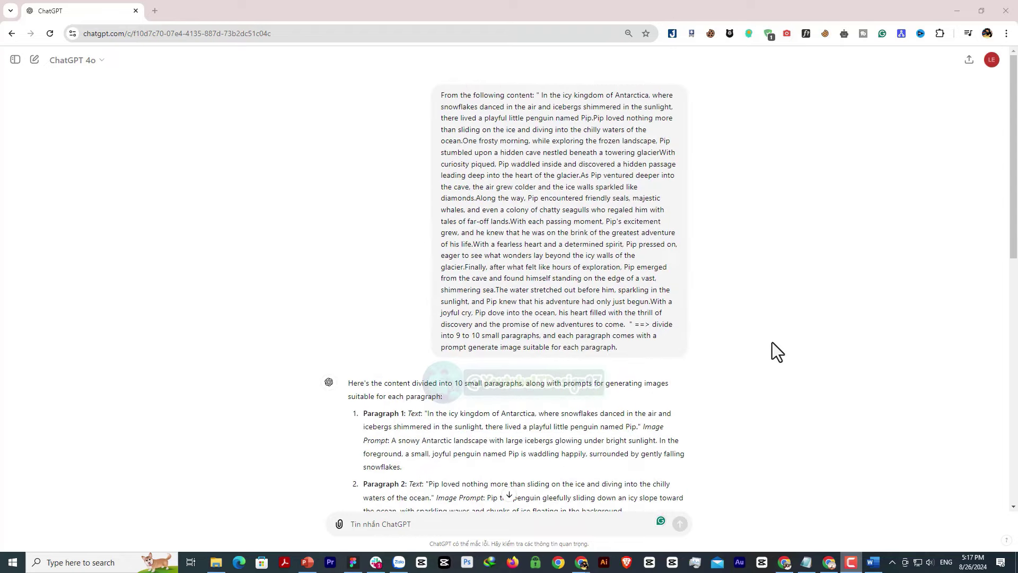
{"action": "scroll", "coordinate": [772, 342], "scroll_direction": "down", "scroll_amount": 3}
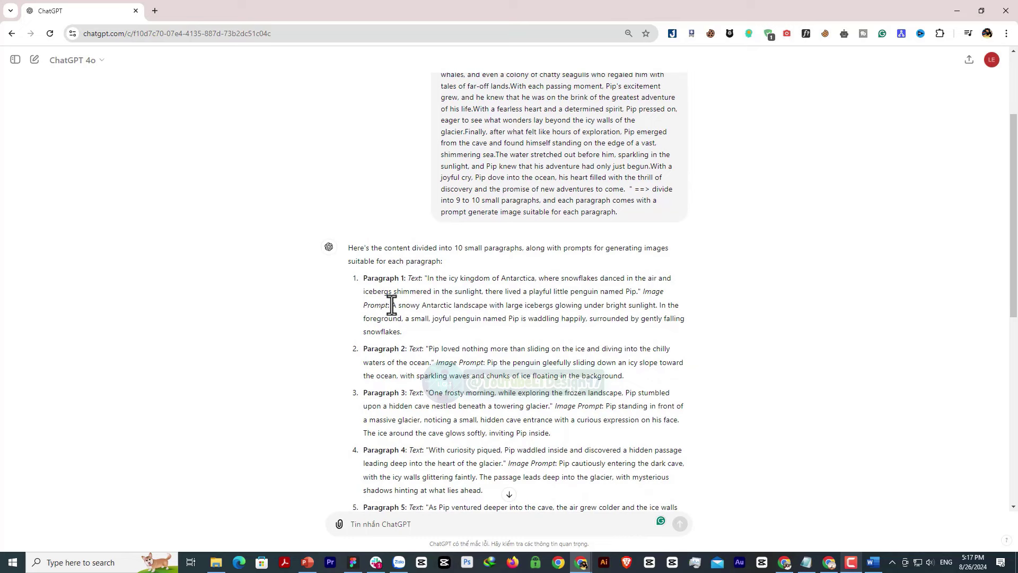
{"action": "left_click_drag", "start_coordinate": [391, 305], "coordinate": [427, 318]}
{"action": "left_click", "coordinate": [638, 291]}
{"action": "left_click_drag", "start_coordinate": [638, 291], "coordinate": [655, 327]}
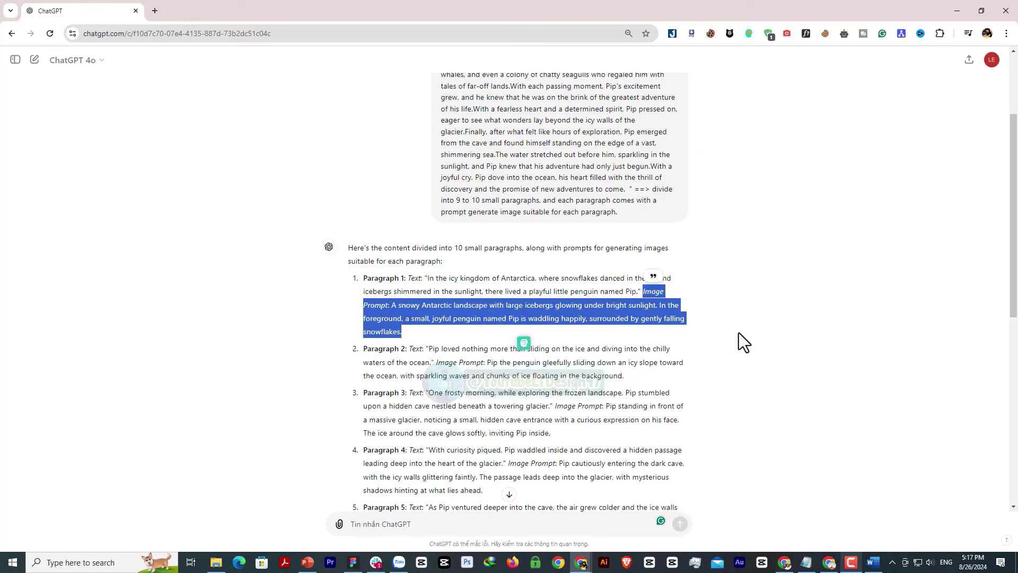
{"action": "left_click", "coordinate": [739, 333]}
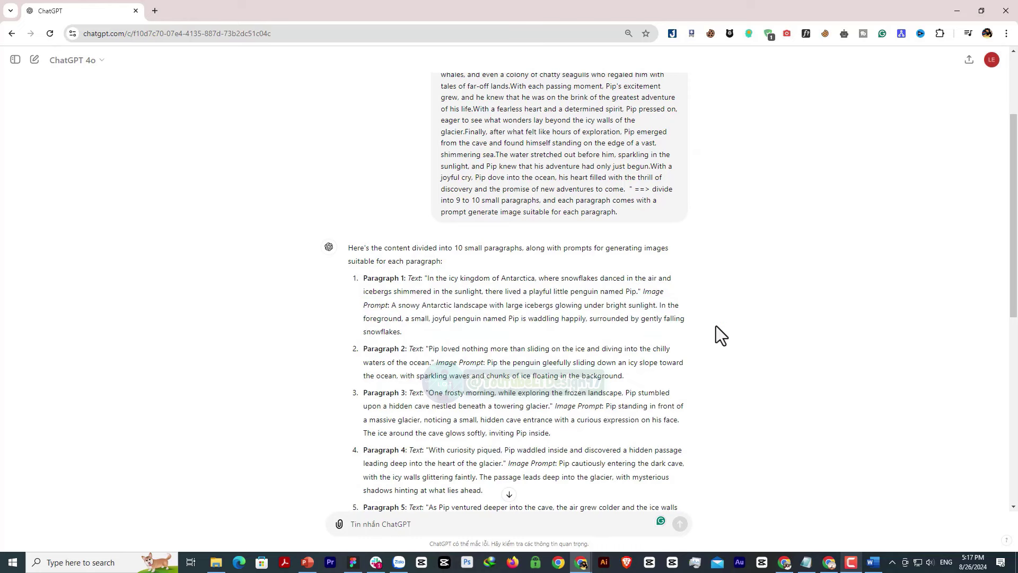
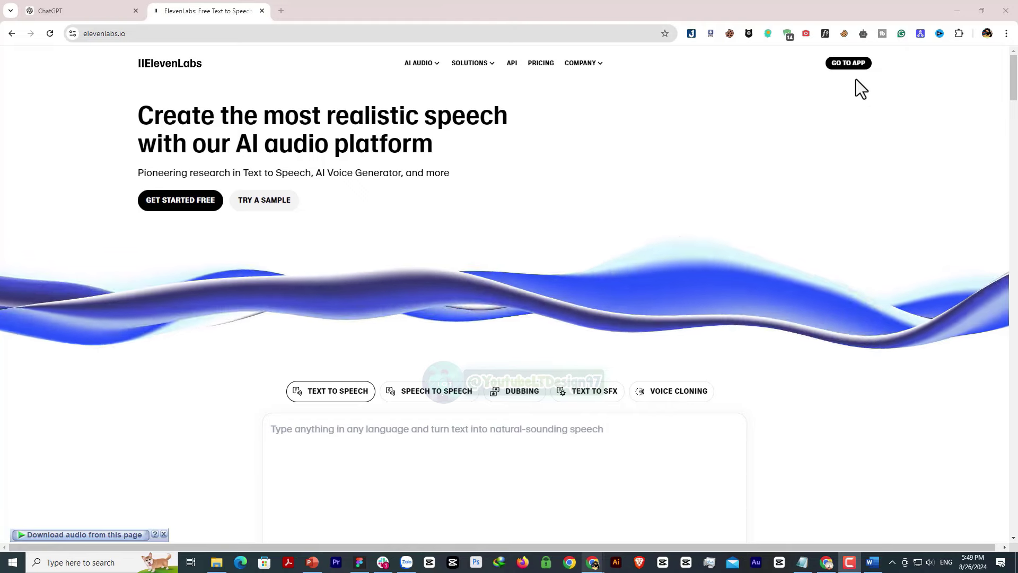
Start the free ElevenLabs registration and sign up with Google.
{"action": "left_click", "coordinate": [159, 204]}
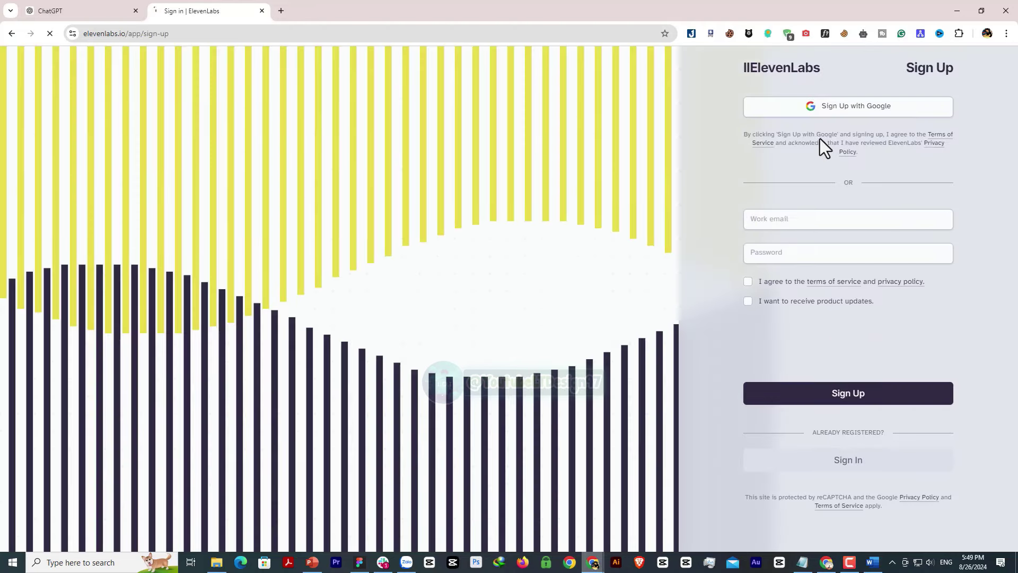
{"action": "left_click", "coordinate": [830, 111]}
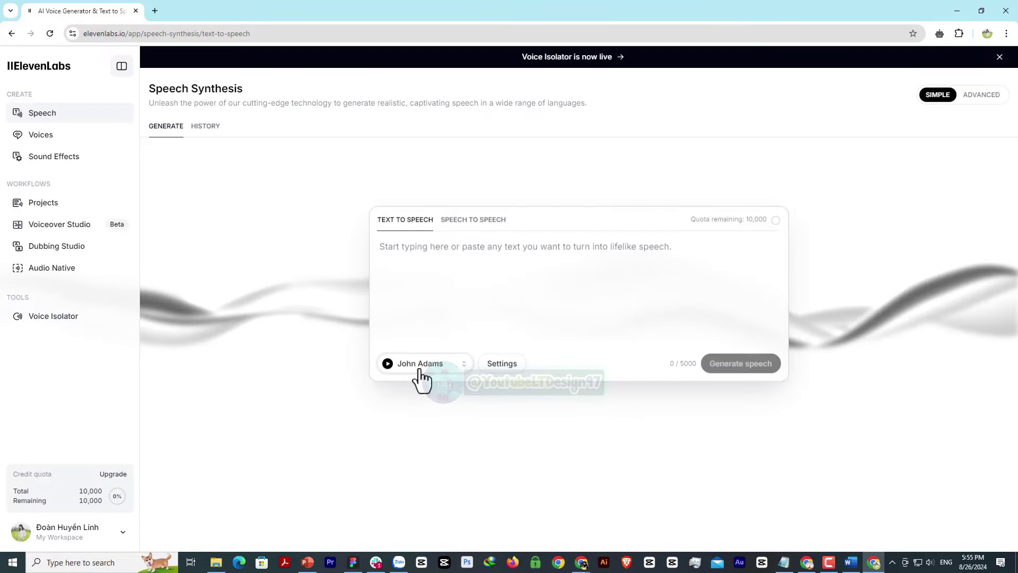
Browse the voices offered for text to speech and open the library to find more voices.
{"action": "left_click", "coordinate": [421, 370]}
{"action": "scroll", "coordinate": [421, 222], "scroll_direction": "down", "scroll_amount": 5}
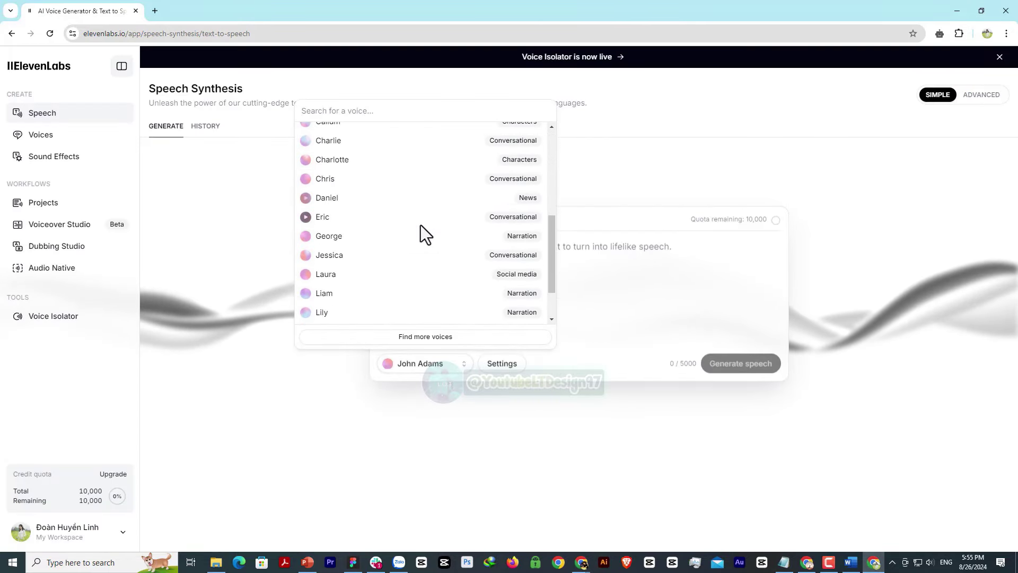
{"action": "scroll", "coordinate": [421, 225], "scroll_direction": "down", "scroll_amount": 2}
{"action": "scroll", "coordinate": [421, 225], "scroll_direction": "up", "scroll_amount": 10}
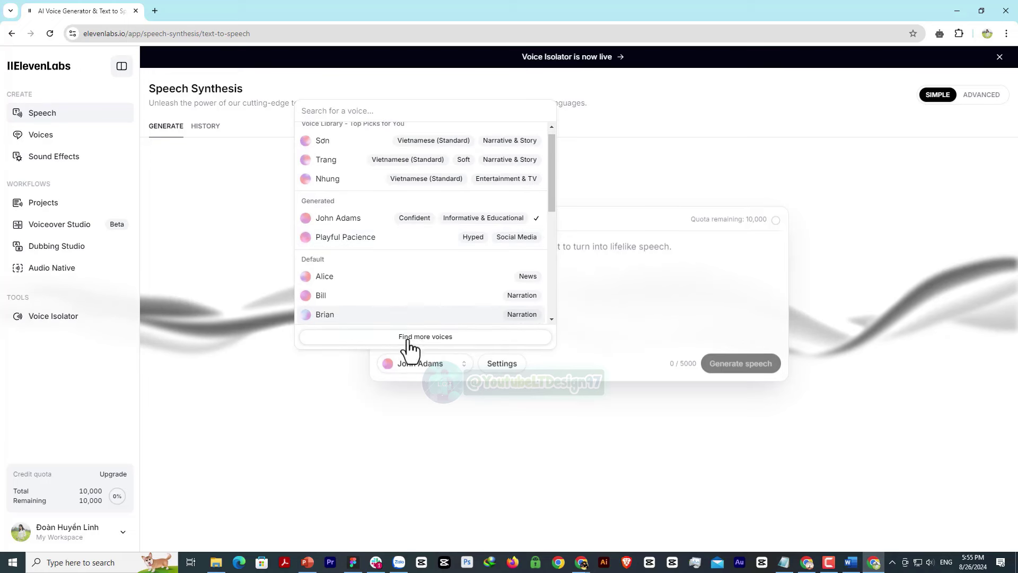
{"action": "left_click", "coordinate": [439, 339]}
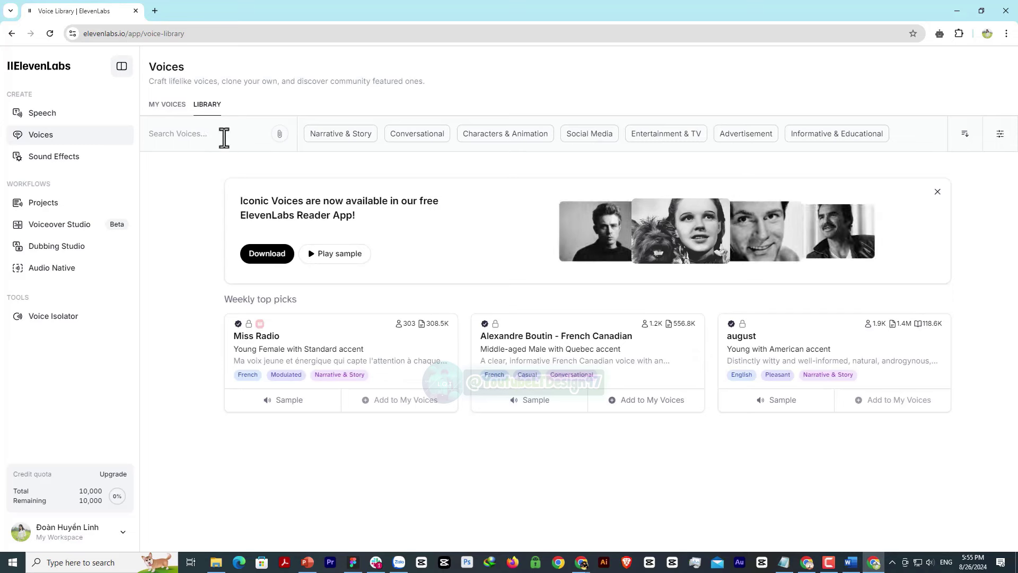
Search the voice library for "children".
{"action": "left_click", "coordinate": [219, 137]}
{"action": "type", "text": "c"}
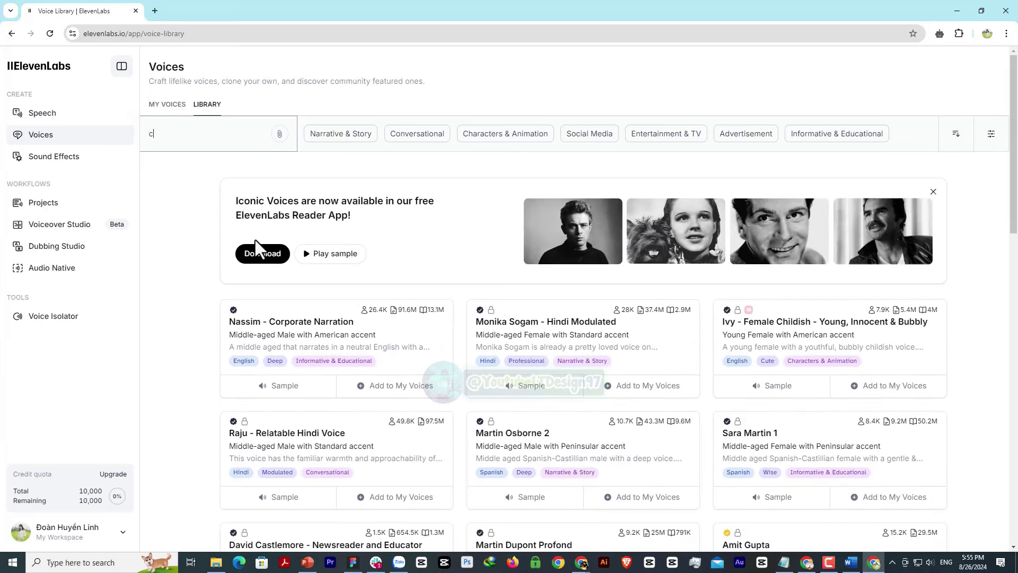
{"action": "type", "text": "hi"}
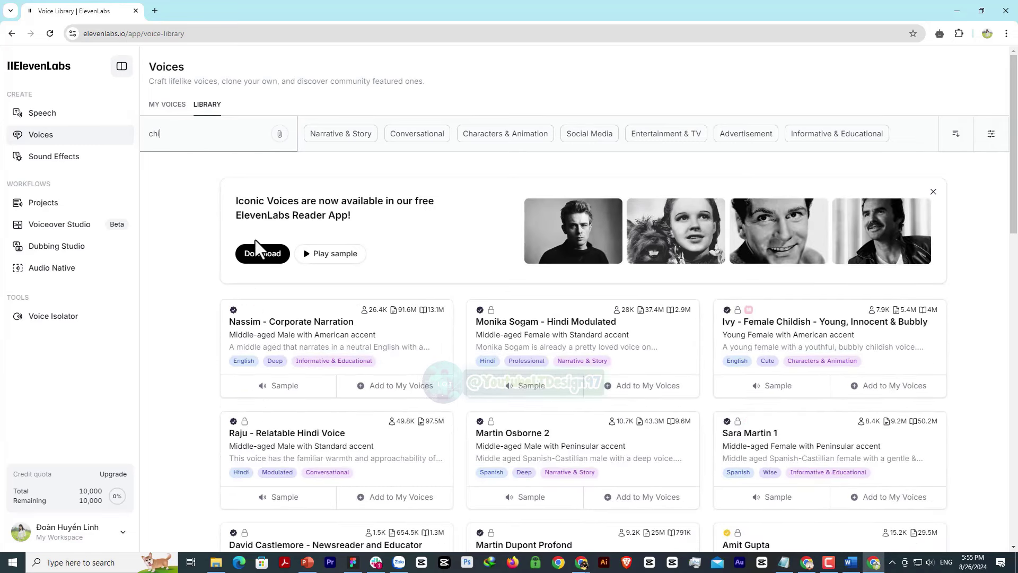
{"action": "type", "text": "ldren"}
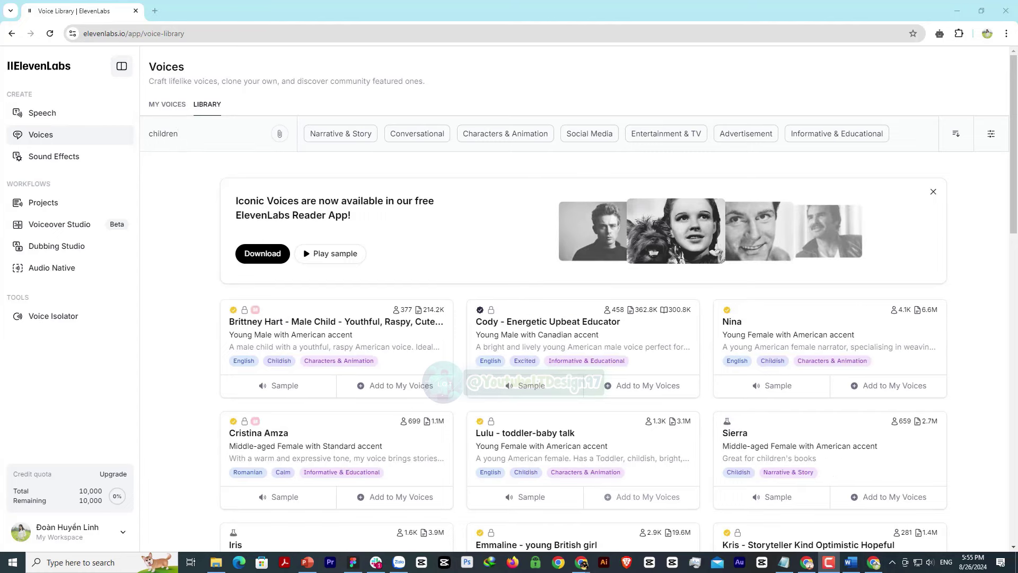
Filter the voice results by language English and age Young.
{"action": "left_click", "coordinate": [991, 134]}
{"action": "left_click", "coordinate": [551, 169]}
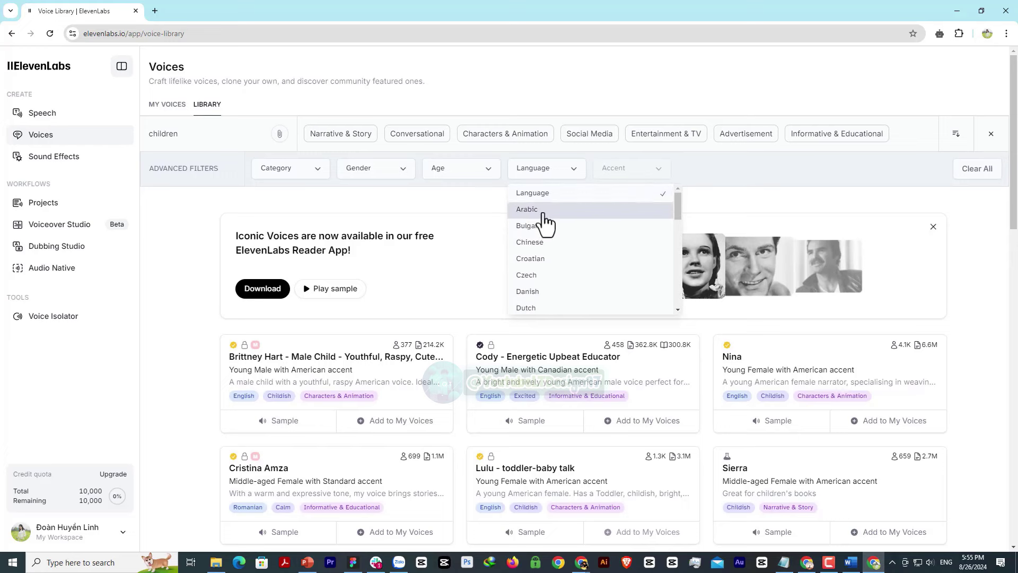
{"action": "scroll", "coordinate": [536, 271], "scroll_direction": "down", "scroll_amount": 1}
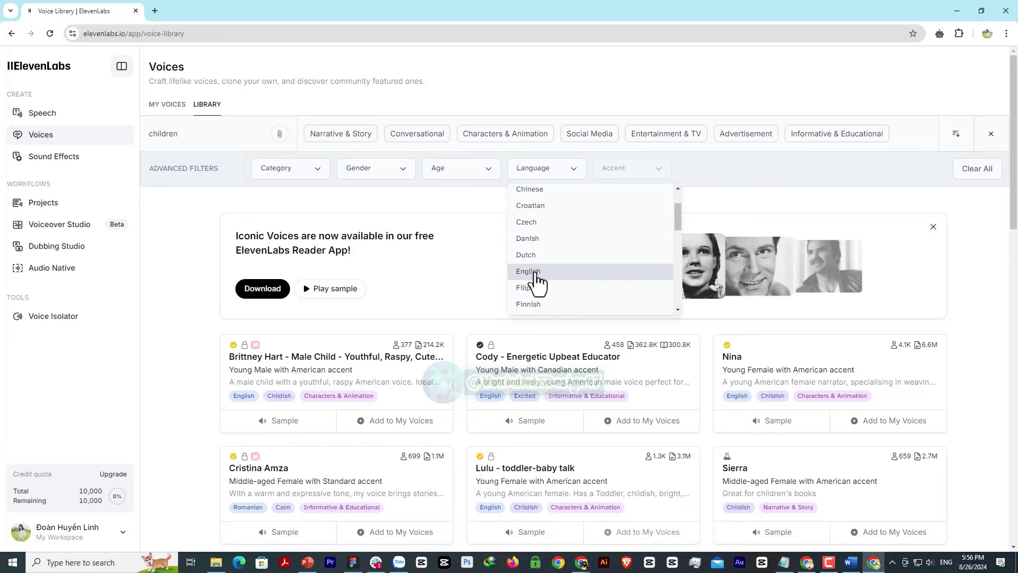
{"action": "left_click", "coordinate": [532, 269]}
{"action": "left_click", "coordinate": [465, 171]}
{"action": "left_click", "coordinate": [457, 209]}
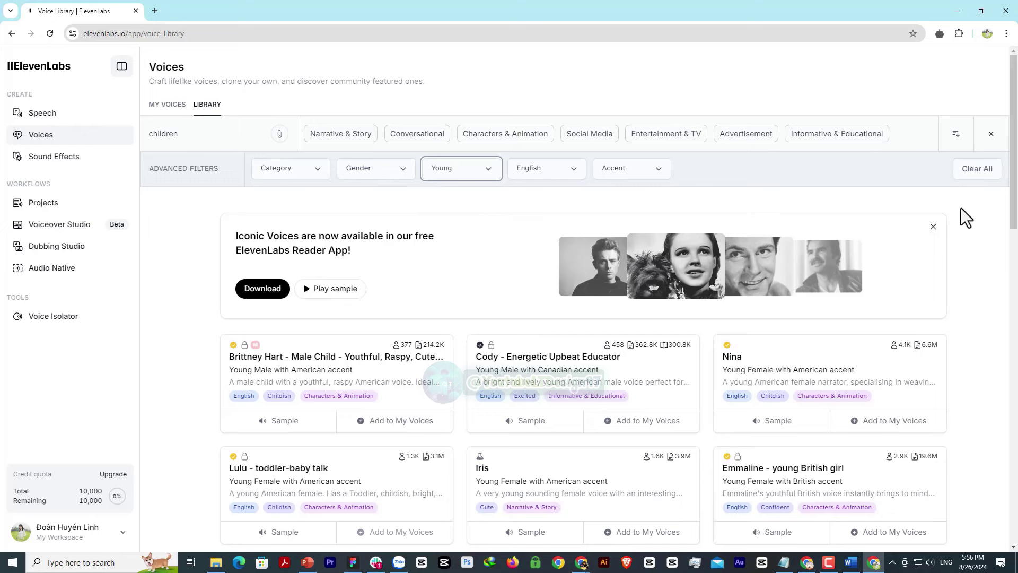
Play the sample of the voice "Ella - soft and sweet" and add it to My Voices under that name.
{"action": "scroll", "coordinate": [961, 208], "scroll_direction": "down", "scroll_amount": 5}
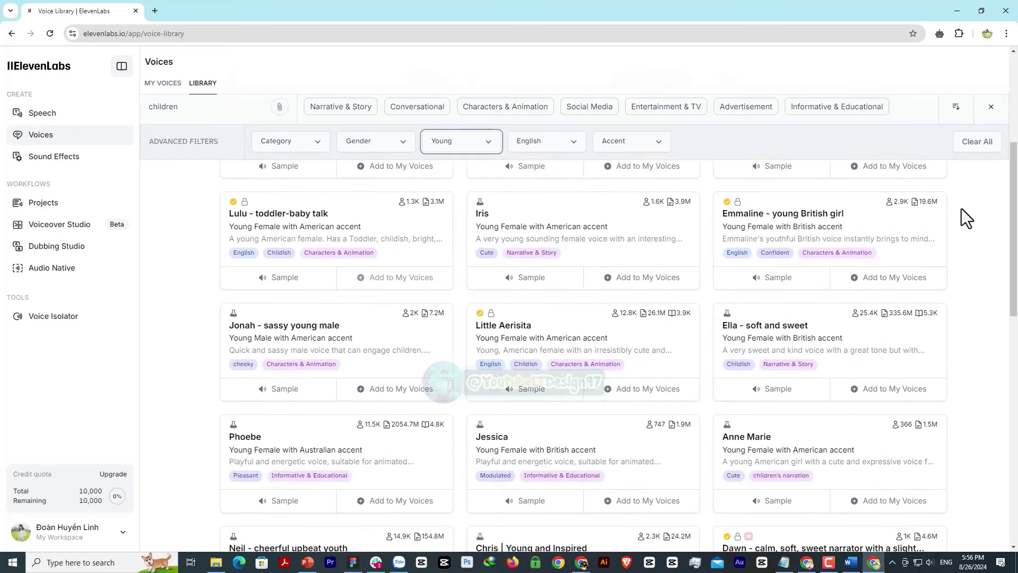
{"action": "scroll", "coordinate": [482, 304], "scroll_direction": "down", "scroll_amount": 1}
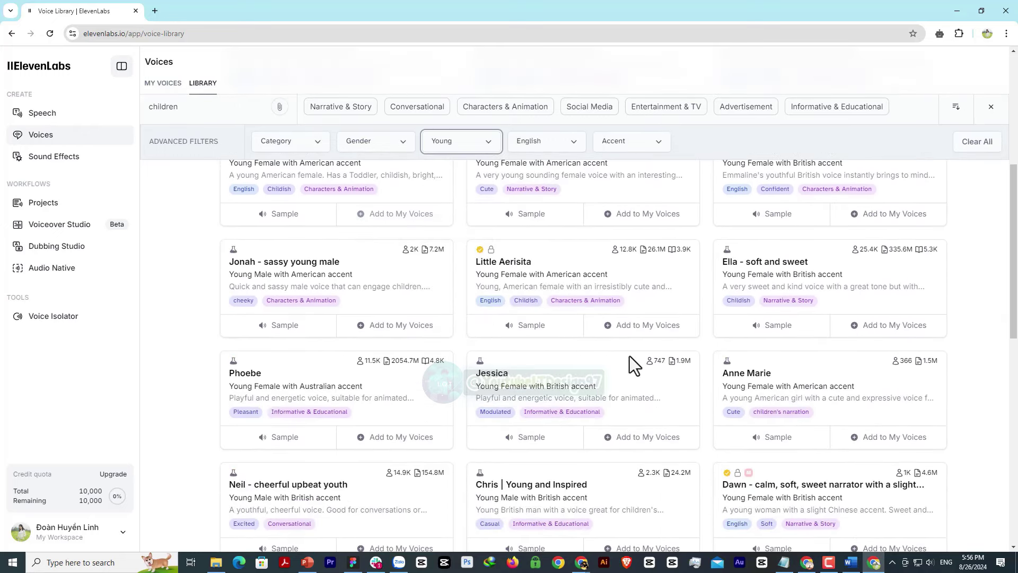
{"action": "left_click", "coordinate": [763, 325]}
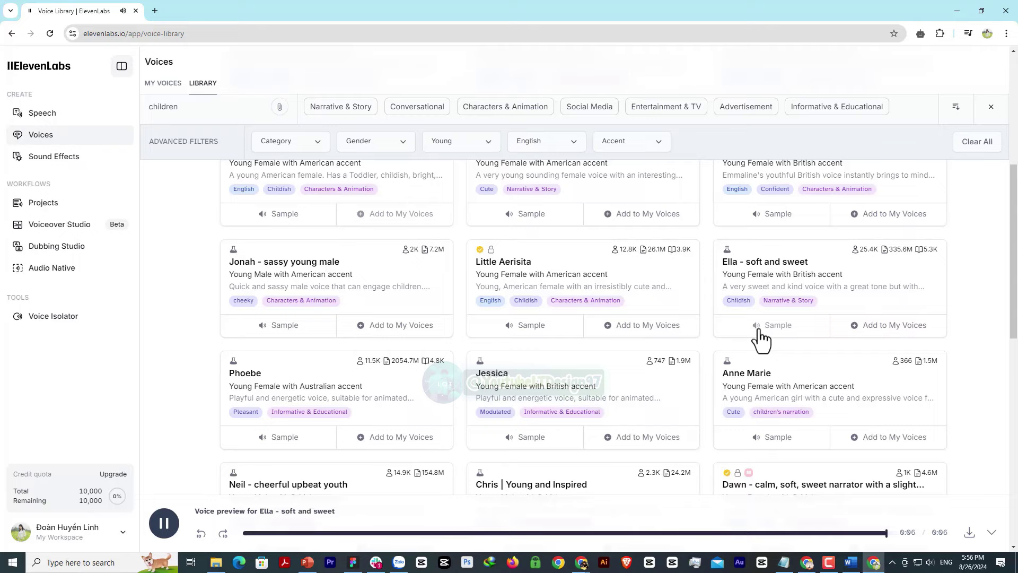
{"action": "left_click", "coordinate": [876, 326]}
{"action": "left_click", "coordinate": [606, 333]}
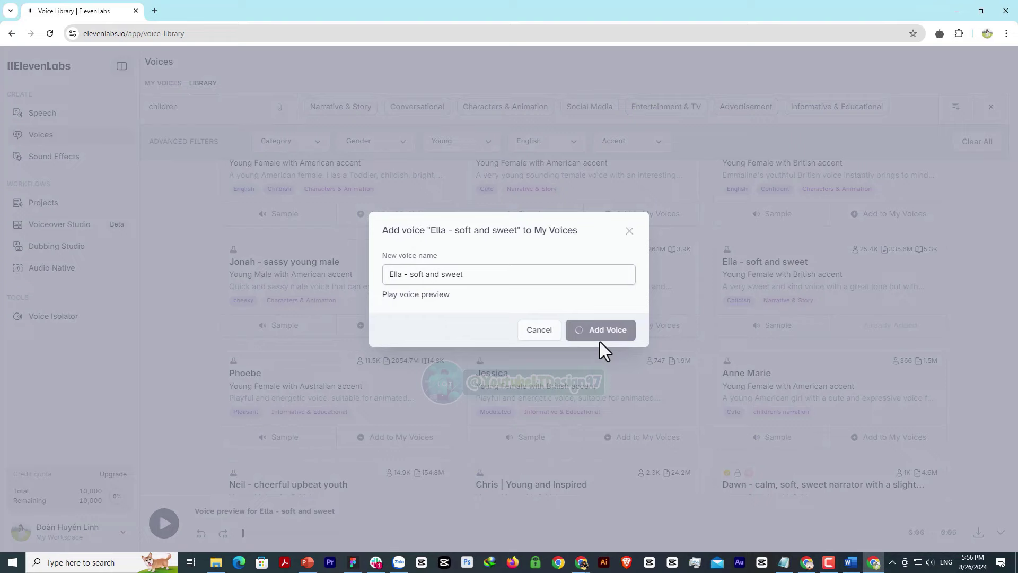
{"action": "left_click", "coordinate": [611, 319]}
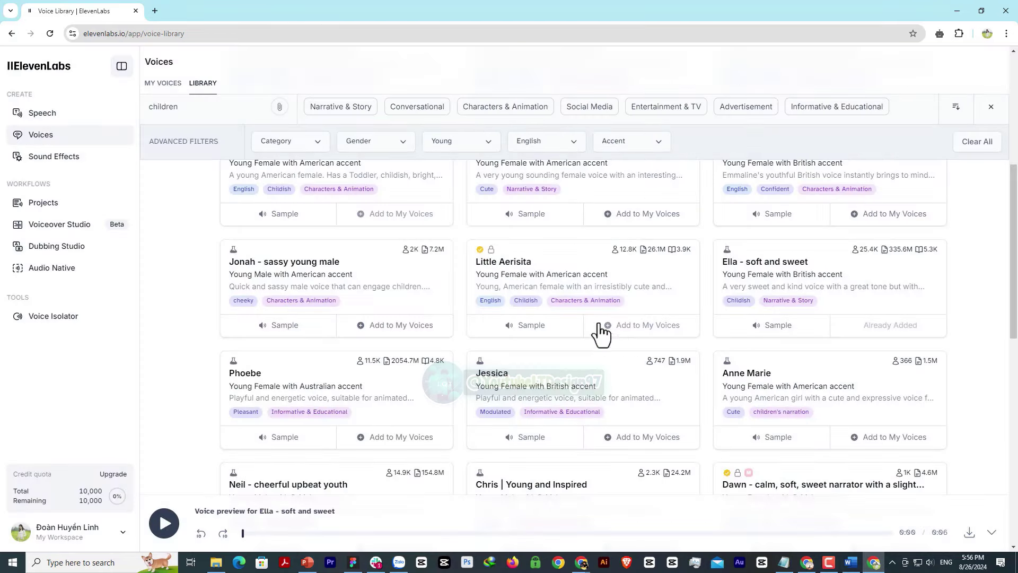
Open the text to speech page, switch to the ChatGPT browser window and close its ElevenLabs sign-in tab.
{"action": "left_click", "coordinate": [39, 119]}
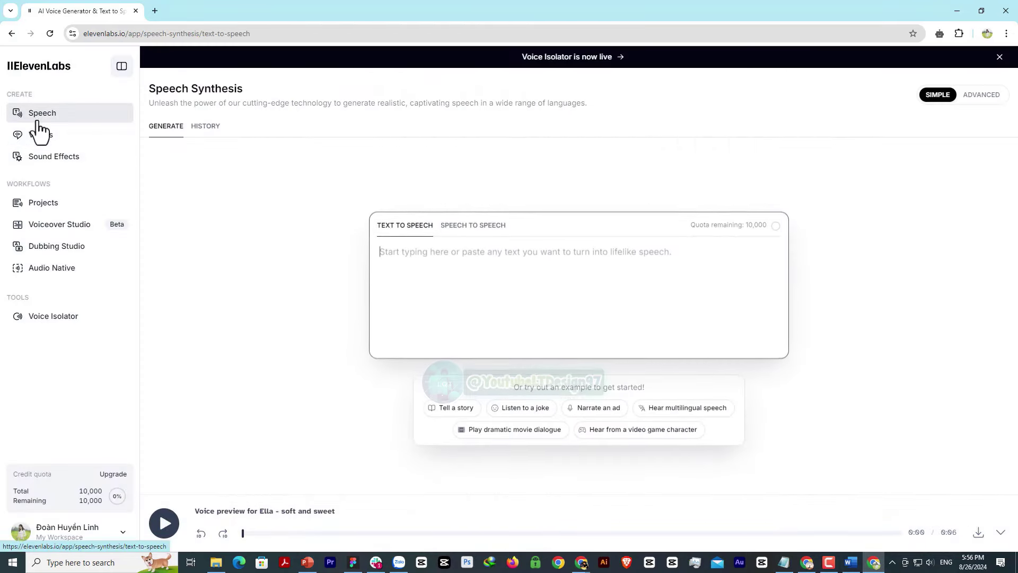
{"action": "left_click", "coordinate": [449, 282]}
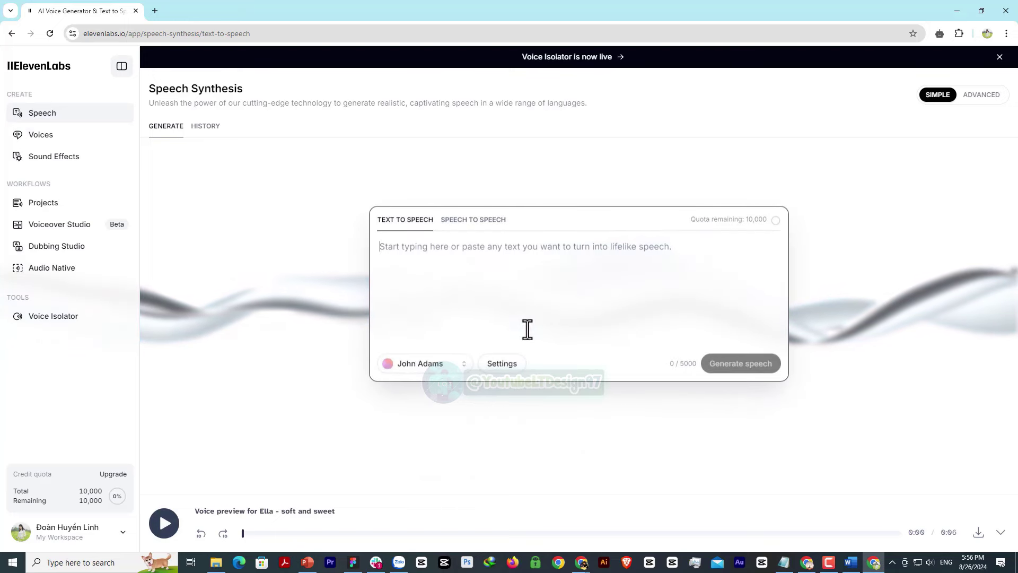
{"action": "mouse_move", "coordinate": [582, 561]}
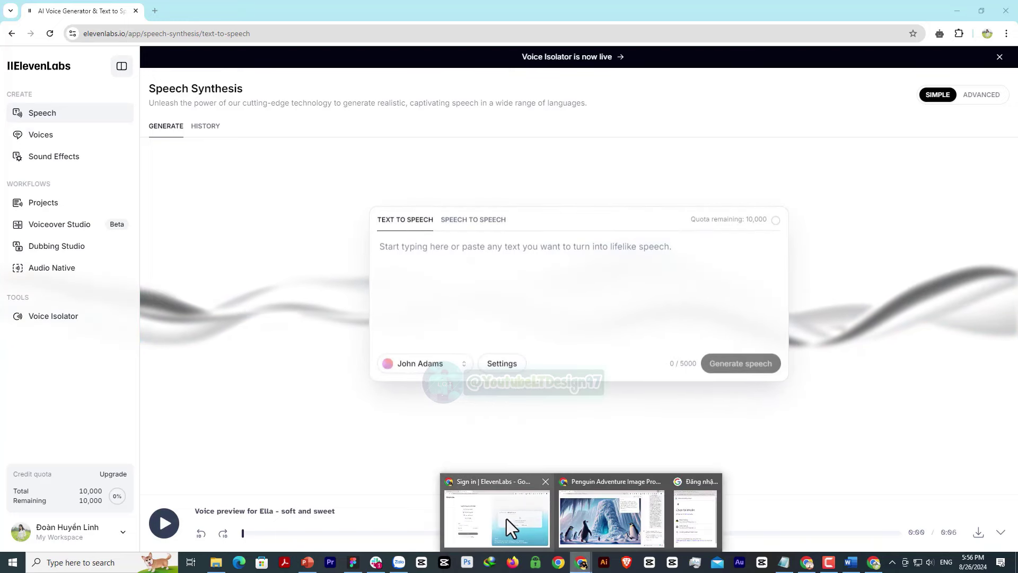
{"action": "left_click", "coordinate": [484, 511]}
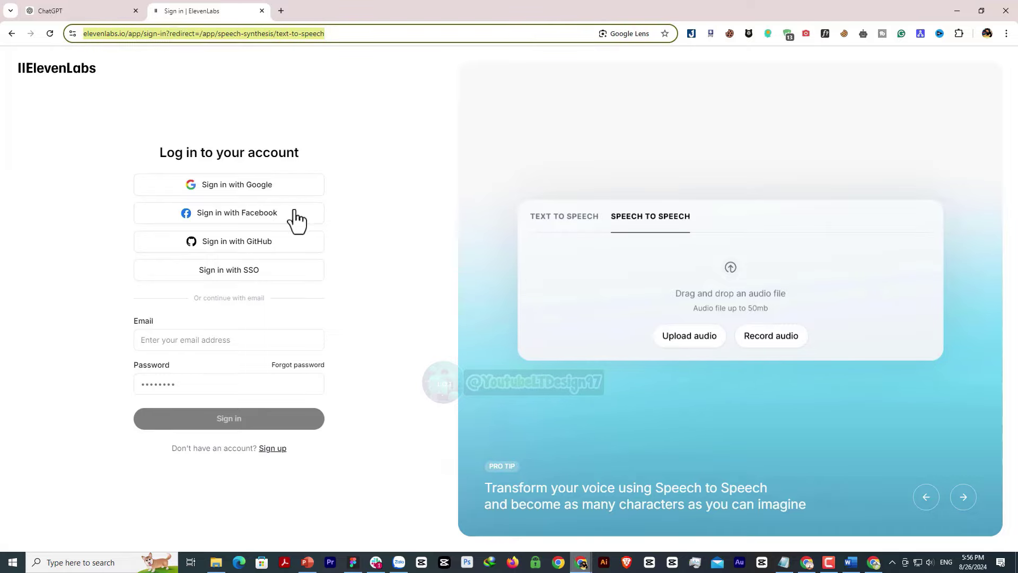
{"action": "left_click", "coordinate": [134, 5]}
{"action": "left_click", "coordinate": [262, 10]}
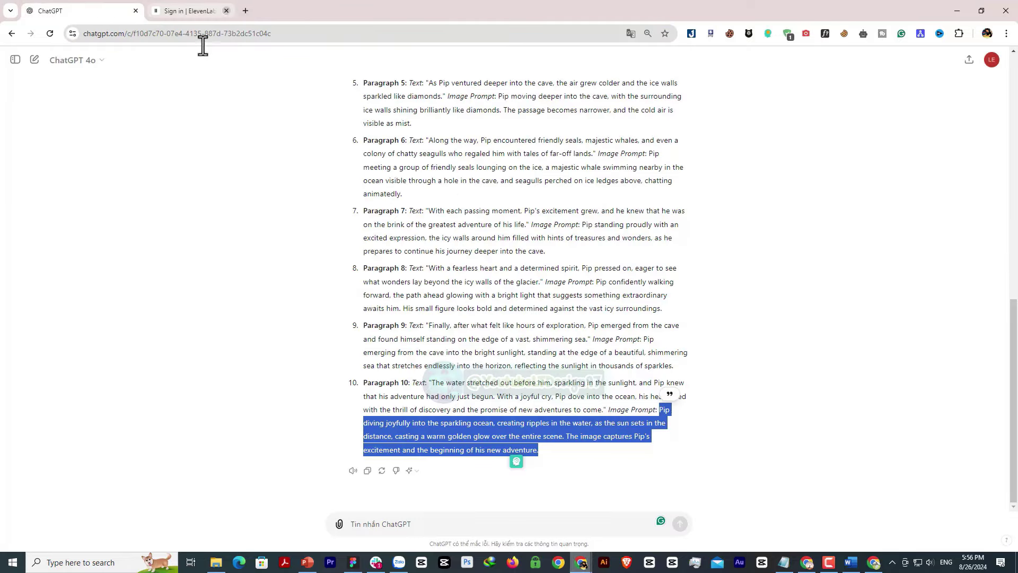
Copy the full penguin story text from the first message of the ChatGPT conversation, leaving out the paragraph-splitting instruction.
{"action": "scroll", "coordinate": [267, 152], "scroll_direction": "up", "scroll_amount": 10}
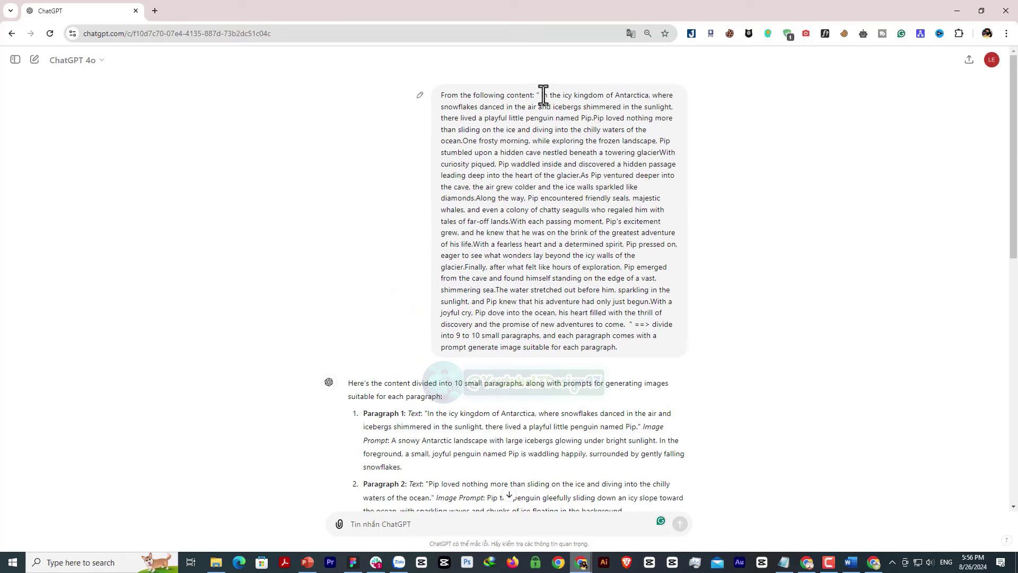
{"action": "left_click_drag", "start_coordinate": [540, 95], "coordinate": [623, 324]}
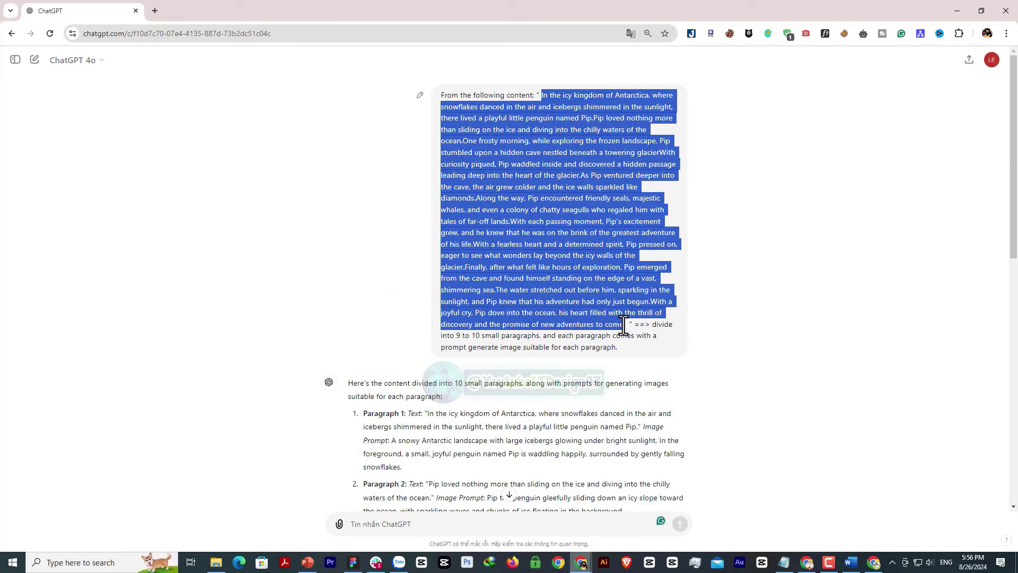
{"action": "right_click", "coordinate": [567, 197]}
{"action": "left_click", "coordinate": [590, 212]}
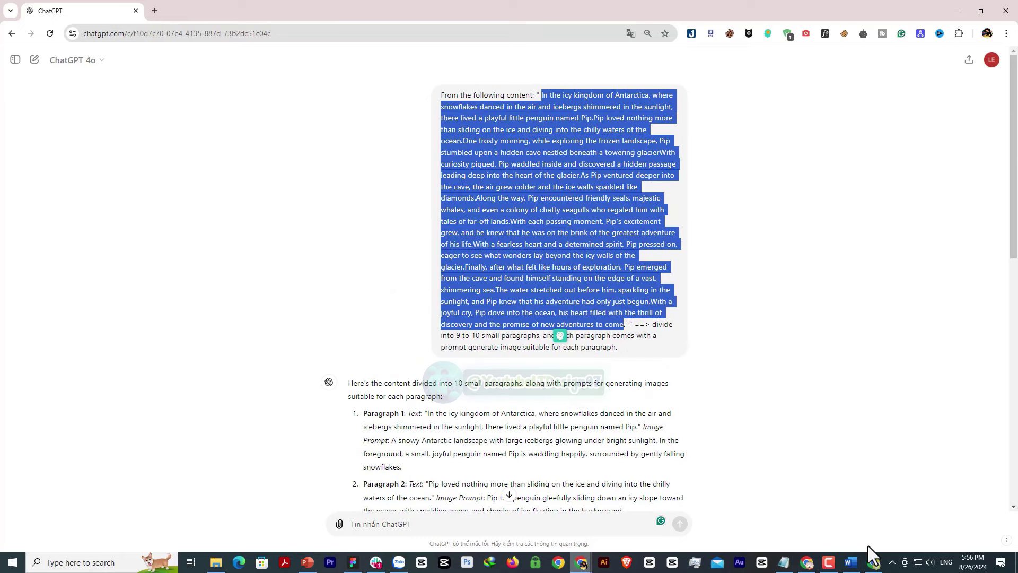
Switch back to ElevenLabs and paste the penguin story as the text to speech input.
{"action": "left_click", "coordinate": [874, 562]}
{"action": "right_click", "coordinate": [430, 257]}
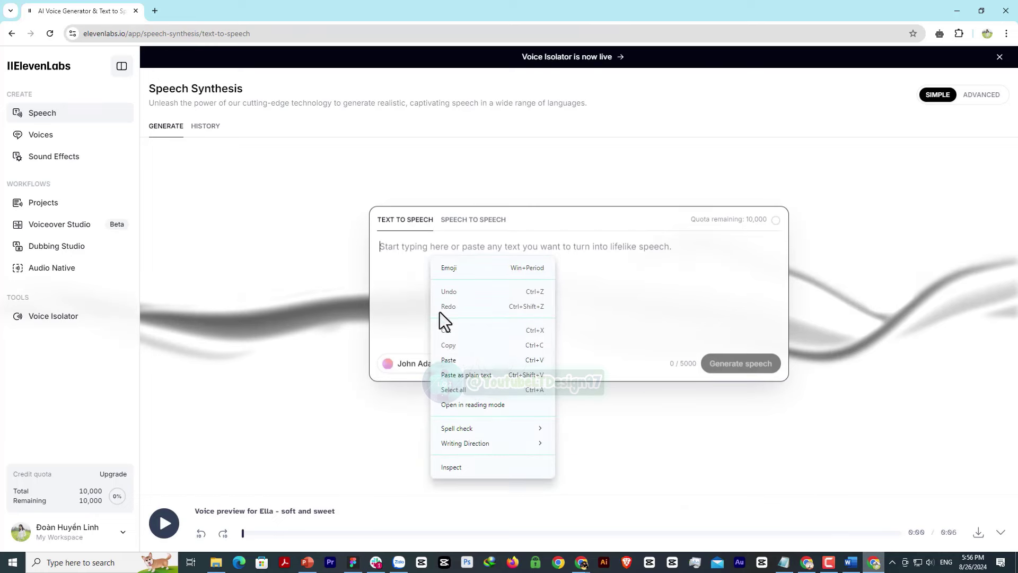
{"action": "left_click", "coordinate": [452, 359]}
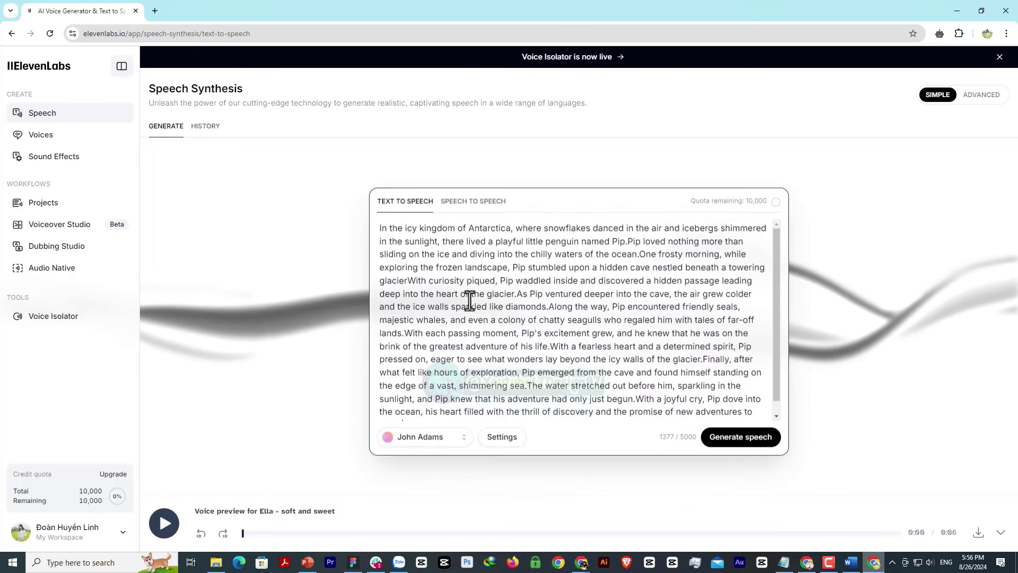
Choose the voice "Ella - soft and sweet" for the story and generate the speech.
{"action": "left_click", "coordinate": [414, 442]}
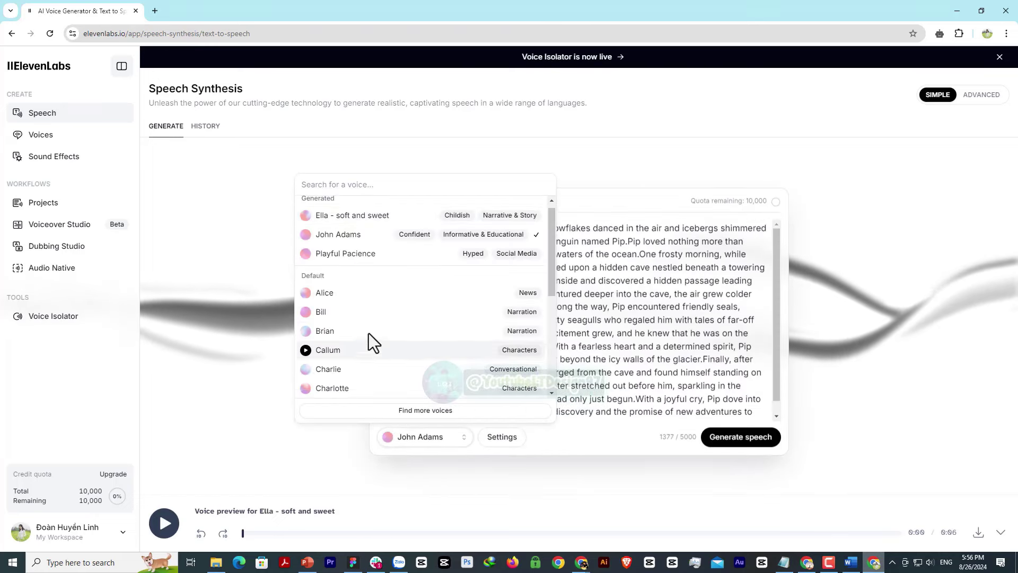
{"action": "scroll", "coordinate": [376, 276], "scroll_direction": "up", "scroll_amount": 1}
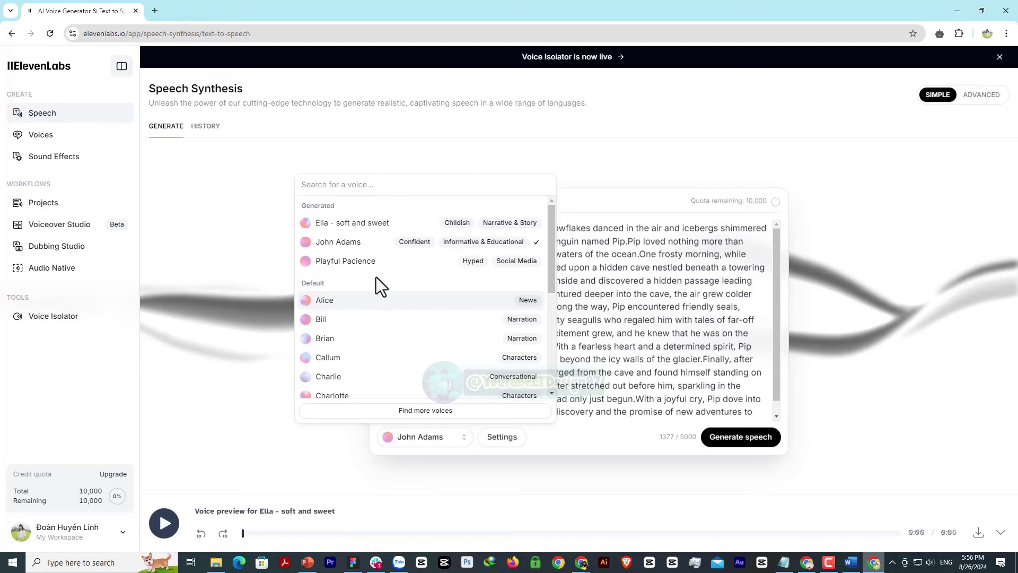
{"action": "left_click", "coordinate": [369, 223]}
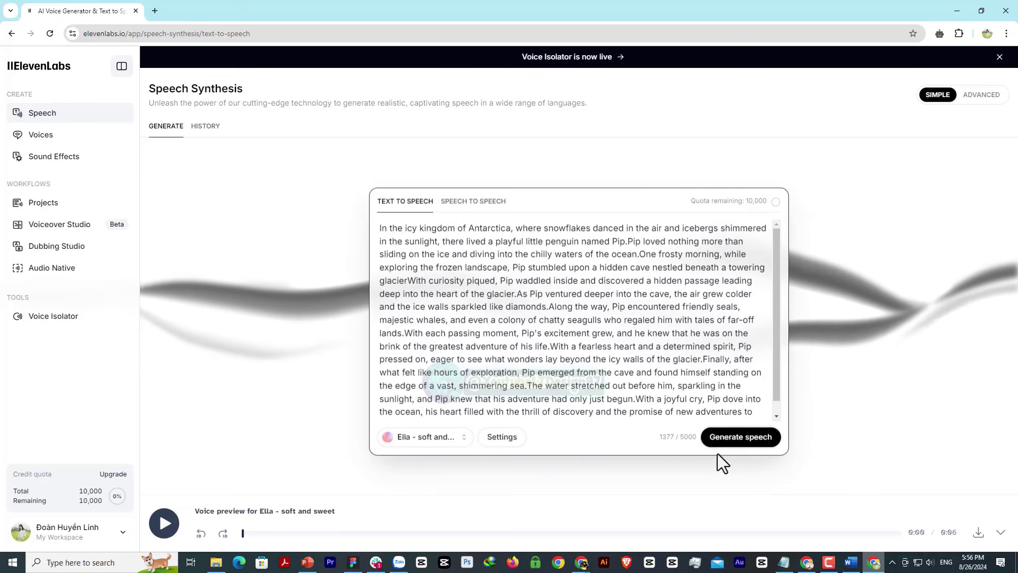
{"action": "left_click", "coordinate": [740, 444]}
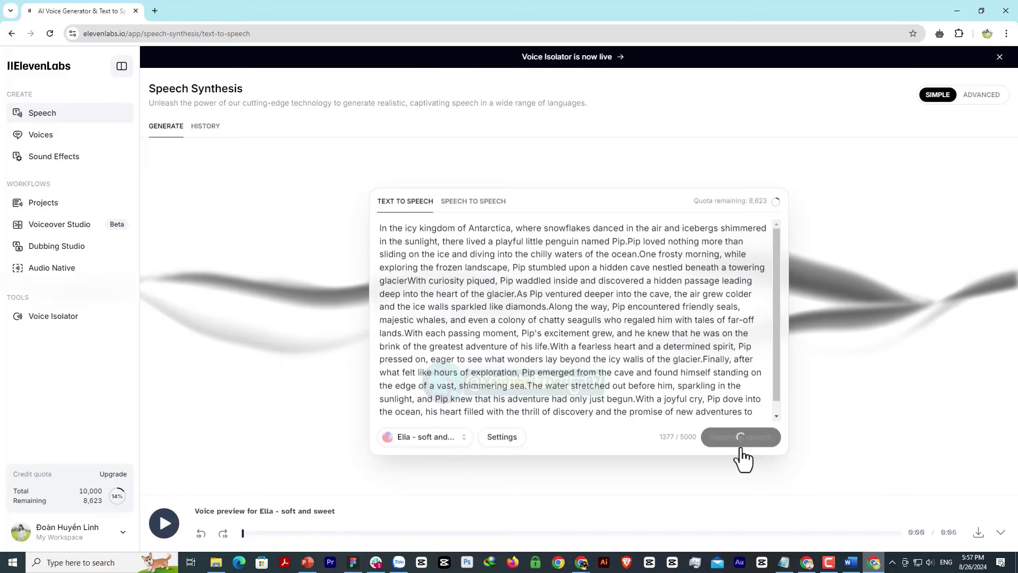
Listen to the generated narration from the start and download it as an MP3 into the "Pip's Arctic Adventure The Journey Beyond the Glacier" folder.
{"action": "left_click", "coordinate": [164, 525]}
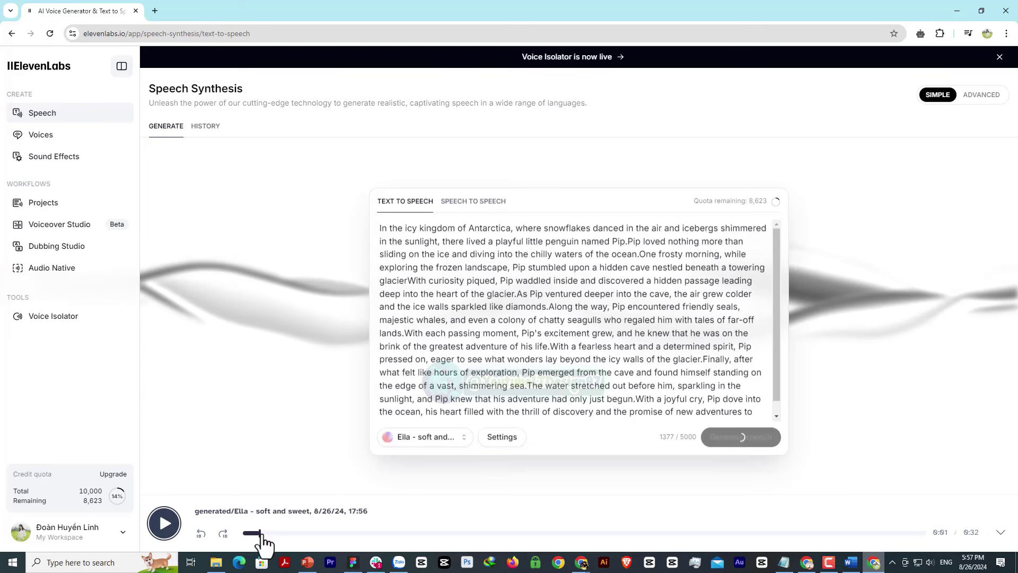
{"action": "left_click_drag", "start_coordinate": [260, 532], "coordinate": [232, 533]}
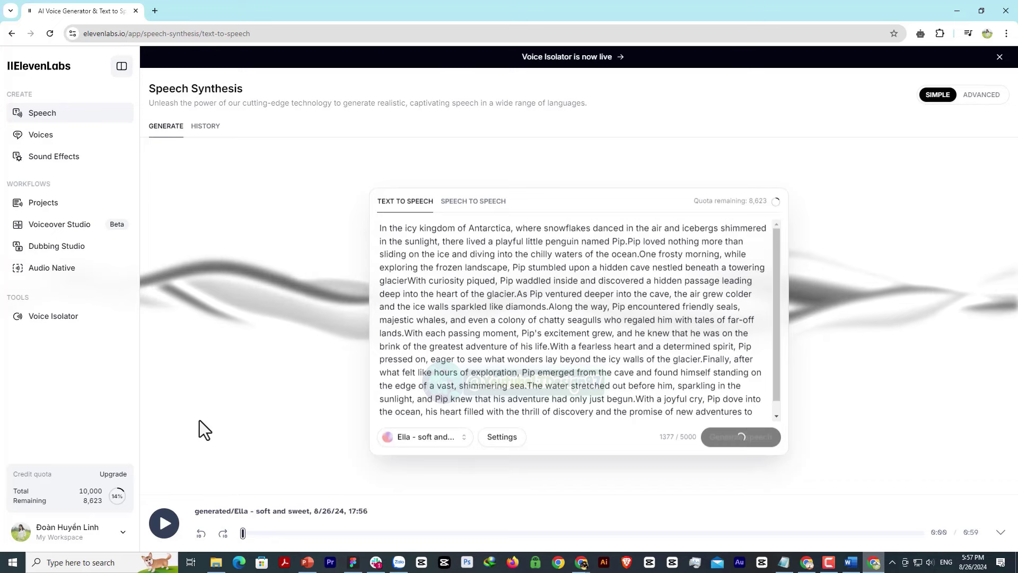
{"action": "left_click", "coordinate": [164, 525]}
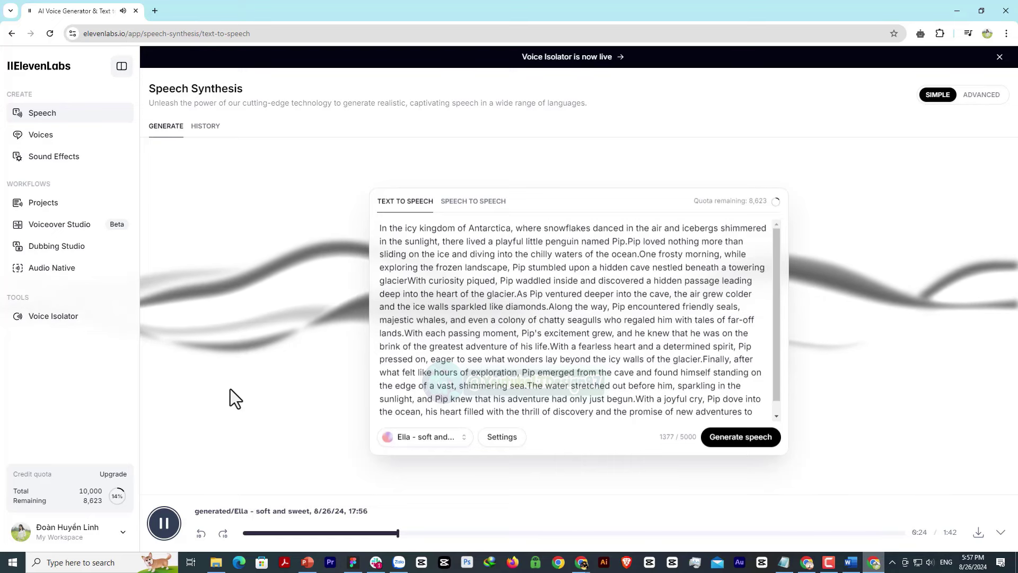
{"action": "left_click", "coordinate": [165, 524]}
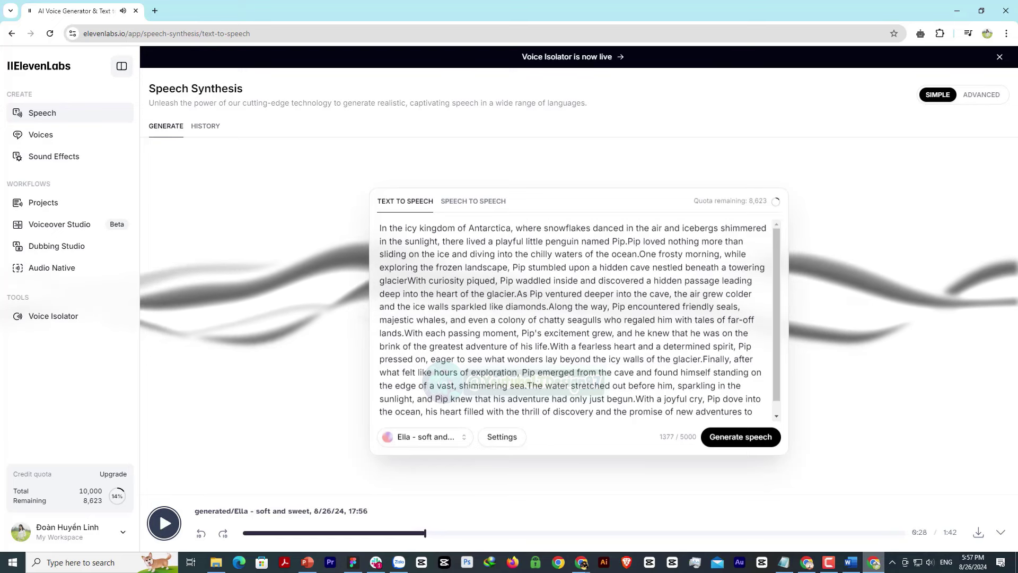
{"action": "left_click", "coordinate": [978, 532]}
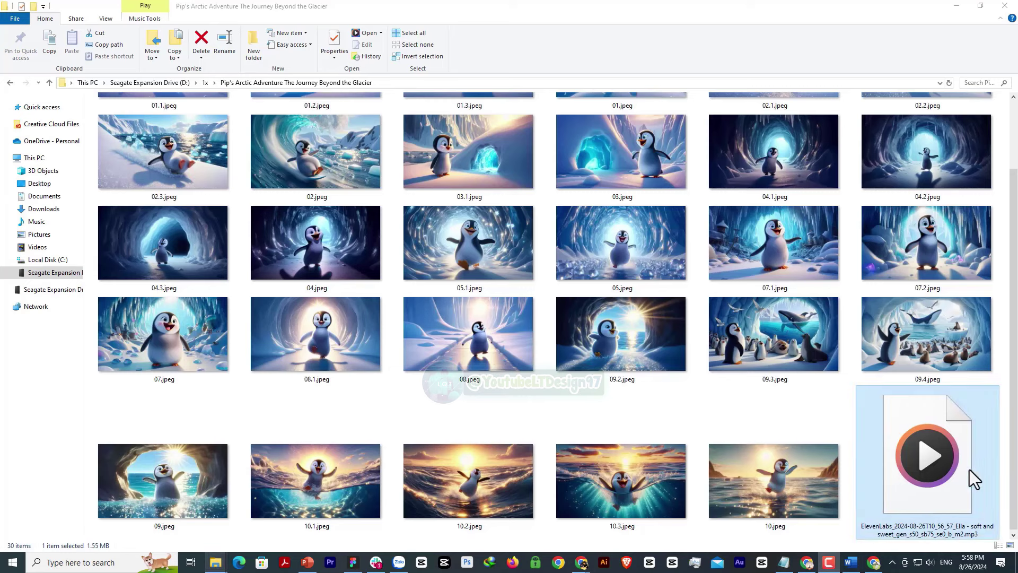
{"action": "left_click_drag", "start_coordinate": [929, 470], "coordinate": [792, 459]}
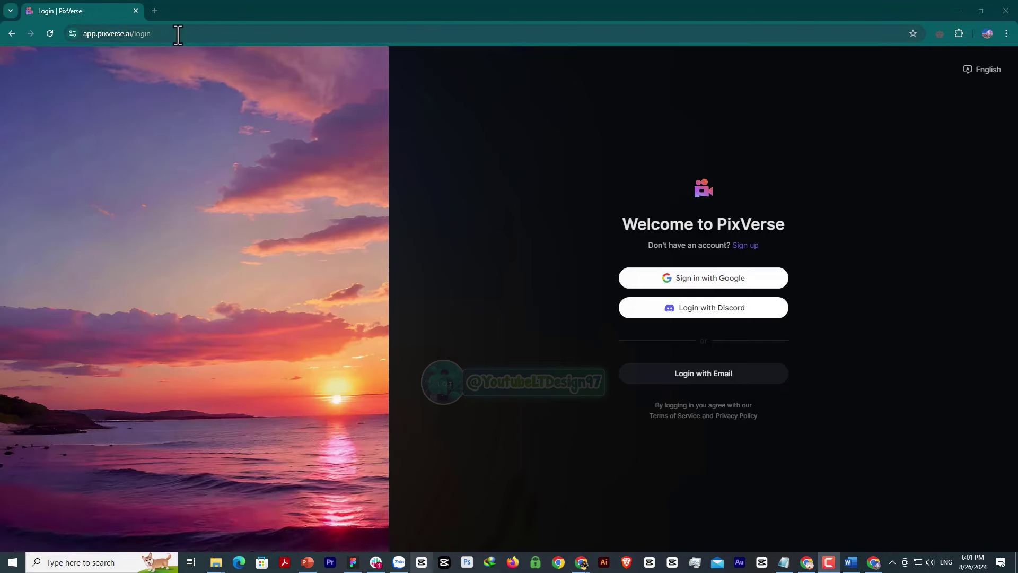
Go to the PixVerse login page at app.pixverse.ai/login and sign in with a Google account.
{"action": "left_click", "coordinate": [71, 34]}
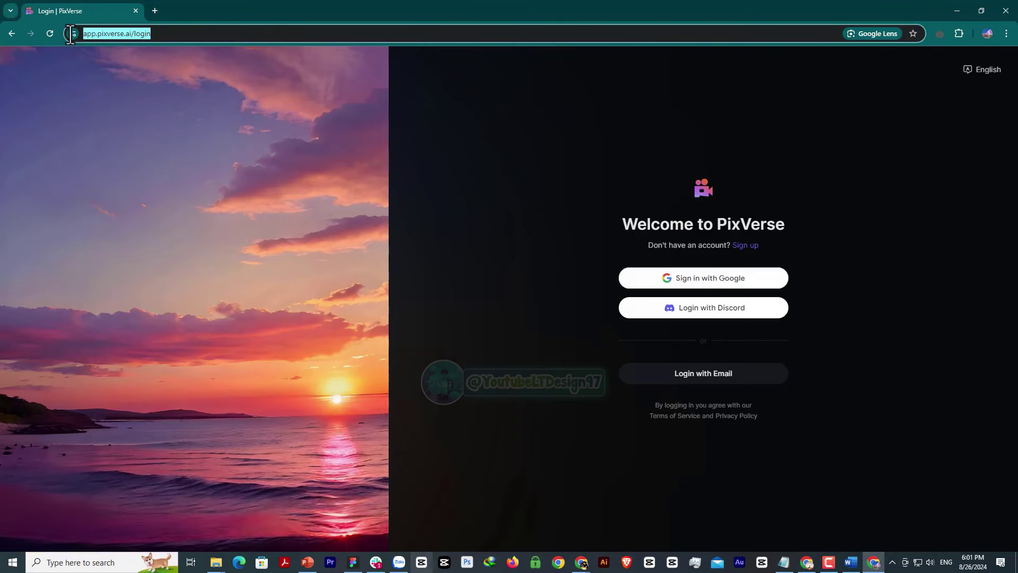
{"action": "left_click", "coordinate": [546, 214]}
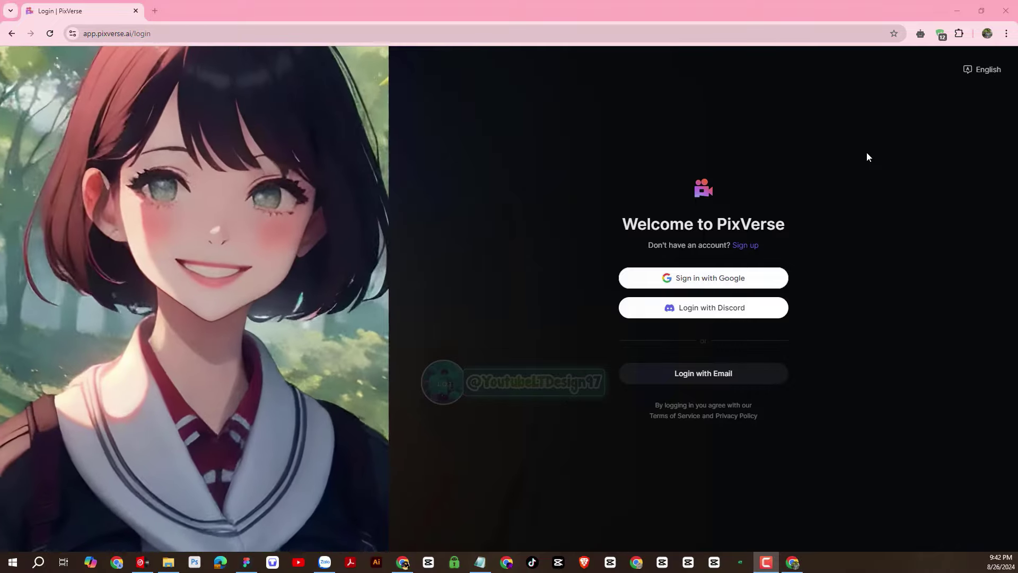
{"action": "left_click", "coordinate": [212, 33]}
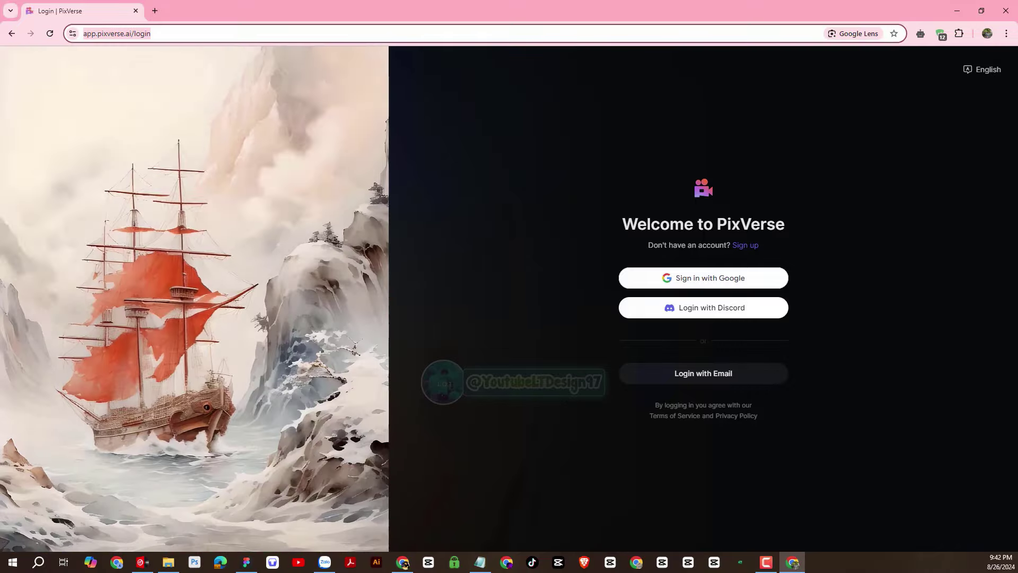
{"action": "left_click", "coordinate": [722, 277]}
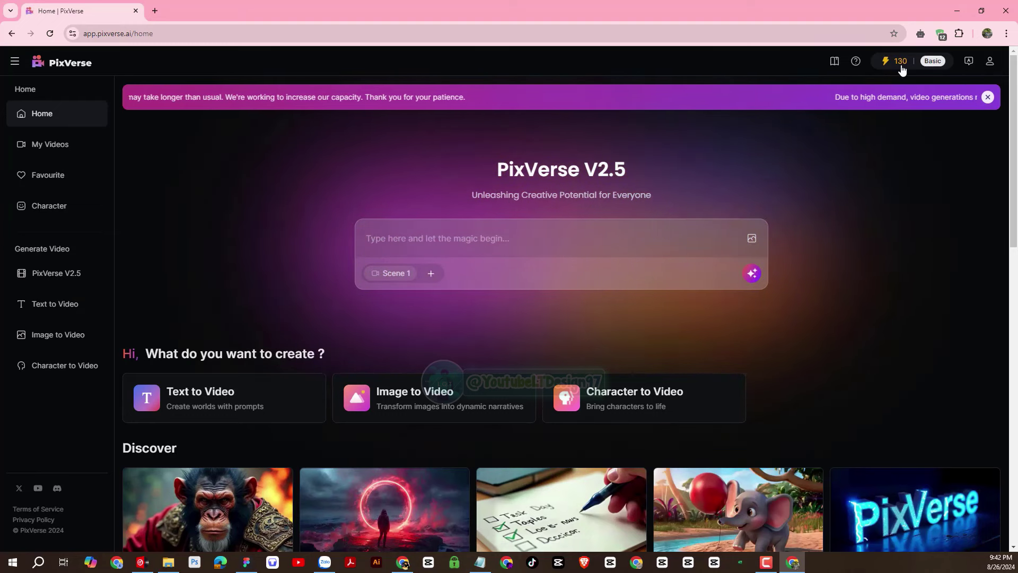
Look through the creation options and the Discover gallery on the PixVerse home page.
{"action": "scroll", "coordinate": [212, 247], "scroll_direction": "down", "scroll_amount": 4}
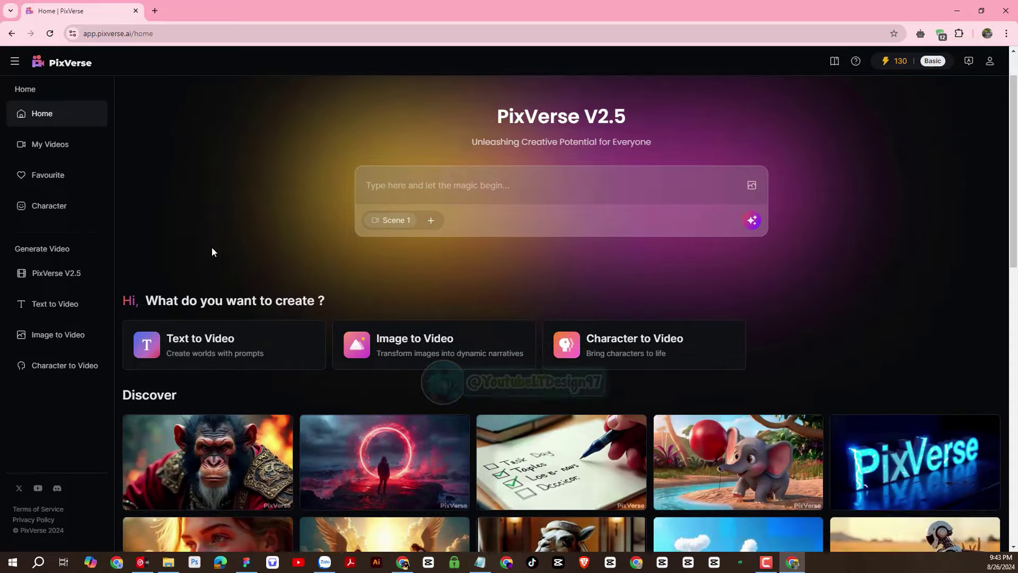
{"action": "scroll", "coordinate": [211, 247], "scroll_direction": "down", "scroll_amount": 3}
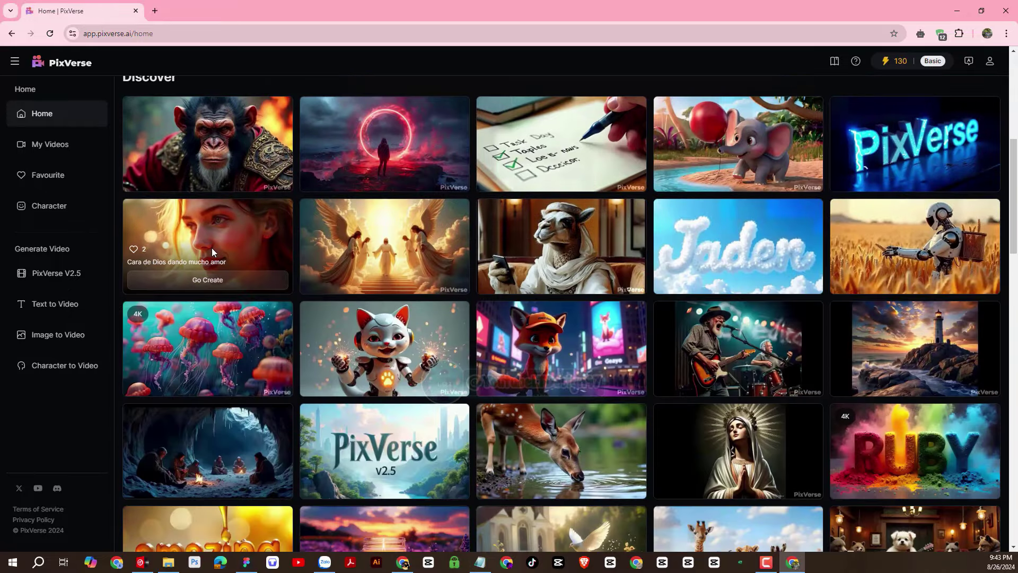
{"action": "scroll", "coordinate": [211, 247], "scroll_direction": "up", "scroll_amount": 5}
{"action": "scroll", "coordinate": [211, 247], "scroll_direction": "down", "scroll_amount": 2}
{"action": "scroll", "coordinate": [211, 248], "scroll_direction": "down", "scroll_amount": 3}
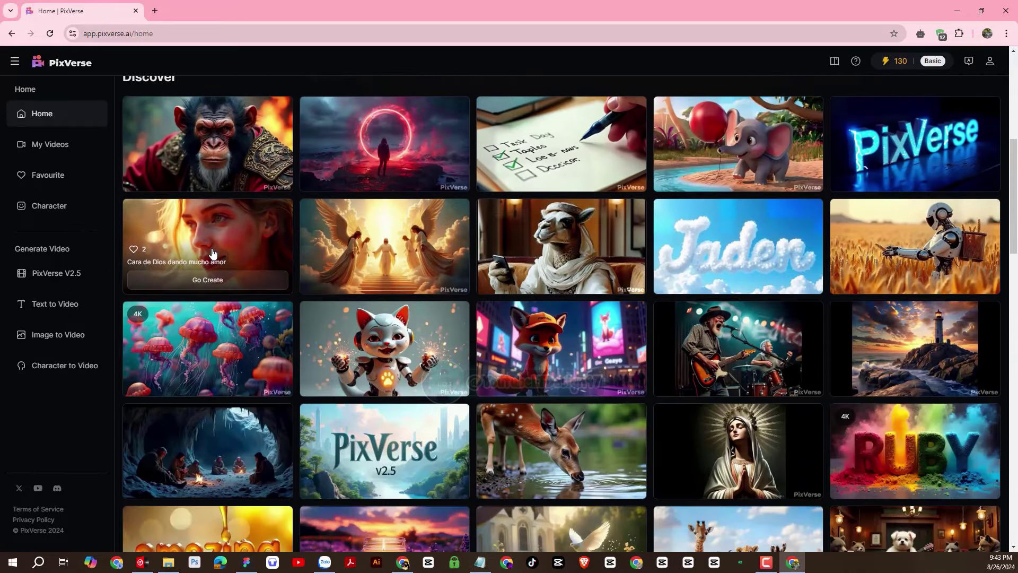
{"action": "scroll", "coordinate": [212, 253], "scroll_direction": "up", "scroll_amount": 7}
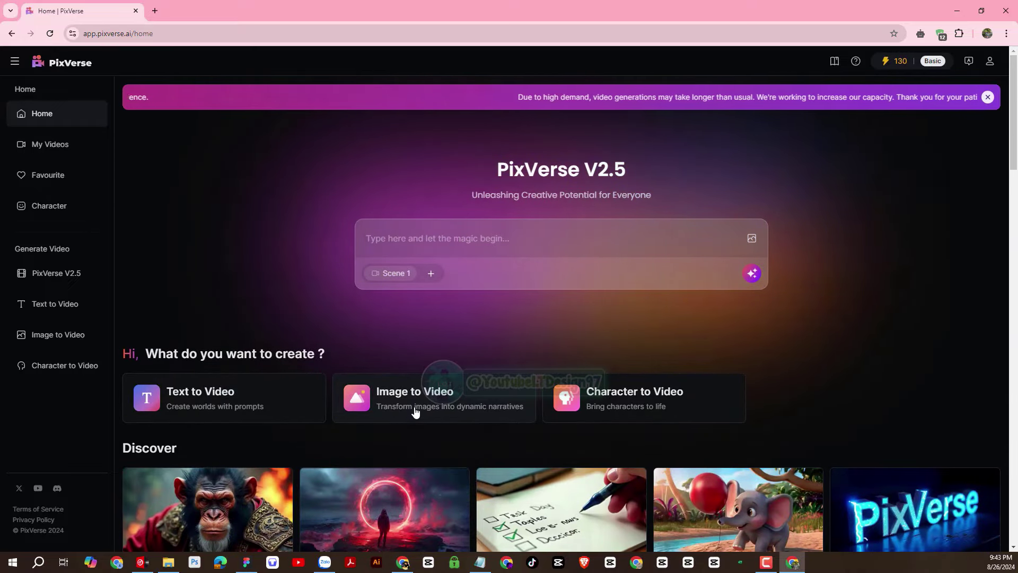
Start an Image to Video creation and upload the penguin image 01.2 as its source.
{"action": "left_click", "coordinate": [417, 410]}
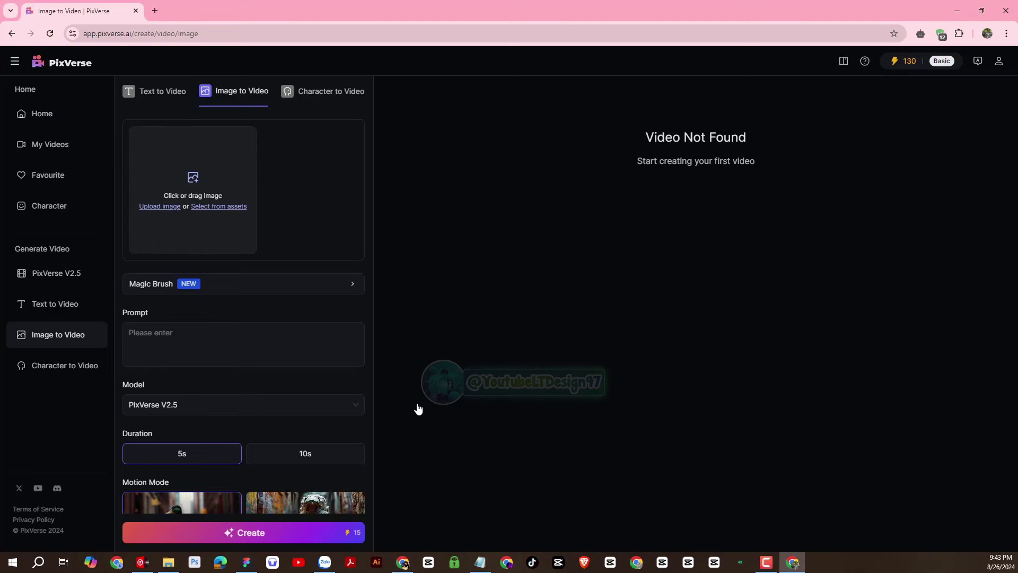
{"action": "left_click", "coordinate": [170, 209]}
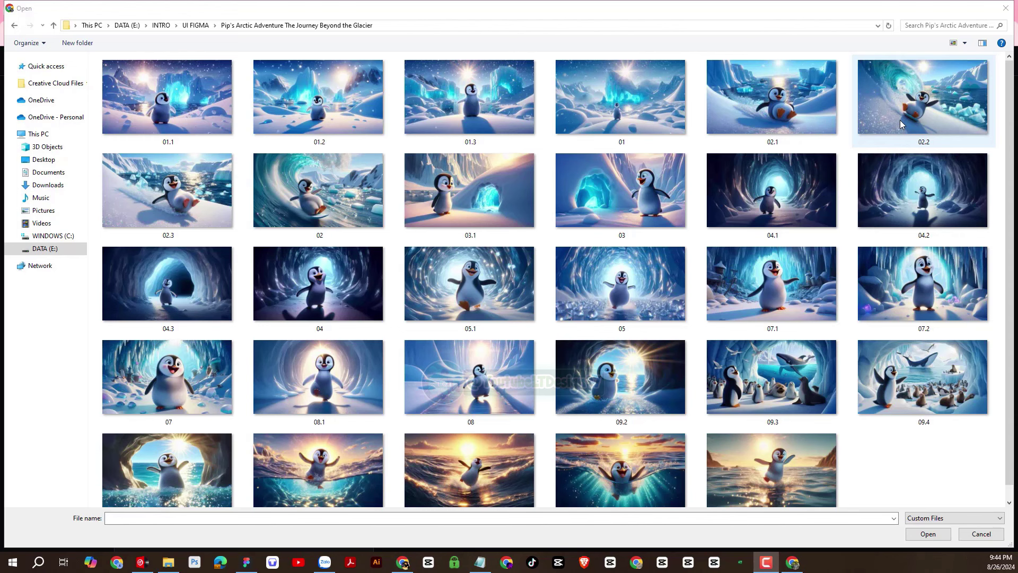
{"action": "double_click", "coordinate": [320, 113]}
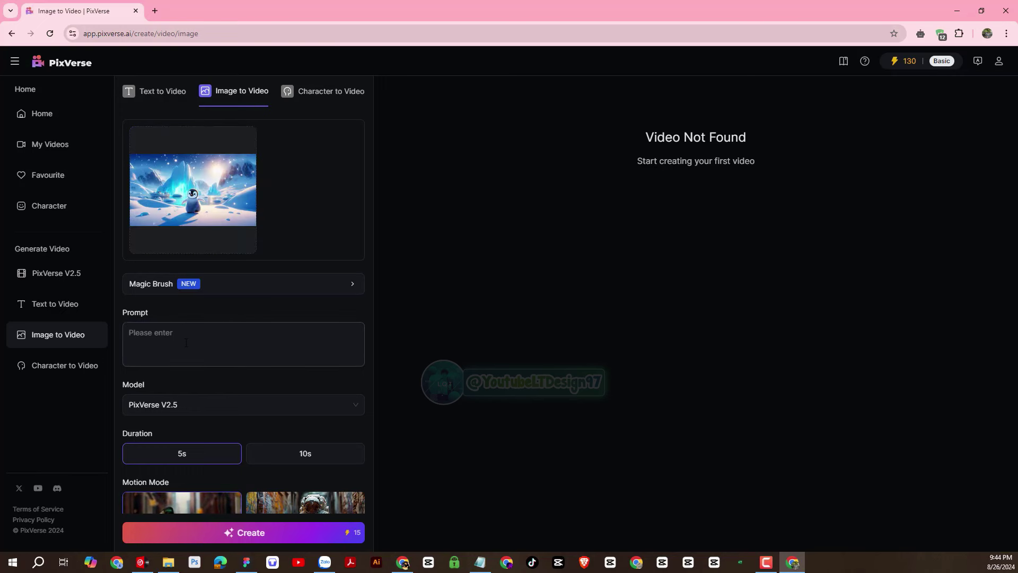
Generate a video from the penguin image without a prompt, using PixVerse V2.5, 5s duration, Normal motion mode and Default camera movement.
{"action": "scroll", "coordinate": [187, 348], "scroll_direction": "down", "scroll_amount": 4}
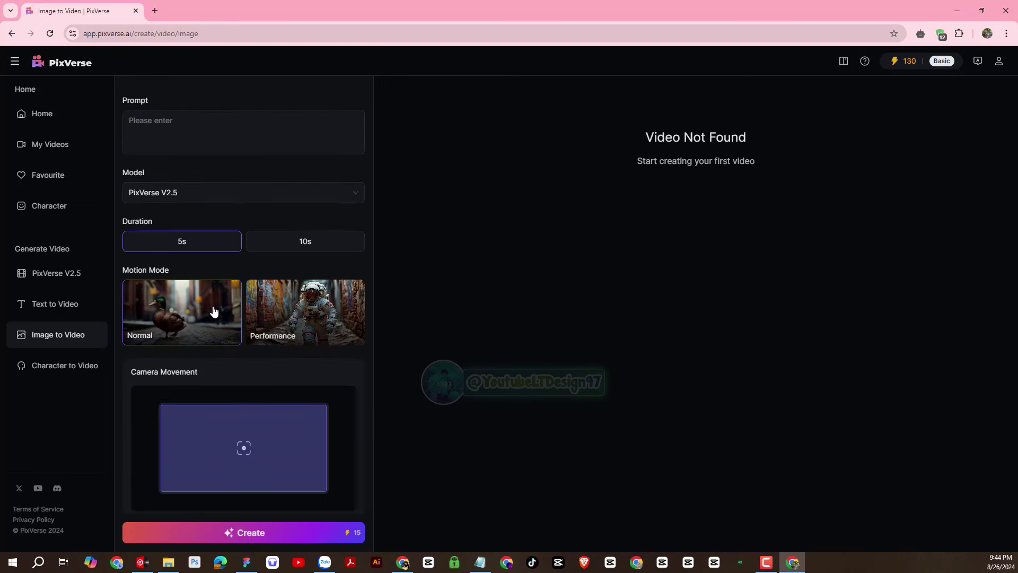
{"action": "scroll", "coordinate": [304, 267], "scroll_direction": "up", "scroll_amount": 3}
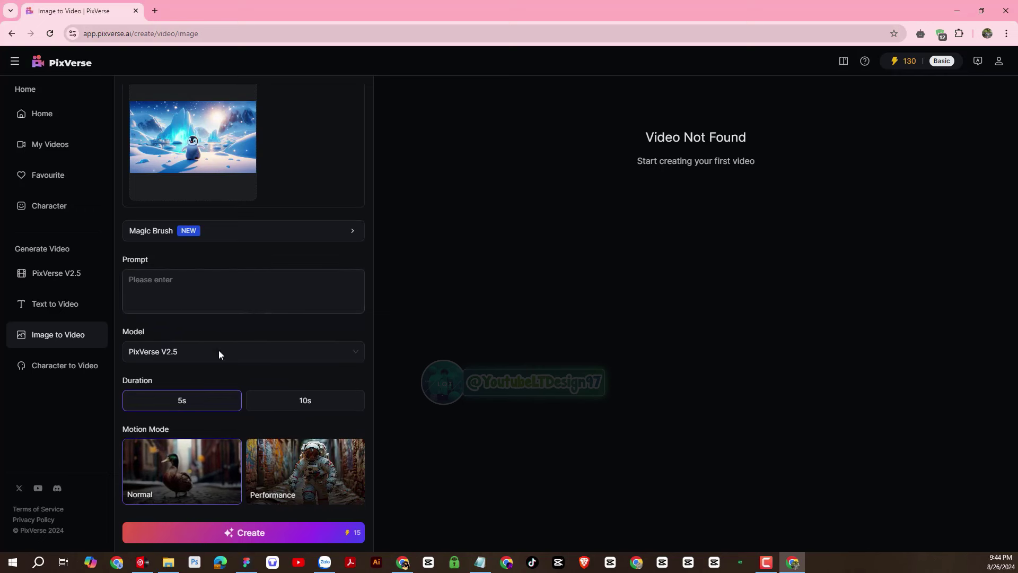
{"action": "left_click", "coordinate": [237, 304]}
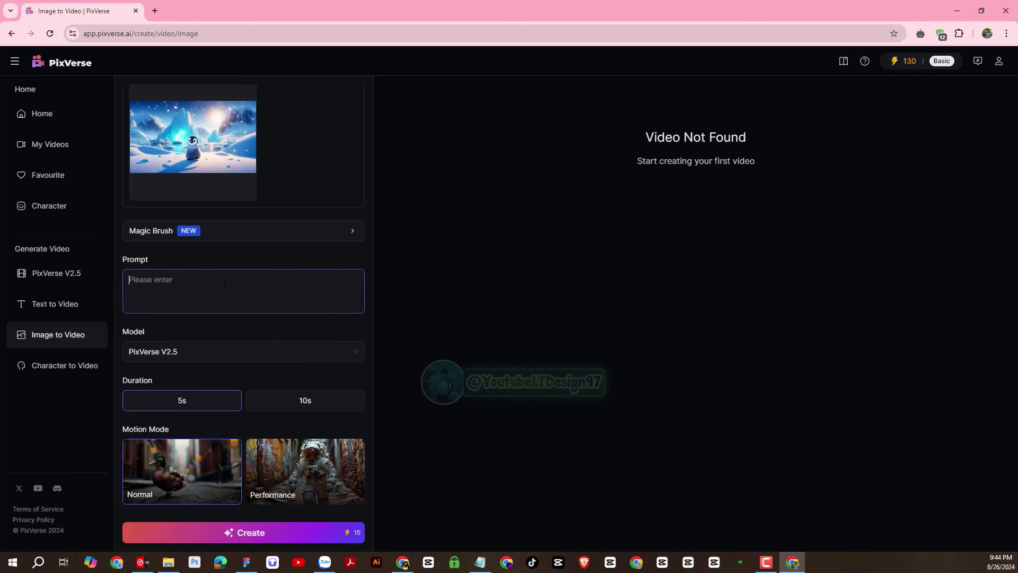
{"action": "scroll", "coordinate": [297, 339], "scroll_direction": "down", "scroll_amount": 2}
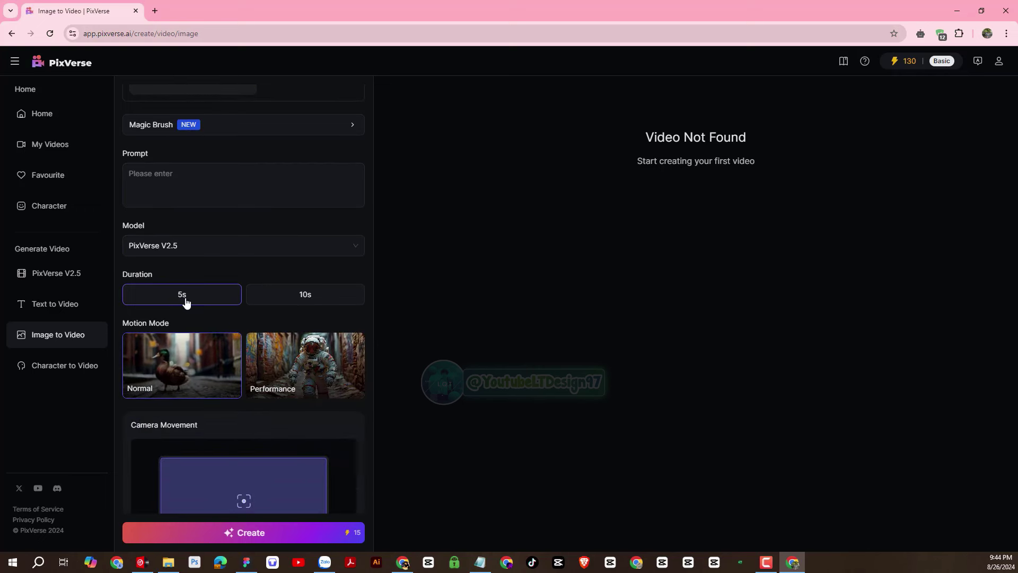
{"action": "scroll", "coordinate": [253, 412], "scroll_direction": "down", "scroll_amount": 2}
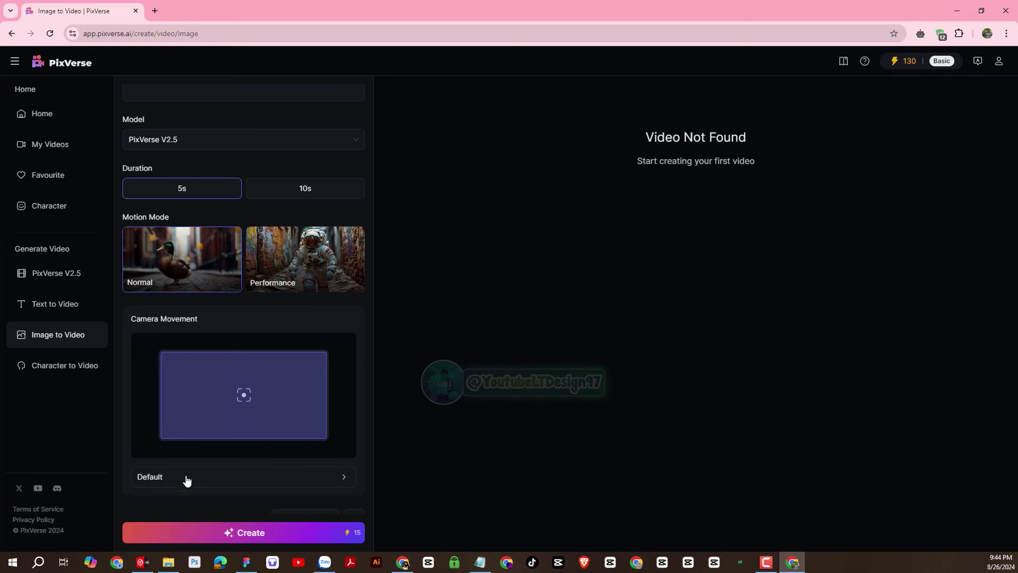
{"action": "left_click", "coordinate": [177, 534]}
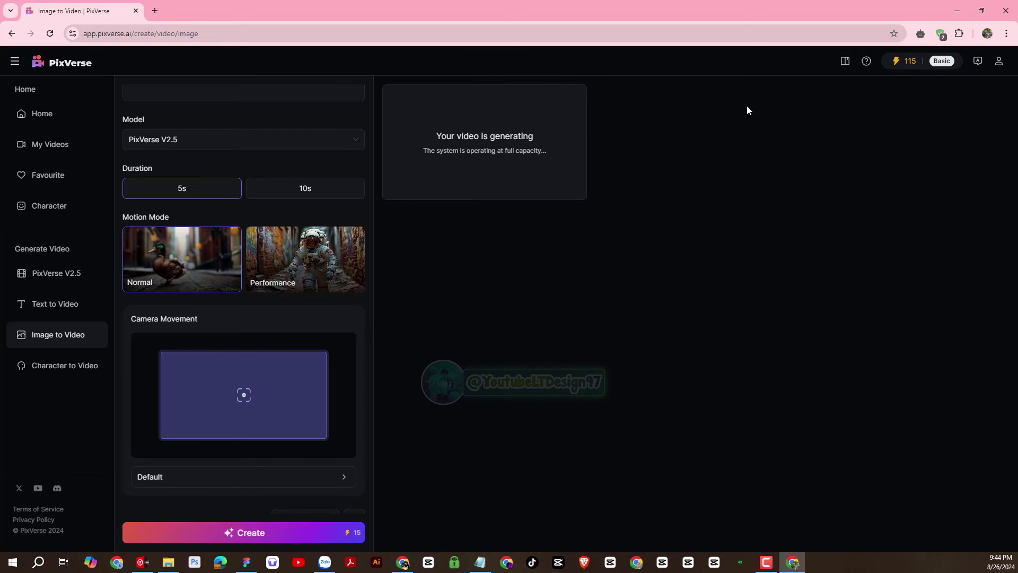
Duplicate the Image to Video page, upload penguin image 01.3 and generate a 5s clip from it with the PixVerse V2.5 model.
{"action": "scroll", "coordinate": [313, 272], "scroll_direction": "up", "scroll_amount": 5}
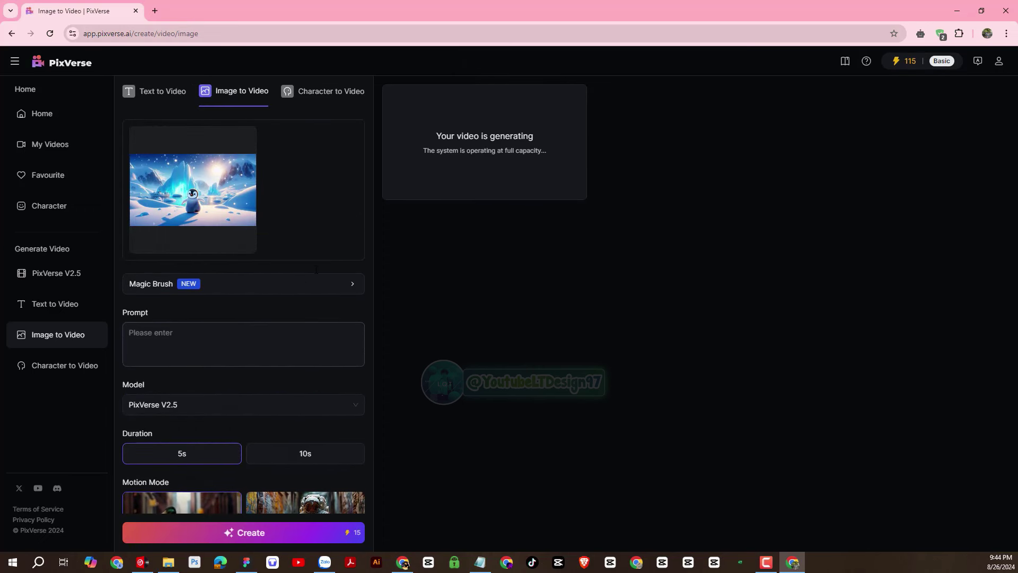
{"action": "right_click", "coordinate": [107, 19]}
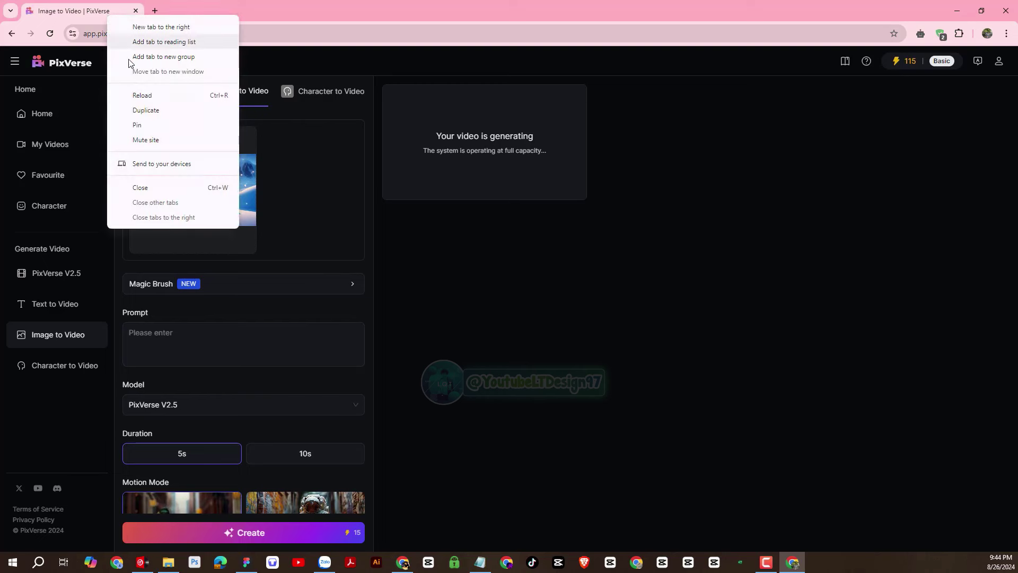
{"action": "left_click", "coordinate": [150, 108]}
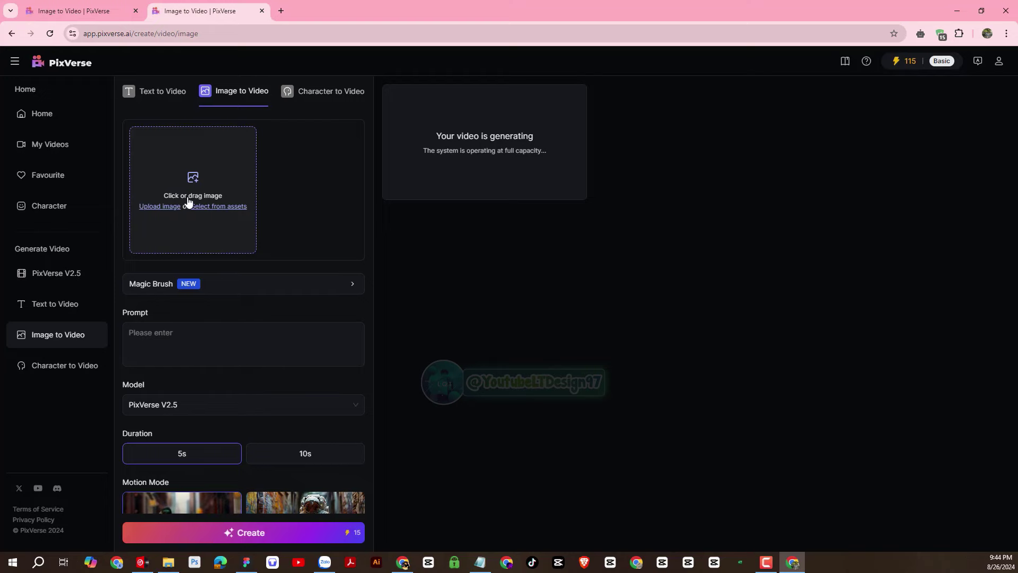
{"action": "left_click", "coordinate": [203, 200]}
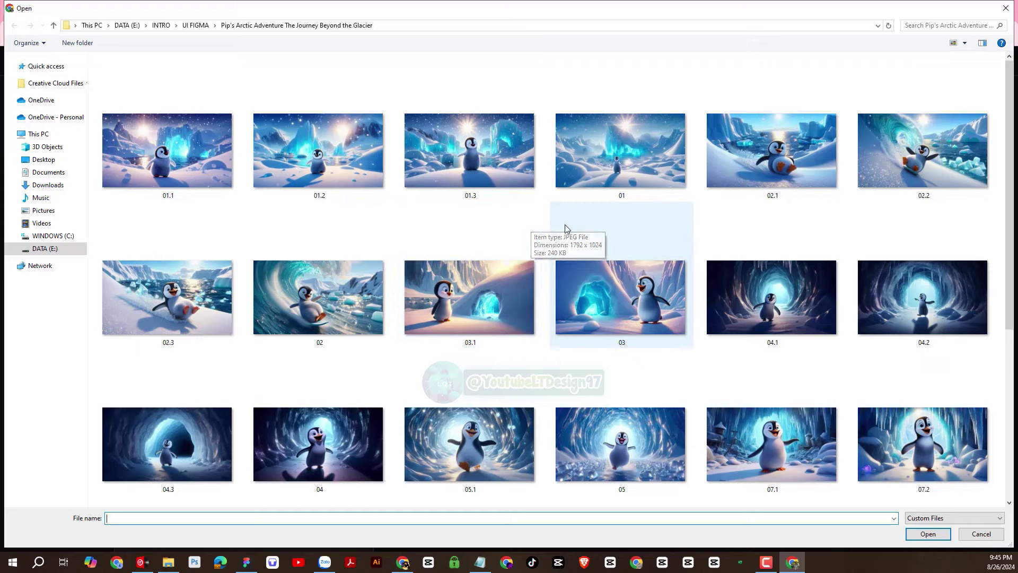
{"action": "double_click", "coordinate": [500, 147]}
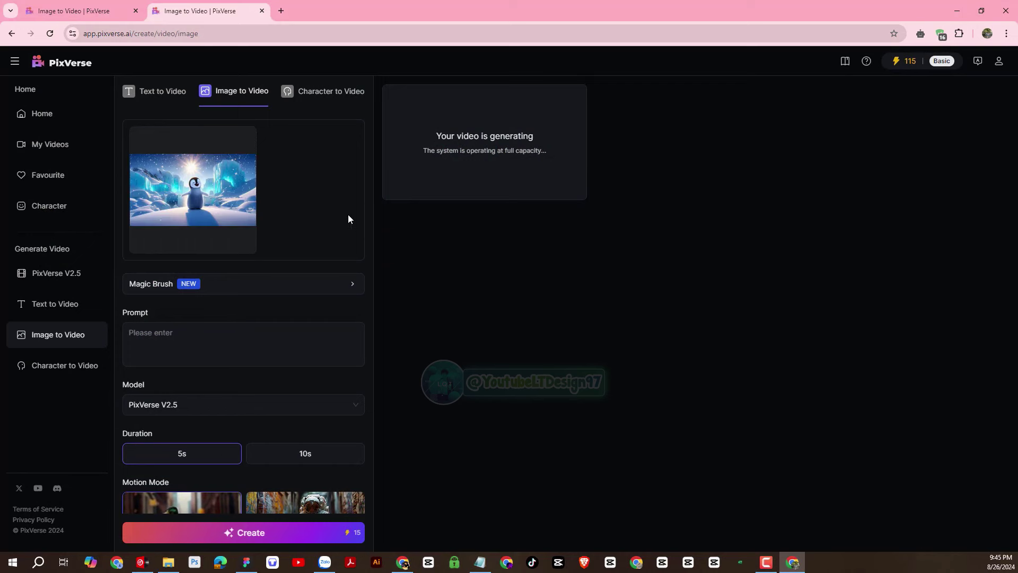
{"action": "scroll", "coordinate": [324, 214], "scroll_direction": "down", "scroll_amount": 3}
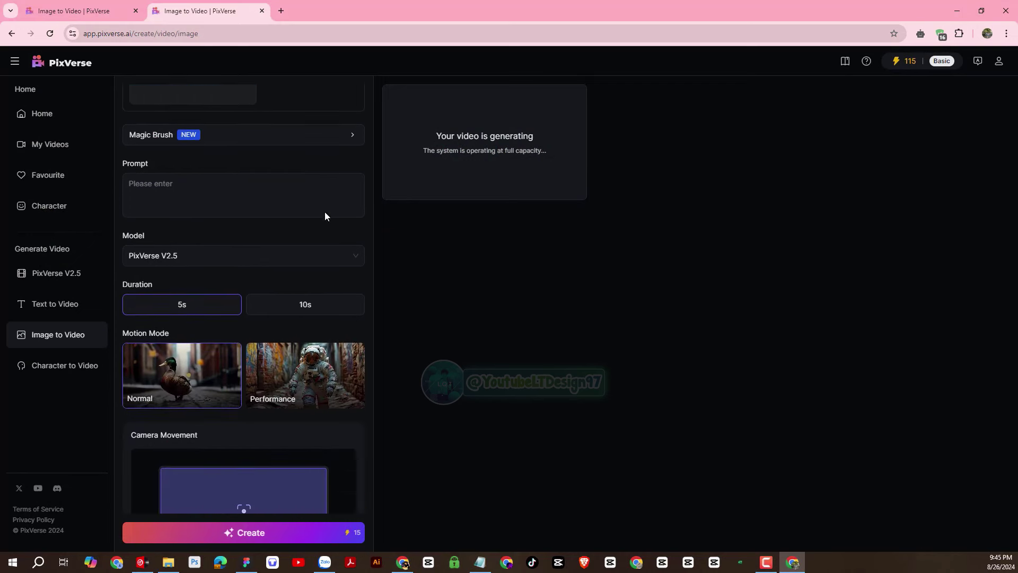
{"action": "left_click", "coordinate": [243, 534]}
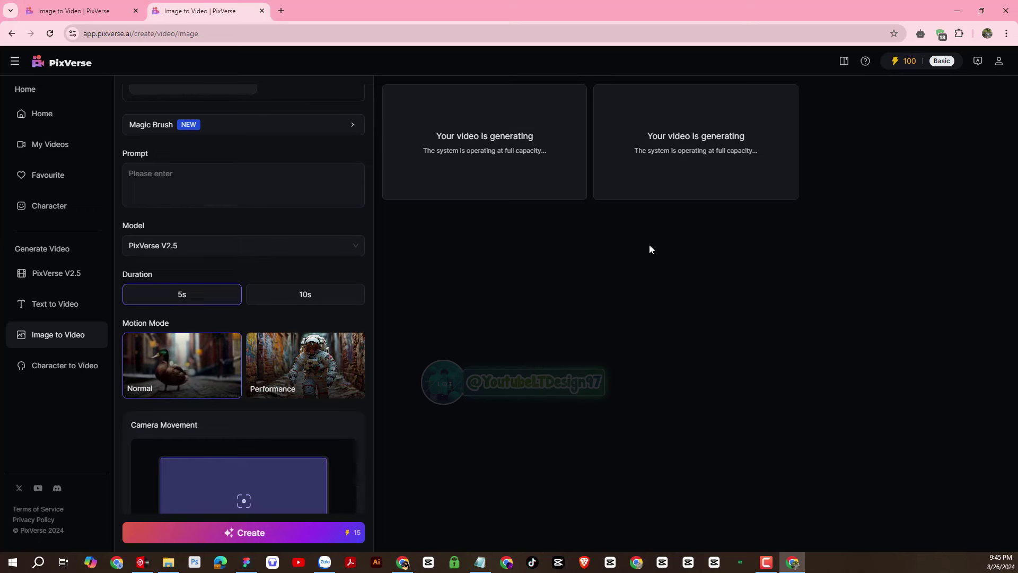
Open another copy of the Image to Video page and watch both generated penguin clips.
{"action": "right_click", "coordinate": [239, 12]}
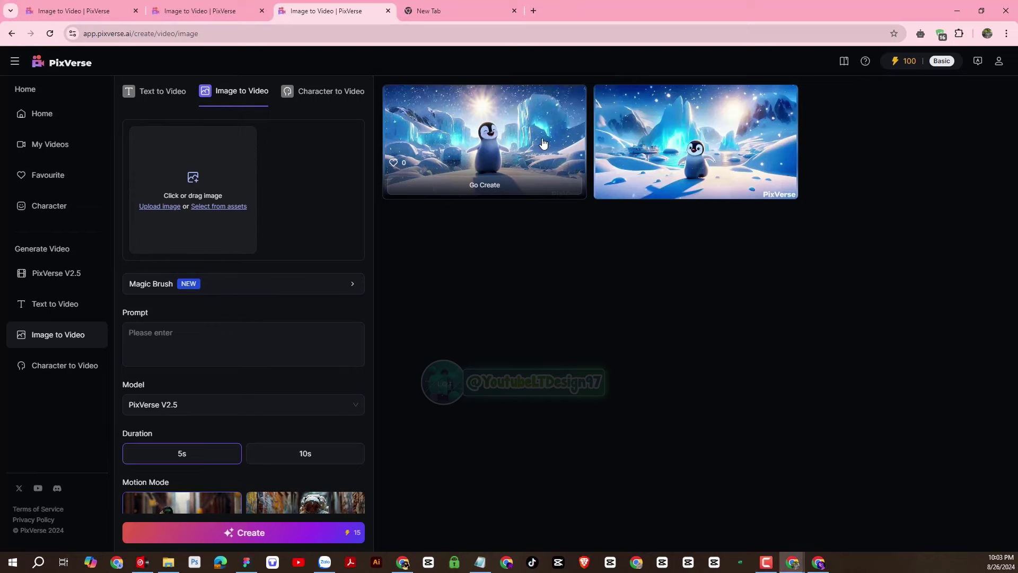
{"action": "left_click", "coordinate": [485, 130]}
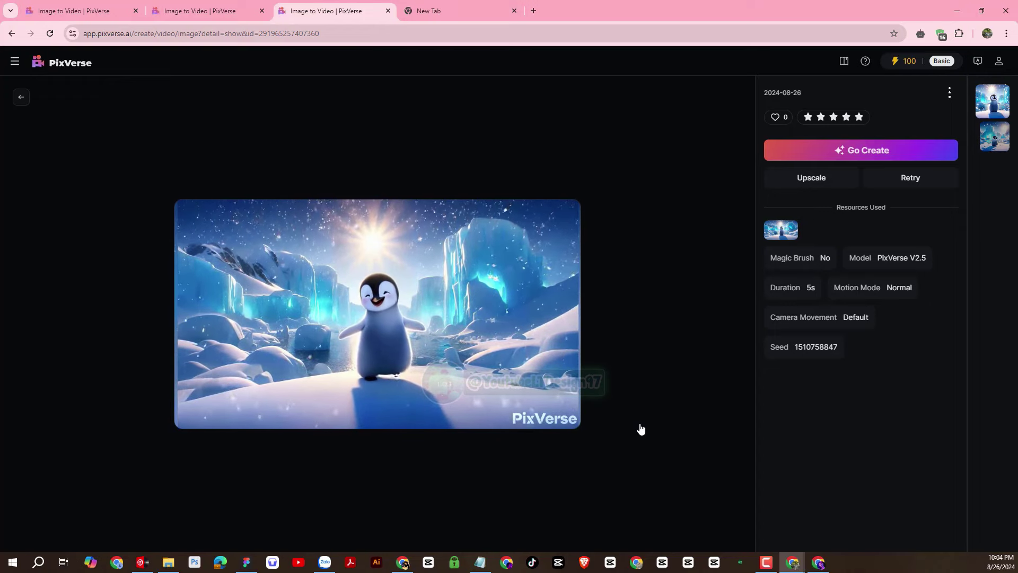
{"action": "left_click", "coordinate": [21, 97]}
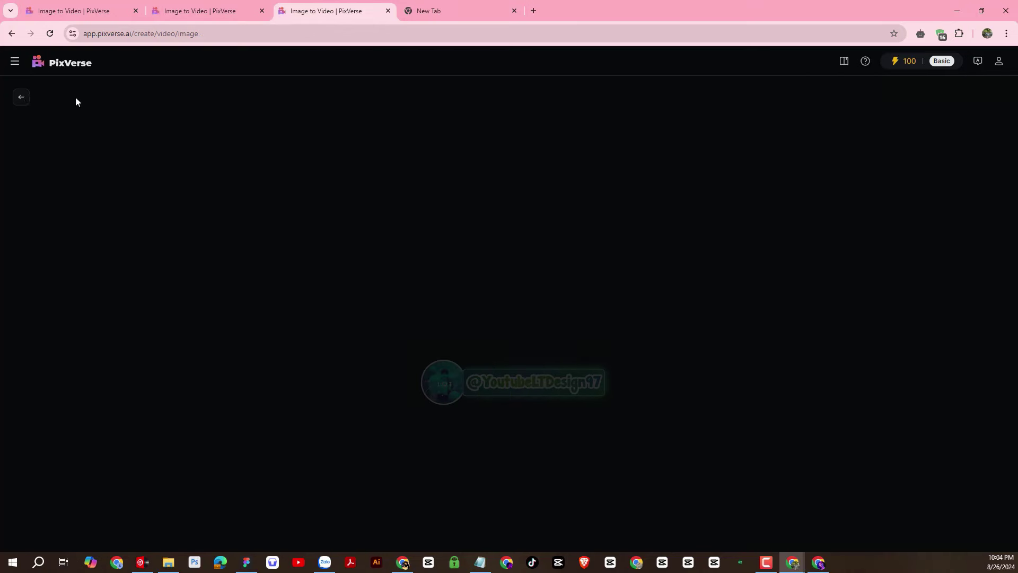
{"action": "left_click", "coordinate": [689, 141]}
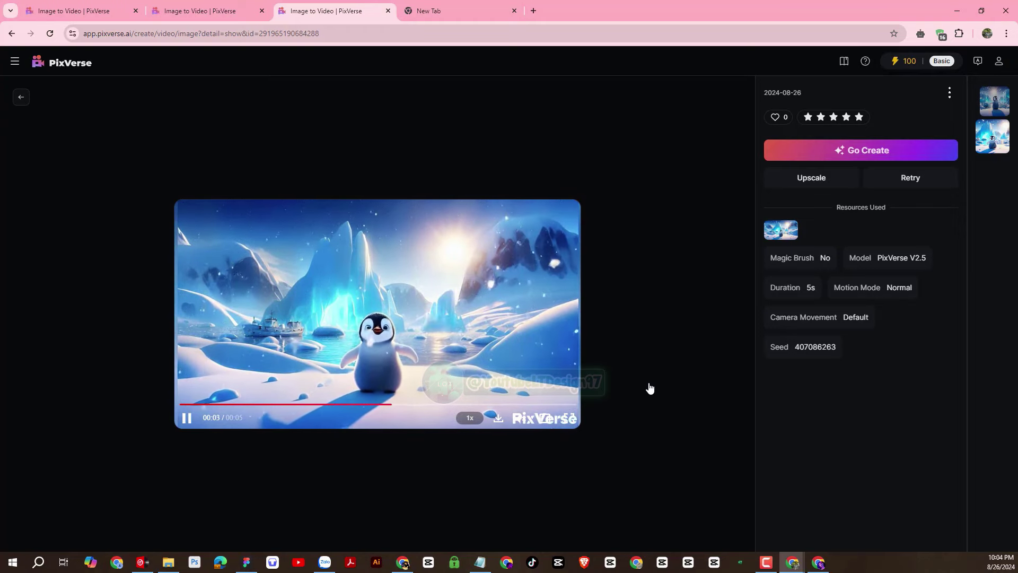
{"action": "left_click", "coordinate": [22, 100]}
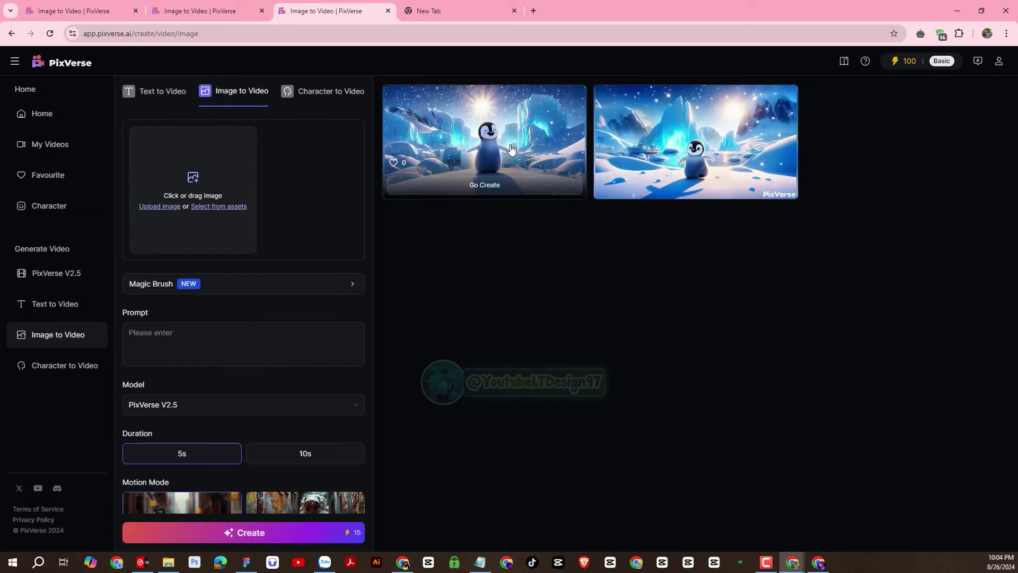
Upscale both generated penguin clips and return to the creation page.
{"action": "left_click", "coordinate": [525, 186]}
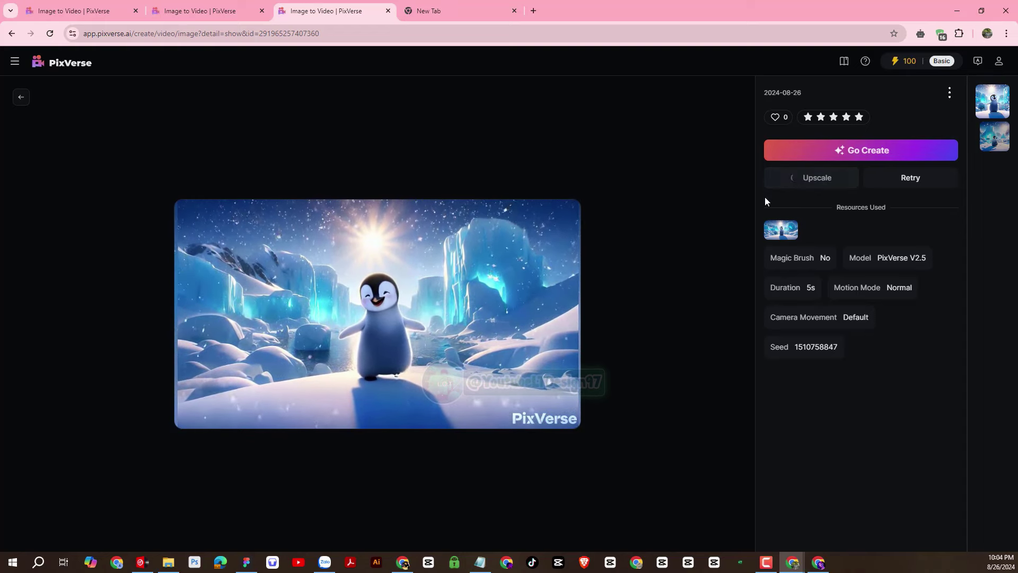
{"action": "left_click", "coordinate": [18, 104]}
{"action": "left_click", "coordinate": [843, 169]}
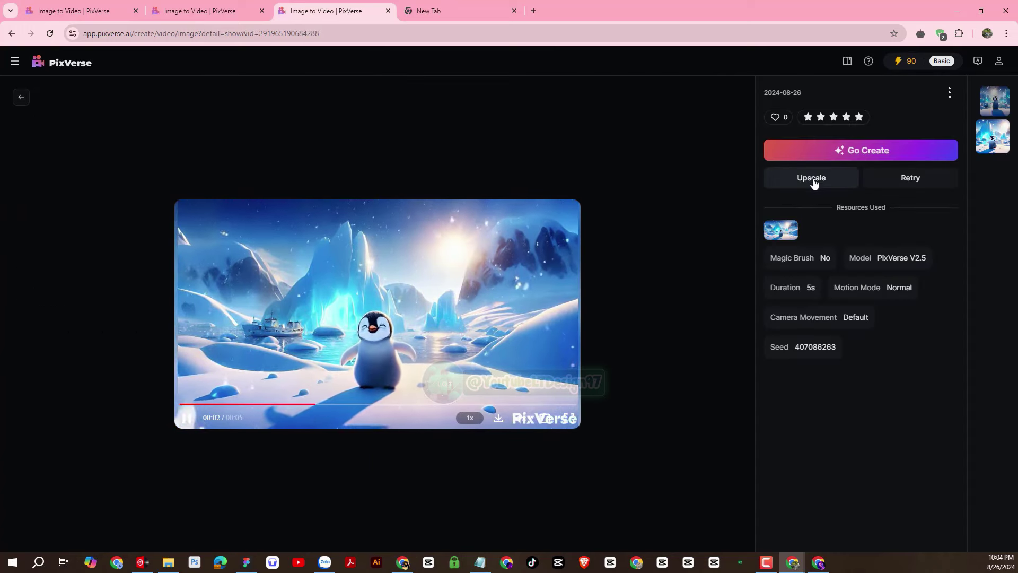
{"action": "left_click", "coordinate": [814, 180]}
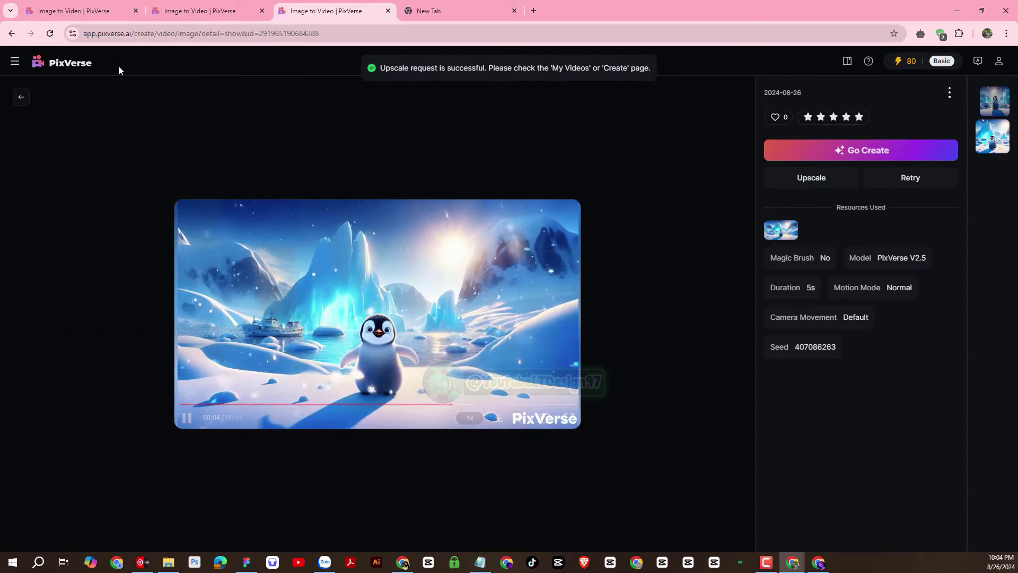
{"action": "left_click", "coordinate": [21, 97]}
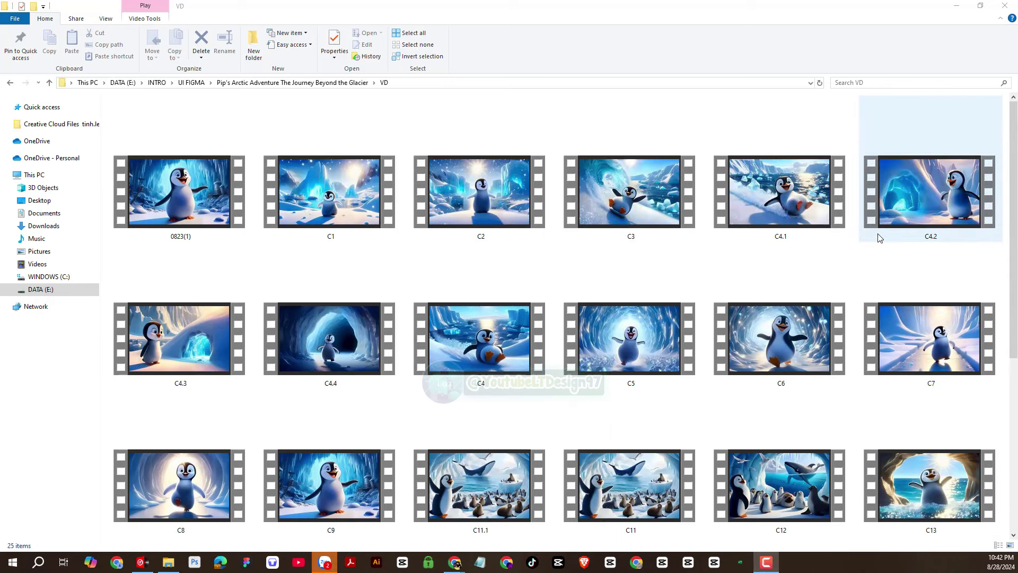
Look through the collected penguin clips and the narration file in the VD folder.
{"action": "scroll", "coordinate": [879, 238], "scroll_direction": "down", "scroll_amount": 3}
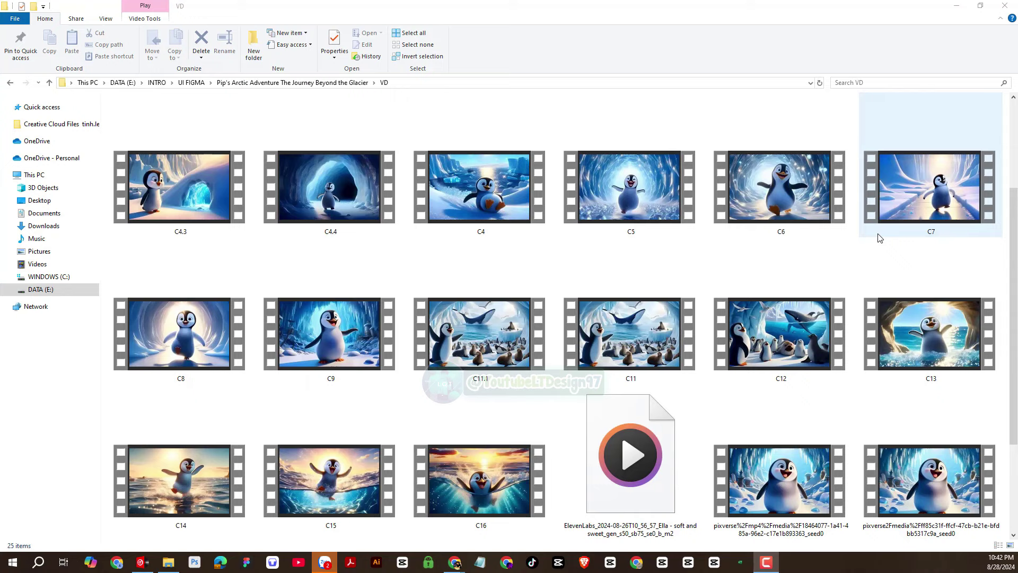
{"action": "scroll", "coordinate": [879, 237], "scroll_direction": "up", "scroll_amount": 3}
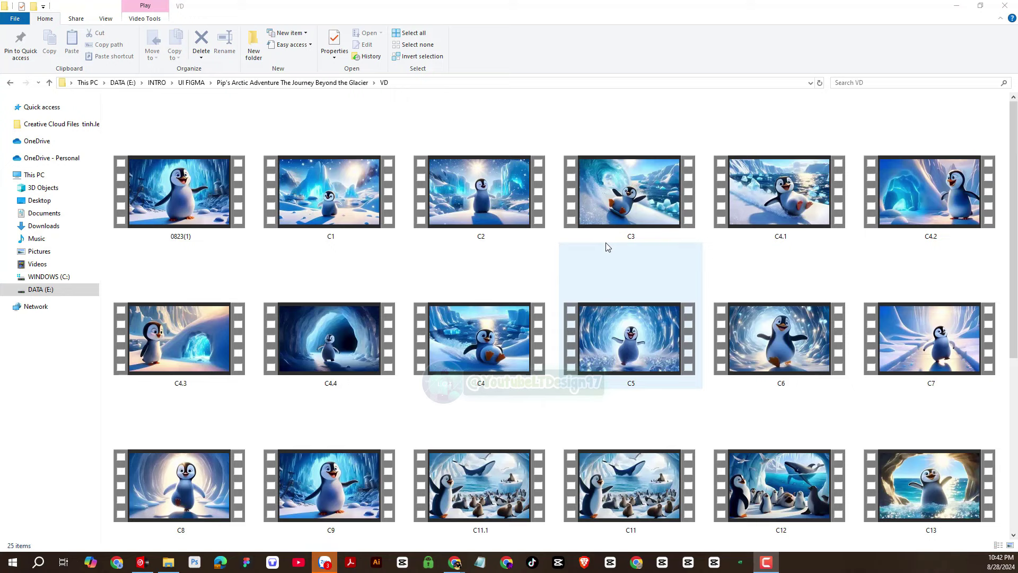
{"action": "scroll", "coordinate": [608, 247], "scroll_direction": "down", "scroll_amount": 3}
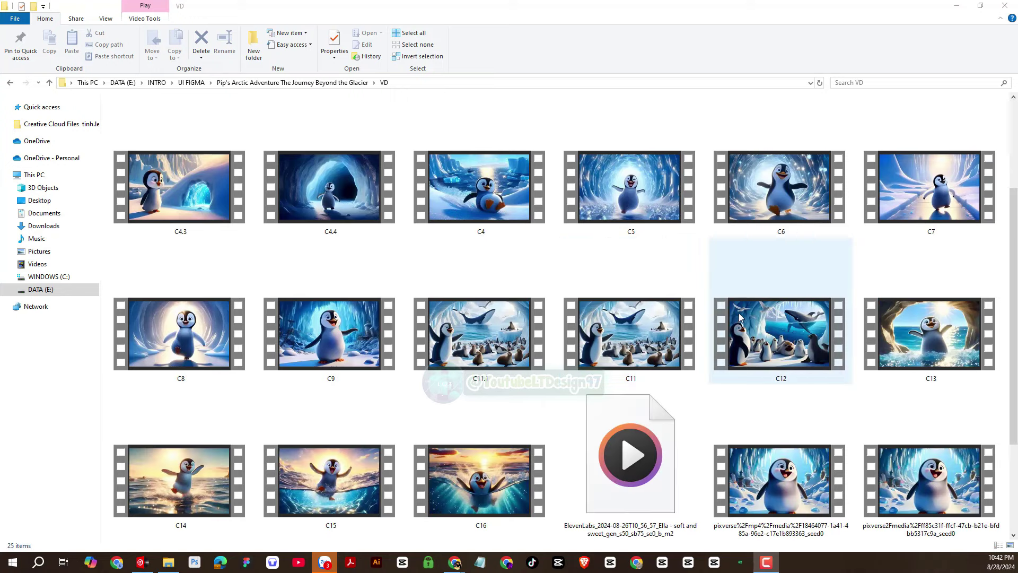
{"action": "scroll", "coordinate": [739, 313], "scroll_direction": "up", "scroll_amount": 3}
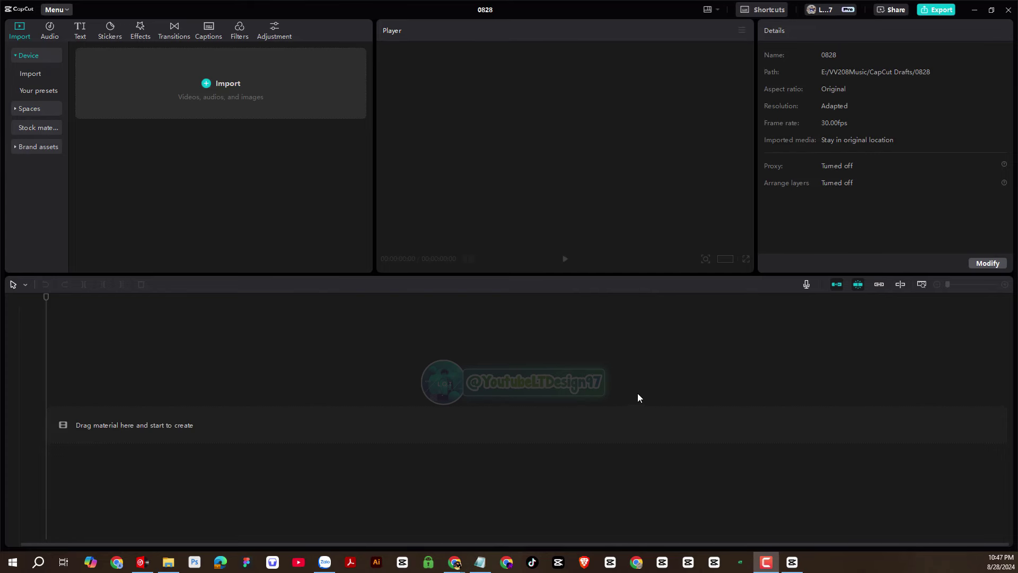
Import clips C1 through C16 and the ElevenLabs narration MP3 from the VD folder into the CapCut project 0828.
{"action": "left_click", "coordinate": [175, 563]}
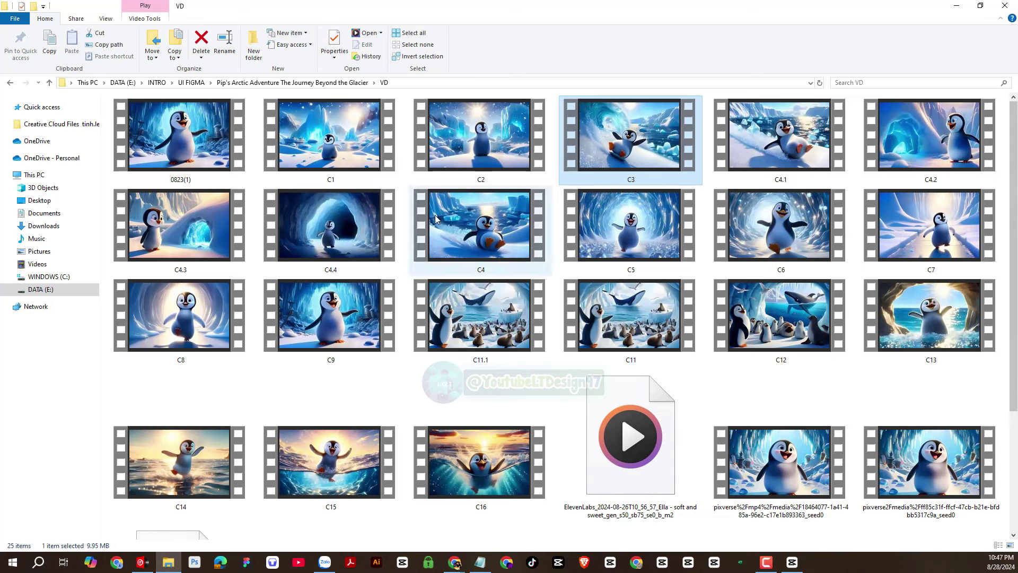
{"action": "left_click", "coordinate": [354, 141]}
{"action": "scroll", "coordinate": [481, 318], "scroll_direction": "down", "scroll_amount": 3}
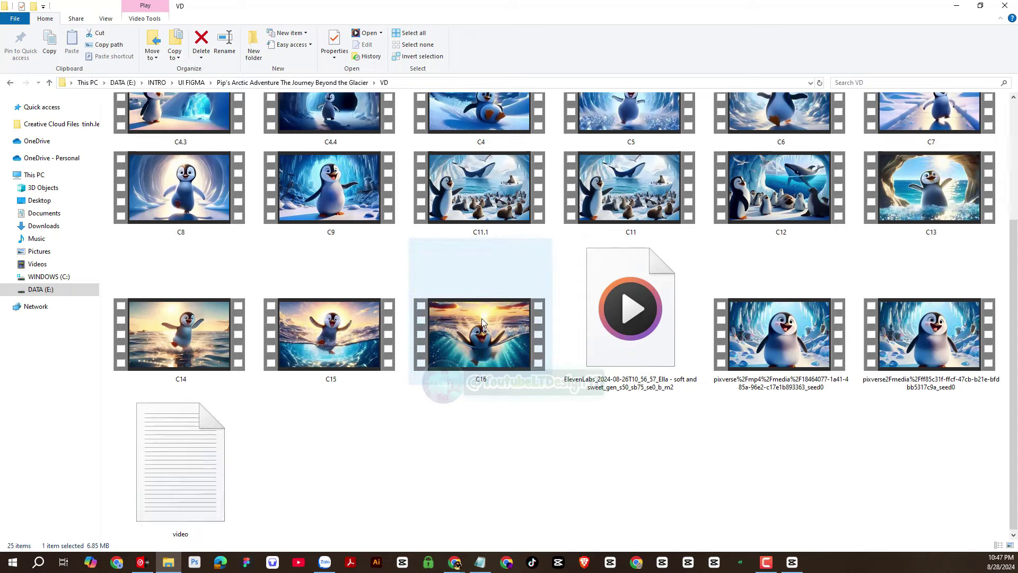
{"action": "left_click", "coordinate": [601, 347], "text": "shift"}
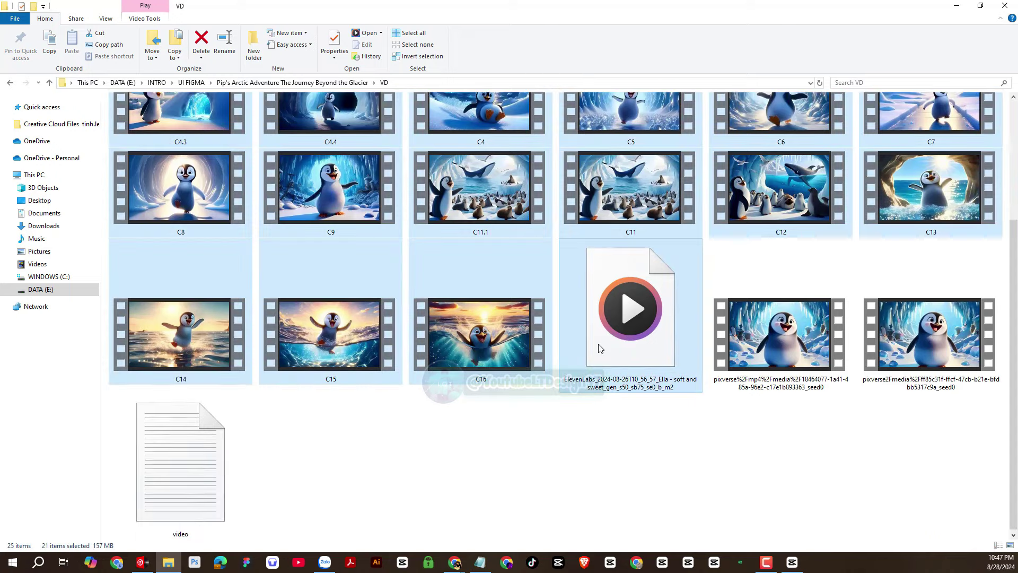
{"action": "left_click_drag", "start_coordinate": [624, 372], "coordinate": [254, 131]}
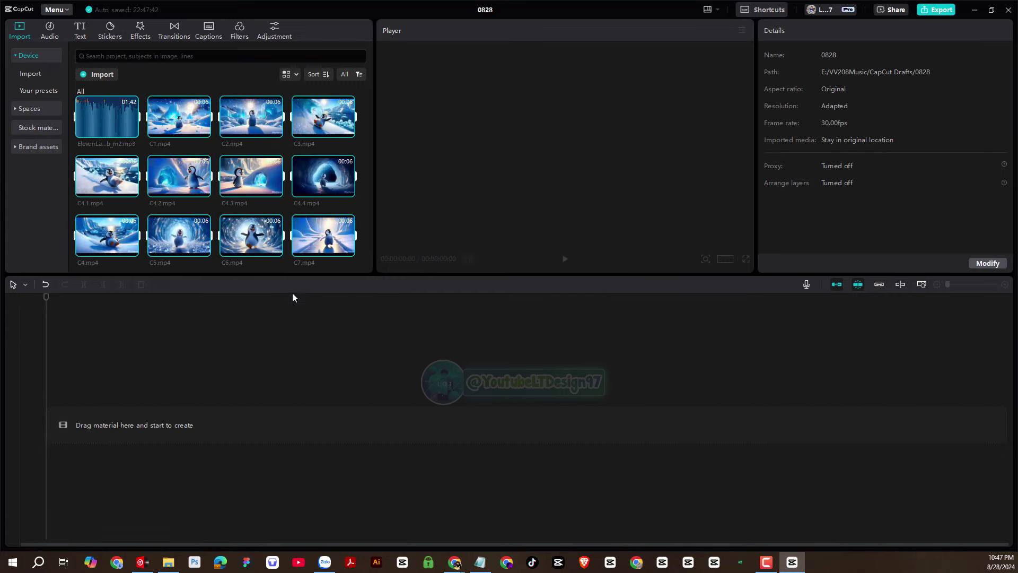
Enlarge the media area and place the ElevenLabs narration at the start of the timeline, with the playhead at 00:00.
{"action": "left_click_drag", "start_coordinate": [293, 297], "coordinate": [298, 316]}
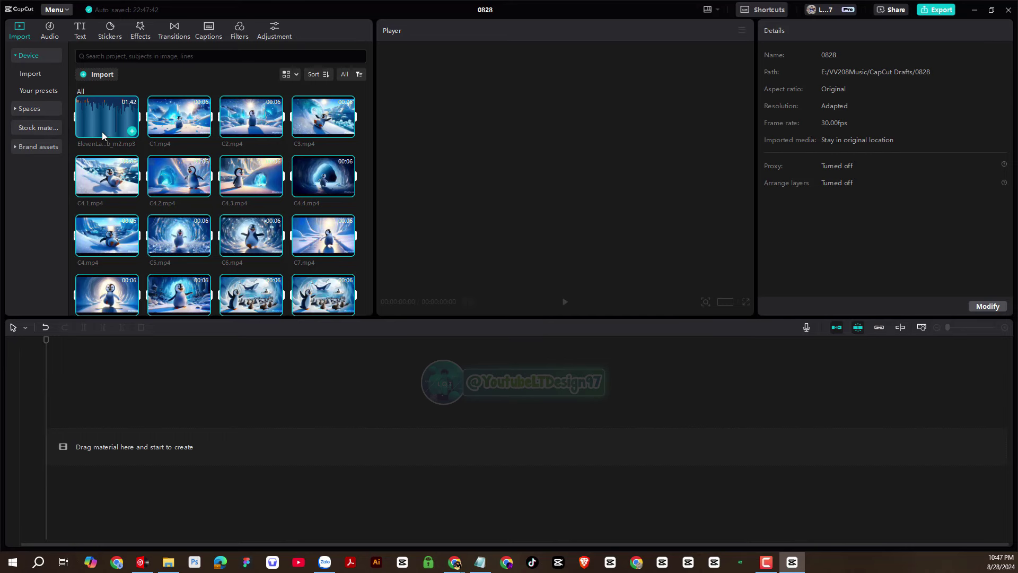
{"action": "left_click_drag", "start_coordinate": [102, 121], "coordinate": [90, 418]}
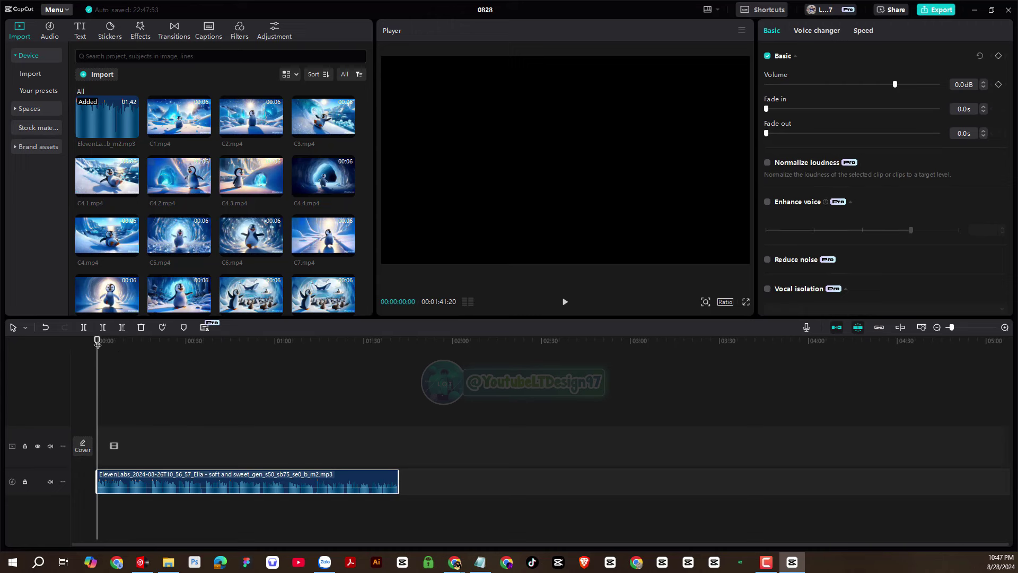
{"action": "left_click_drag", "start_coordinate": [98, 343], "coordinate": [88, 377]}
Switch to the ChatGPT conversation to review the story text and image prompts from Paragraph 1 onward, then return to CapCut.
{"action": "mouse_move", "coordinate": [454, 569]}
{"action": "left_click", "coordinate": [445, 540]}
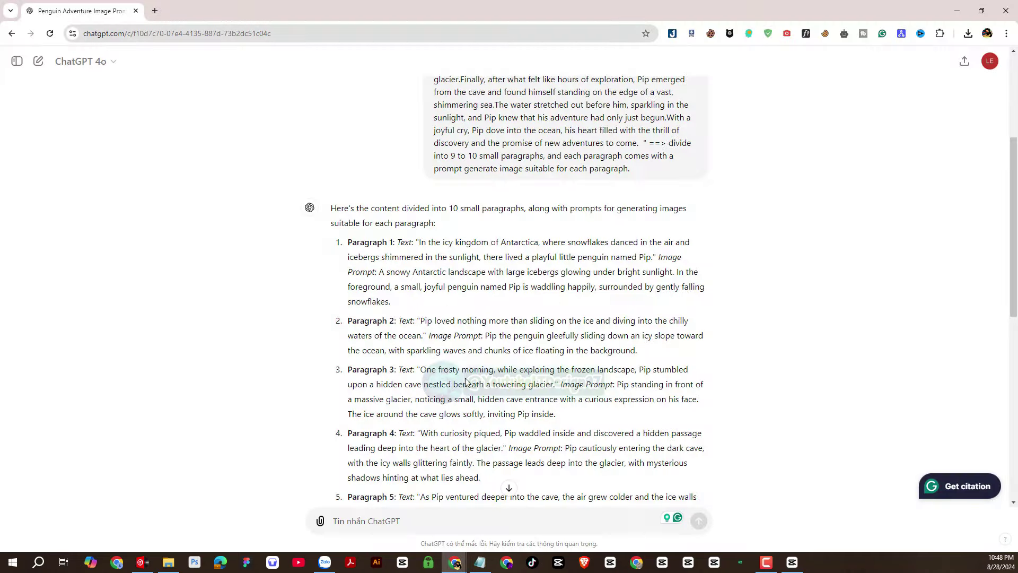
{"action": "scroll", "coordinate": [466, 358], "scroll_direction": "up", "scroll_amount": 3}
{"action": "scroll", "coordinate": [466, 362], "scroll_direction": "down", "scroll_amount": 3}
{"action": "left_click_drag", "start_coordinate": [347, 243], "coordinate": [398, 394]}
{"action": "key", "text": "alt+Tab"}
Generate automatic captions from the narration with the spoken language set to English.
{"action": "left_click_drag", "start_coordinate": [107, 343], "coordinate": [89, 345]}
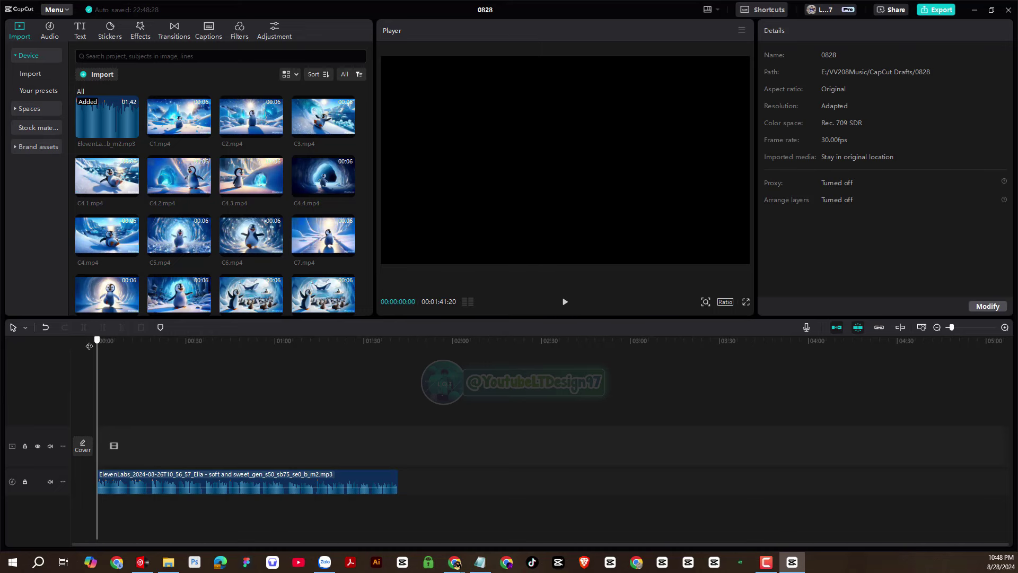
{"action": "left_click", "coordinate": [78, 35]}
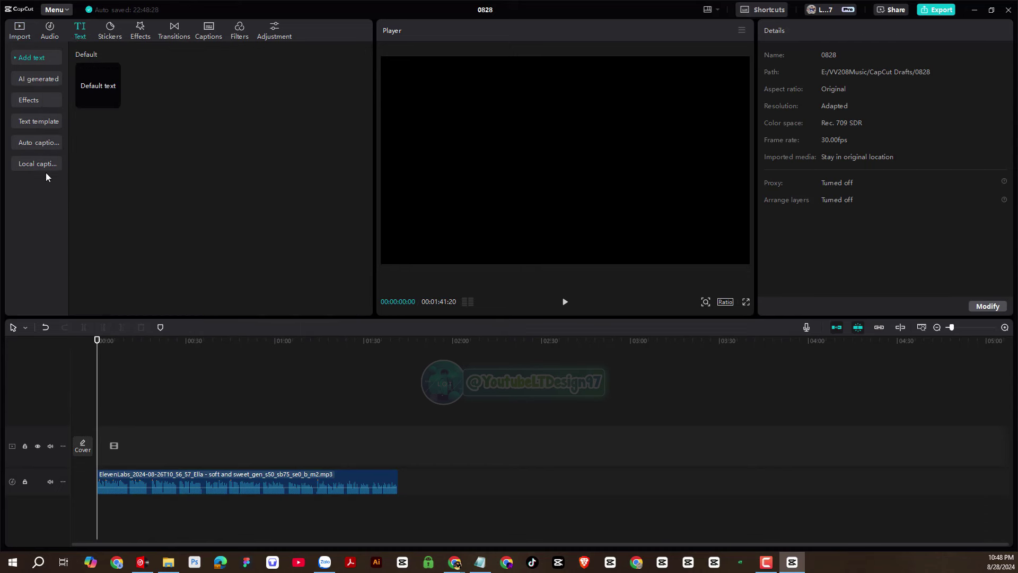
{"action": "left_click", "coordinate": [39, 143]}
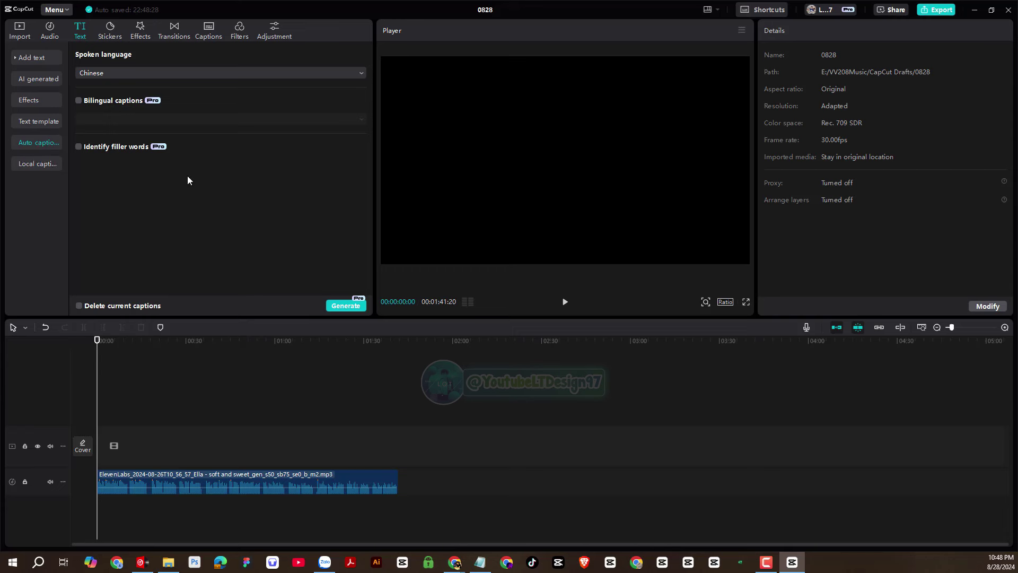
{"action": "left_click", "coordinate": [227, 75]}
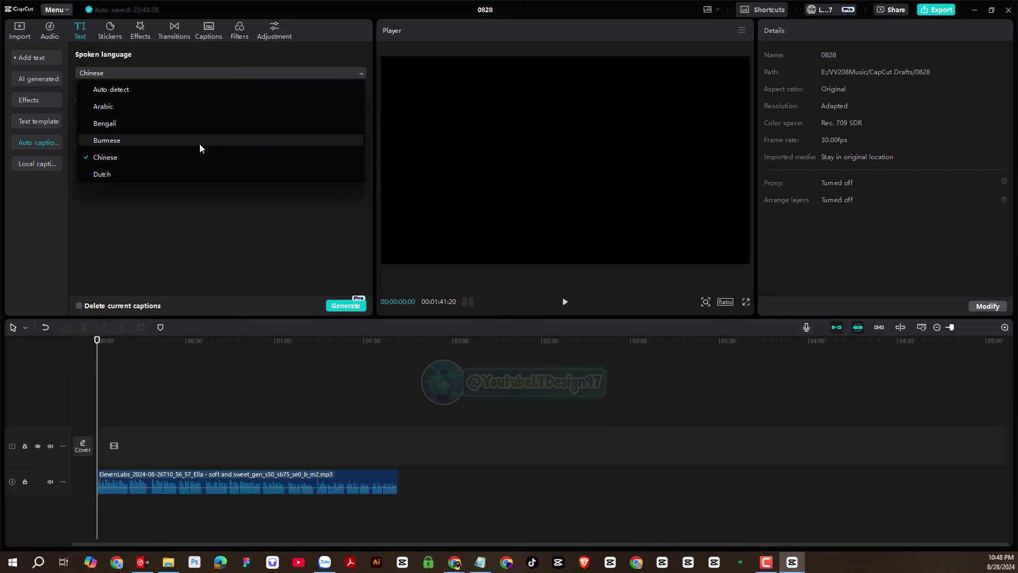
{"action": "scroll", "coordinate": [200, 144], "scroll_direction": "down", "scroll_amount": 3}
{"action": "scroll", "coordinate": [199, 144], "scroll_direction": "down", "scroll_amount": 2}
{"action": "scroll", "coordinate": [199, 144], "scroll_direction": "up", "scroll_amount": 5}
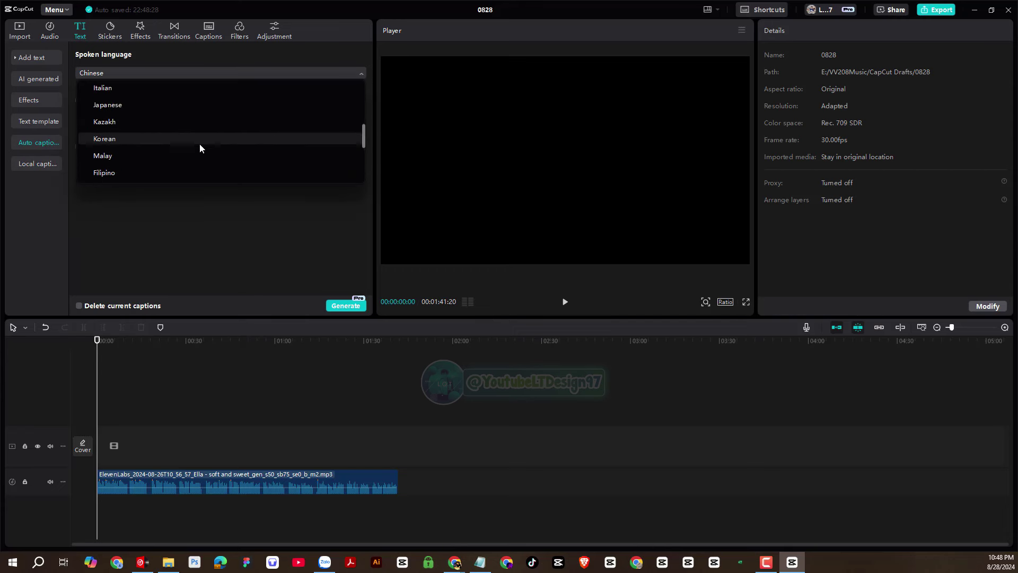
{"action": "scroll", "coordinate": [199, 144], "scroll_direction": "down", "scroll_amount": 1}
{"action": "scroll", "coordinate": [199, 145], "scroll_direction": "down", "scroll_amount": 2}
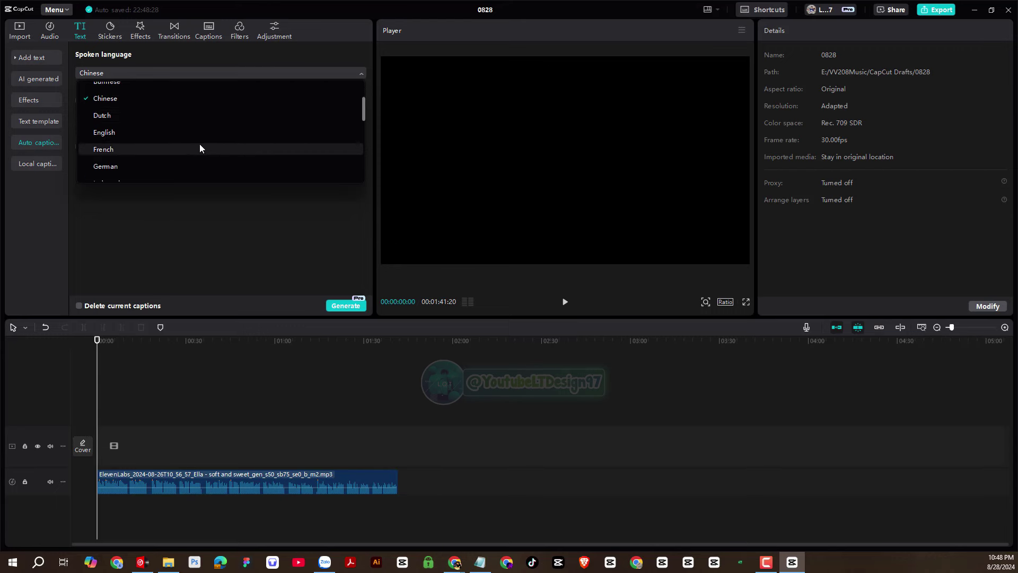
{"action": "left_click", "coordinate": [174, 113]}
{"action": "left_click", "coordinate": [340, 307]}
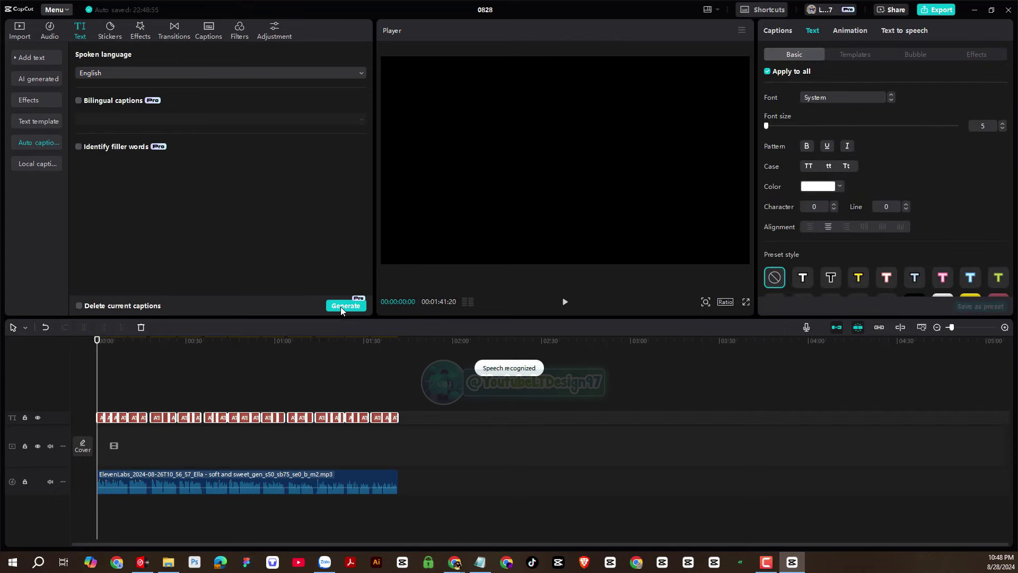
Place clip C1.mp4 at the start of the timeline, on a video track between the captions and the main track.
{"action": "left_click_drag", "start_coordinate": [97, 344], "coordinate": [76, 340]}
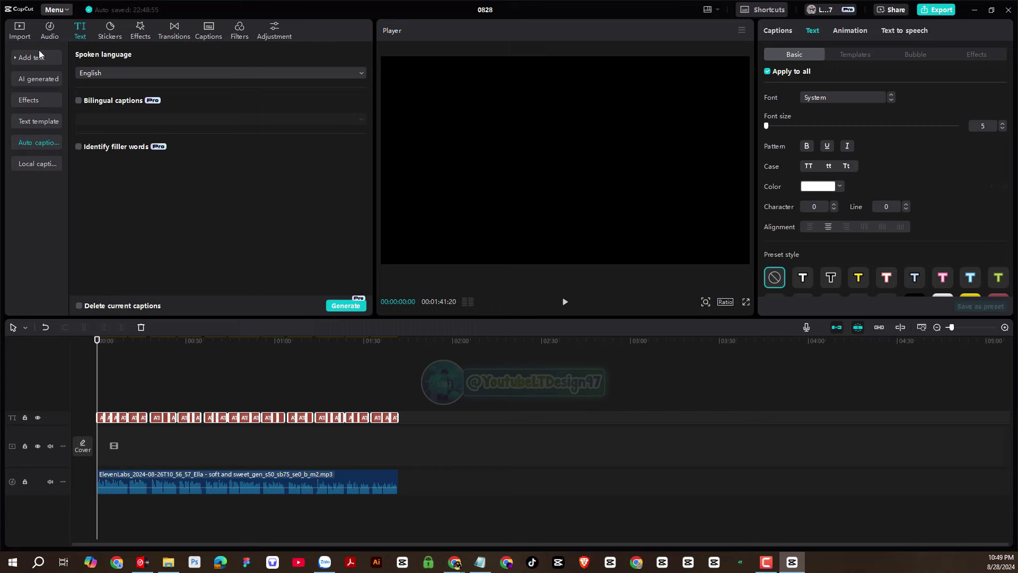
{"action": "left_click", "coordinate": [24, 36]}
{"action": "left_click_drag", "start_coordinate": [179, 117], "coordinate": [95, 386]}
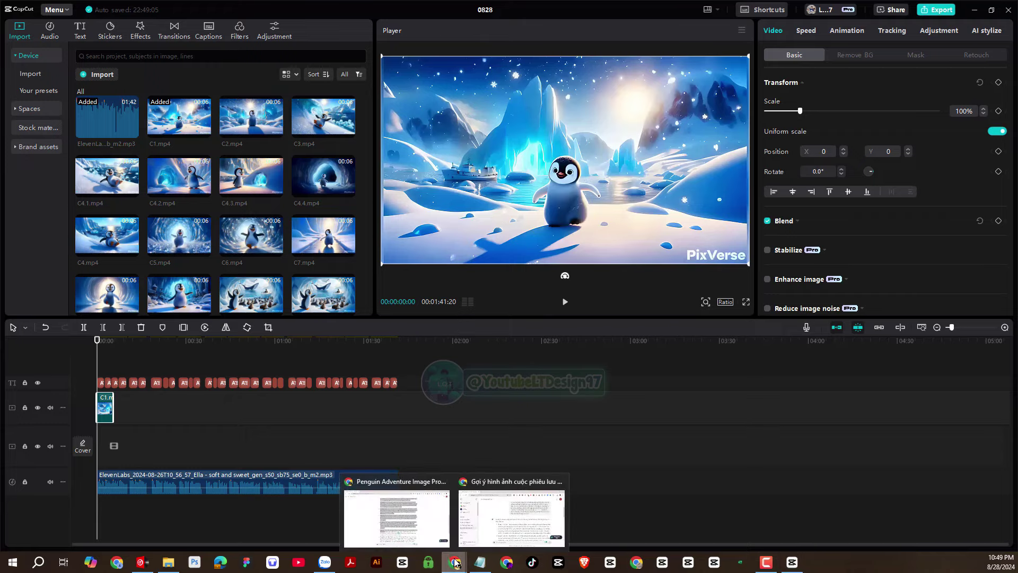
Switch to the ChatGPT conversation, highlight the story text of Paragraph 1 to see which narration it covers, and return to CapCut.
{"action": "left_click", "coordinate": [395, 511]}
{"action": "scroll", "coordinate": [540, 309], "scroll_direction": "up", "scroll_amount": 1}
{"action": "scroll", "coordinate": [540, 309], "scroll_direction": "up", "scroll_amount": 4}
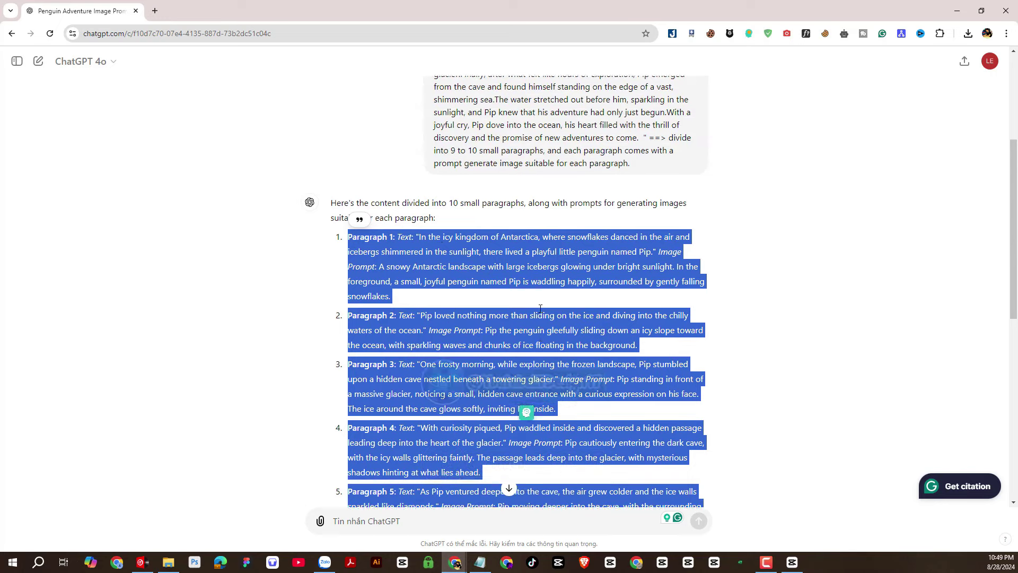
{"action": "left_click", "coordinate": [427, 264]}
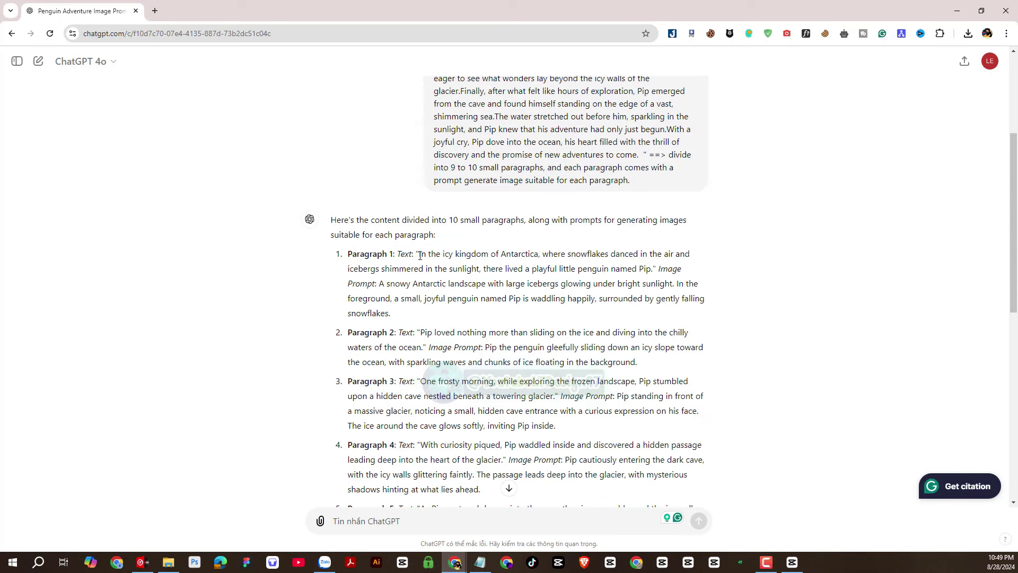
{"action": "left_click_drag", "start_coordinate": [420, 257], "coordinate": [652, 268]}
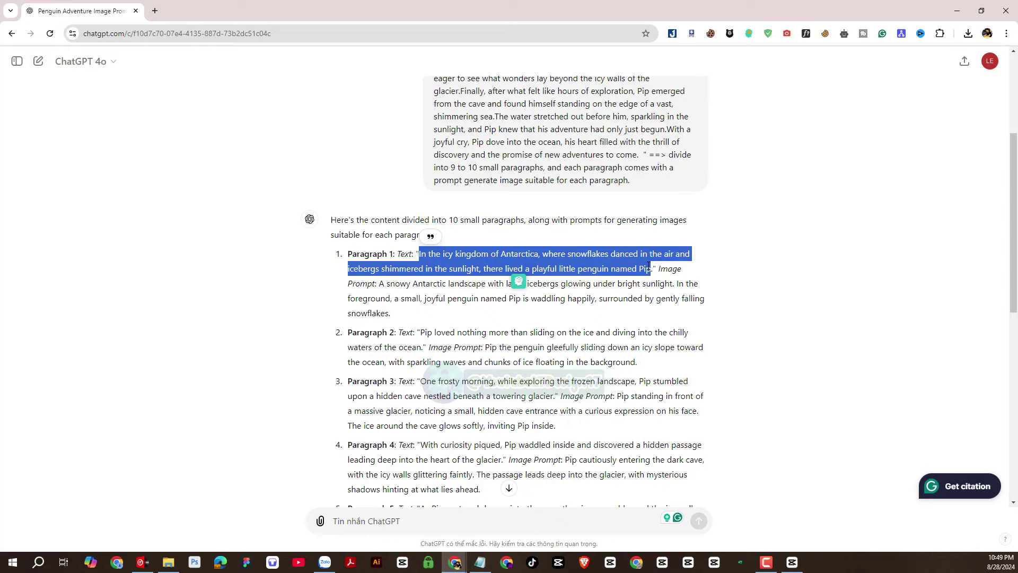
{"action": "key", "text": "alt+Tab"}
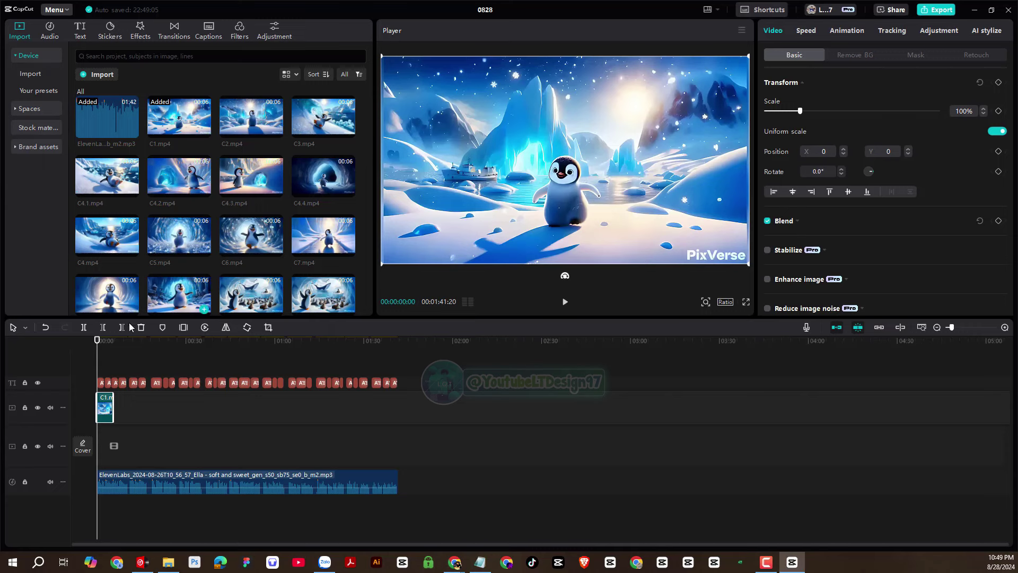
Find where the Paragraph 1 captions end on the timeline and place clip C2.mp4 directly after C1.mp4.
{"action": "left_click_drag", "start_coordinate": [97, 341], "coordinate": [121, 343]}
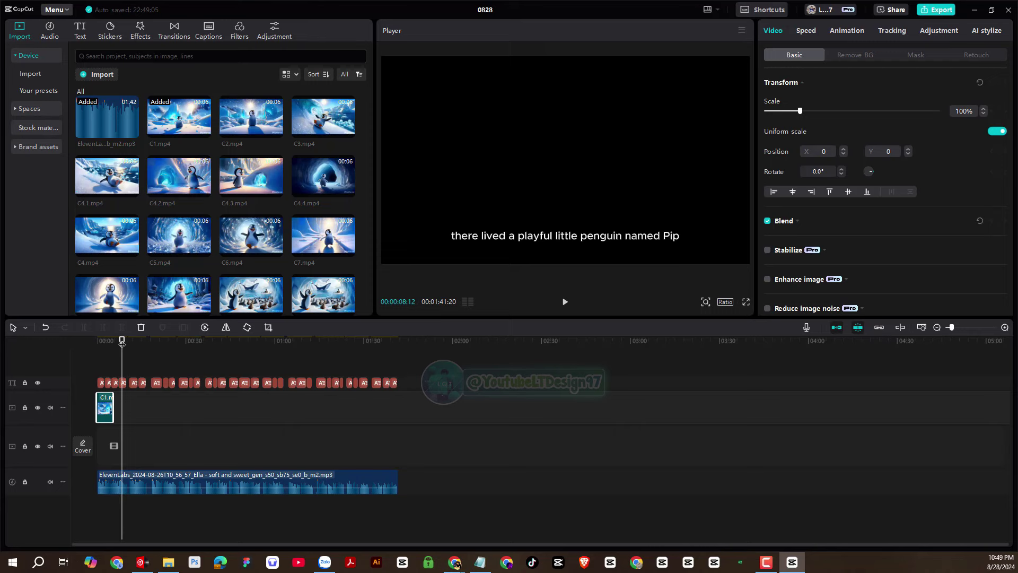
{"action": "left_click_drag", "start_coordinate": [951, 328], "coordinate": [958, 332]}
{"action": "scroll", "coordinate": [114, 339], "scroll_direction": "left", "scroll_amount": 2}
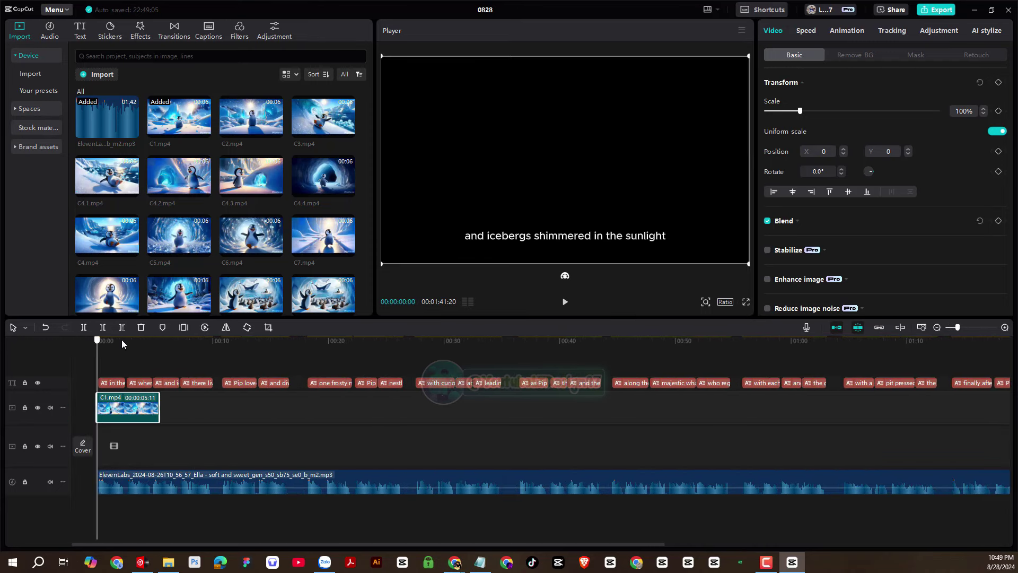
{"action": "left_click_drag", "start_coordinate": [122, 339], "coordinate": [209, 341]}
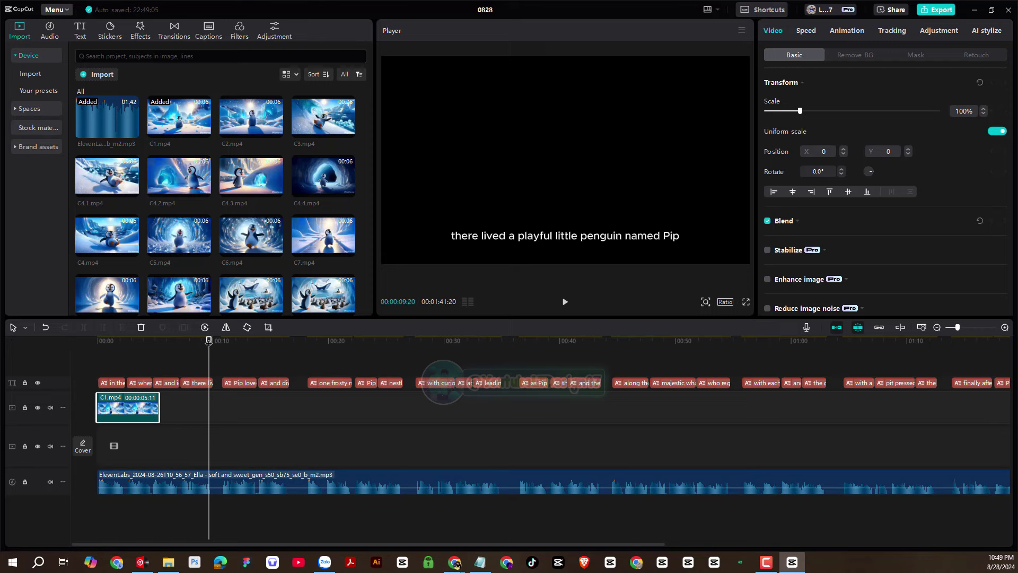
{"action": "left_click_drag", "start_coordinate": [243, 132], "coordinate": [172, 408]}
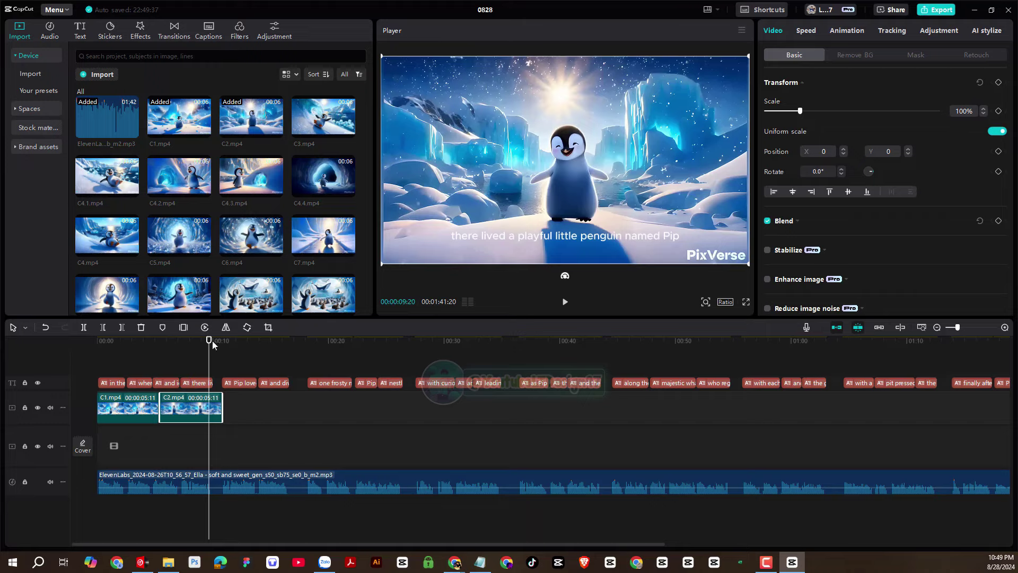
{"action": "left_click_drag", "start_coordinate": [212, 341], "coordinate": [204, 367]}
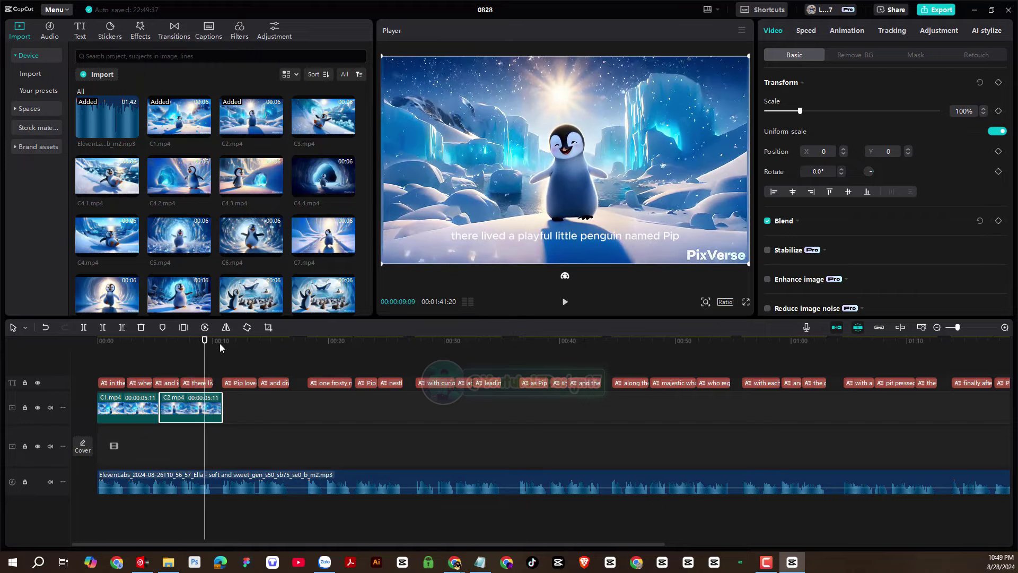
Switch to ChatGPT, highlight the story text of Paragraph 2, and return to CapCut.
{"action": "key", "text": "alt+Tab"}
{"action": "scroll", "coordinate": [447, 330], "scroll_direction": "down", "scroll_amount": 1}
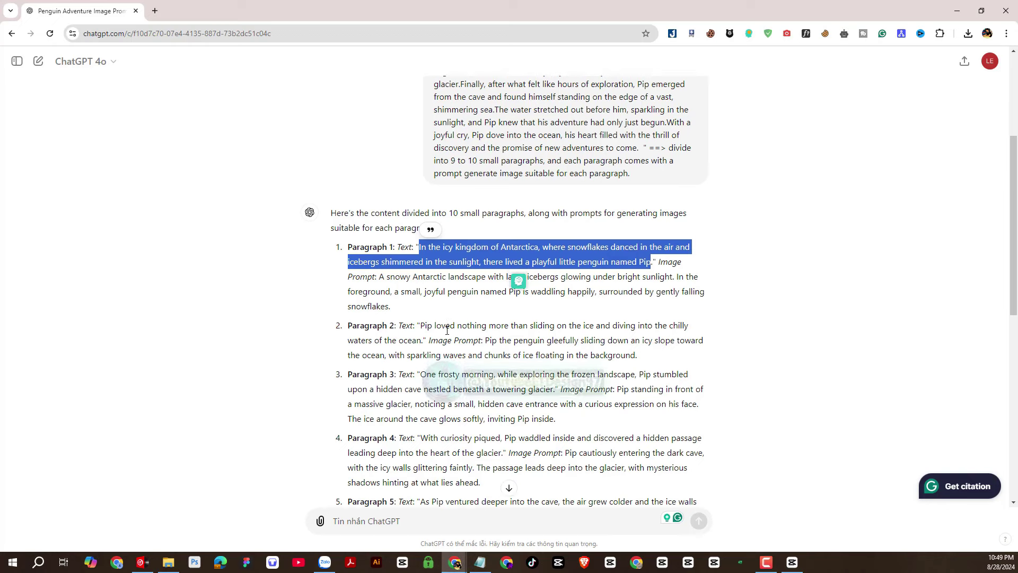
{"action": "left_click_drag", "start_coordinate": [422, 278], "coordinate": [421, 293]}
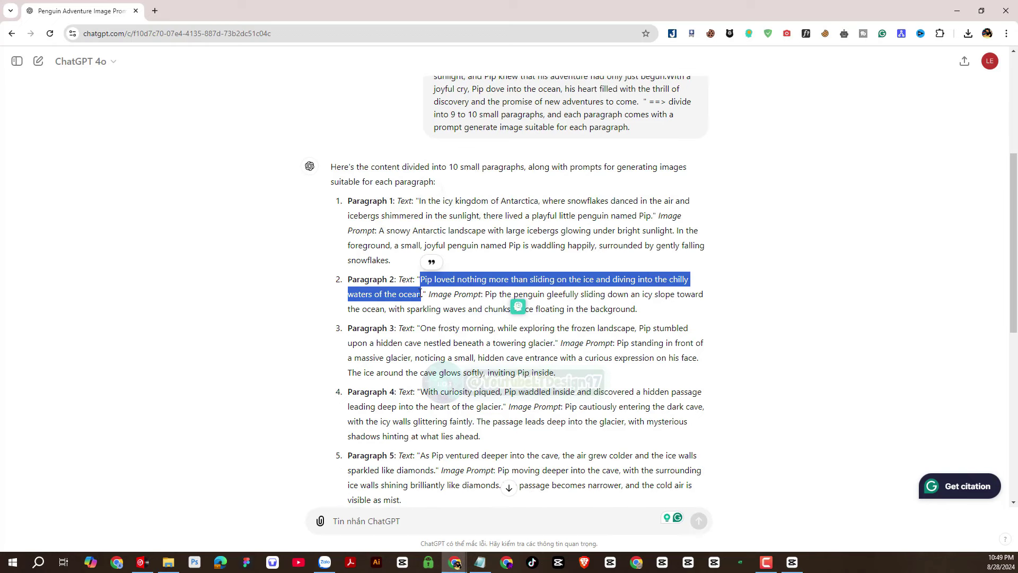
{"action": "key", "text": "alt+Tab"}
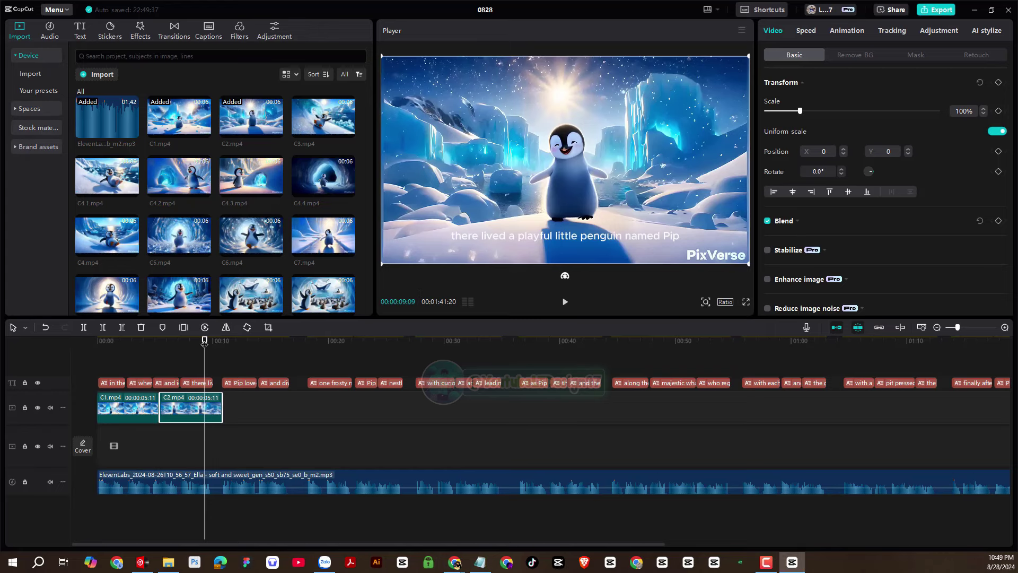
Add clips C3.mp4 and C4.1.mp4 after C2.mp4 to cover the Paragraph 2 captions.
{"action": "left_click_drag", "start_coordinate": [205, 342], "coordinate": [301, 344]}
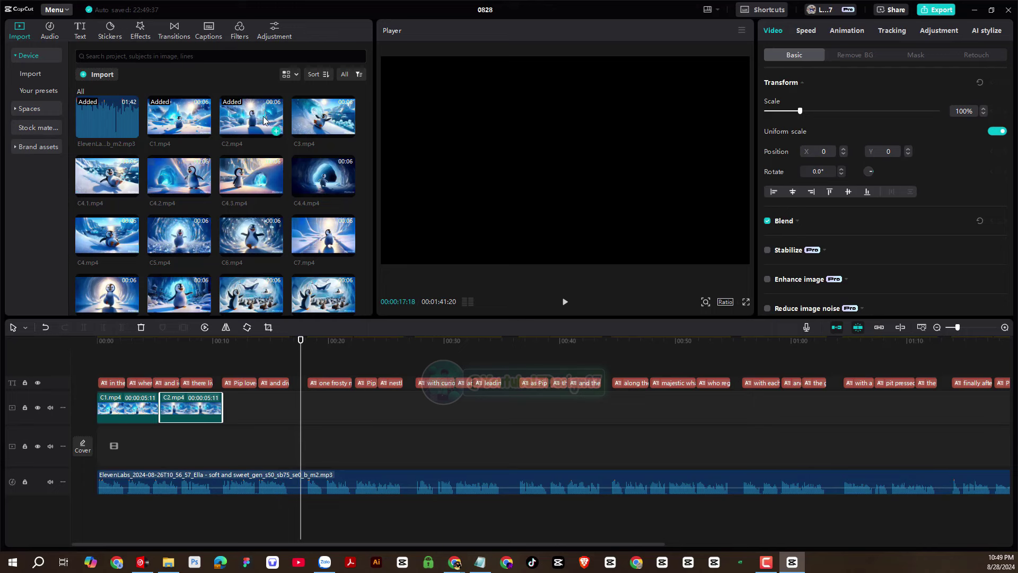
{"action": "left_click_drag", "start_coordinate": [324, 119], "coordinate": [221, 407]}
{"action": "left_click", "coordinate": [234, 366]}
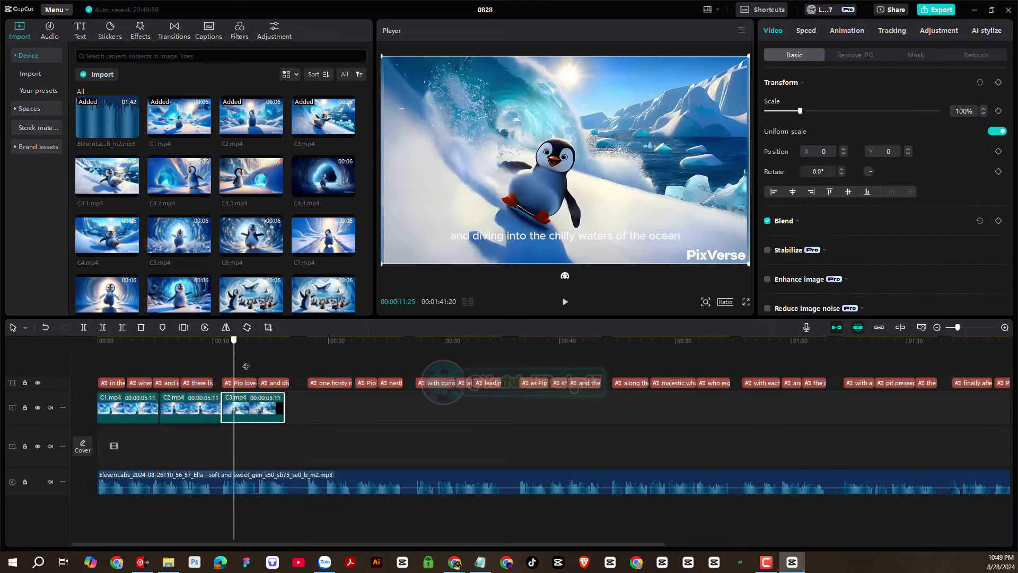
{"action": "left_click_drag", "start_coordinate": [246, 366], "coordinate": [252, 365]}
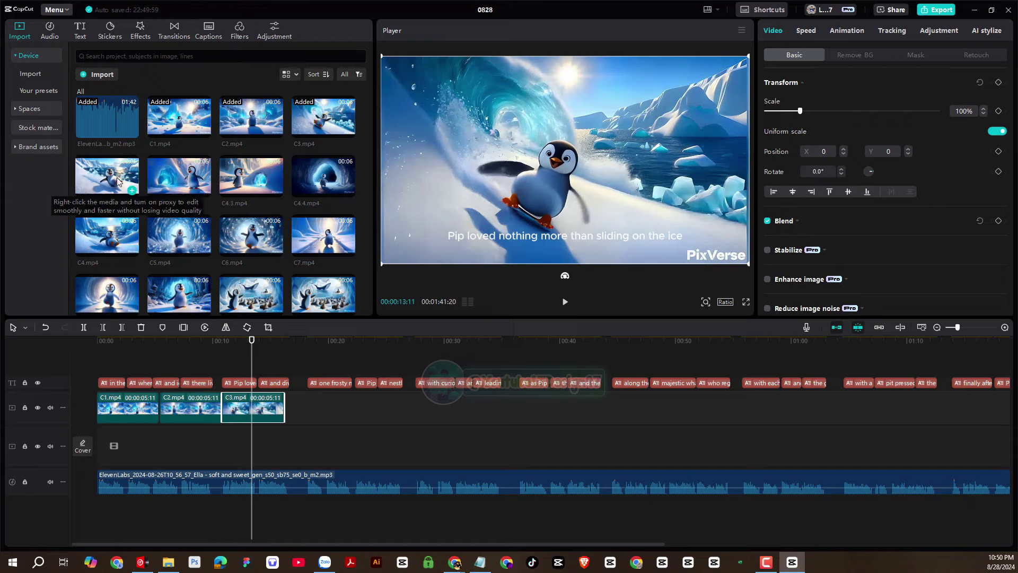
{"action": "left_click_drag", "start_coordinate": [122, 185], "coordinate": [287, 407]}
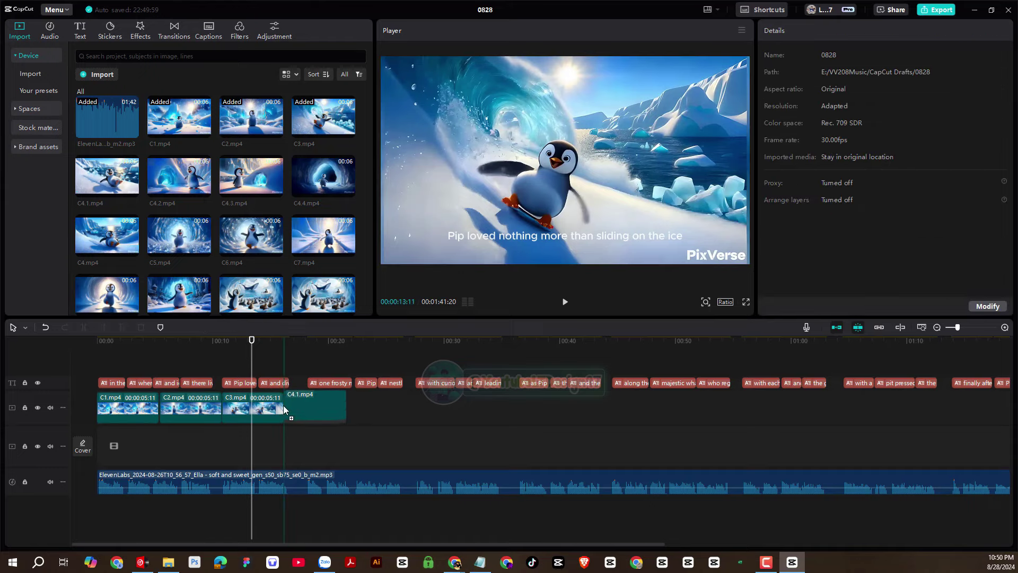
{"action": "left_click", "coordinate": [291, 353]}
{"action": "left_click_drag", "start_coordinate": [293, 353], "coordinate": [257, 382]}
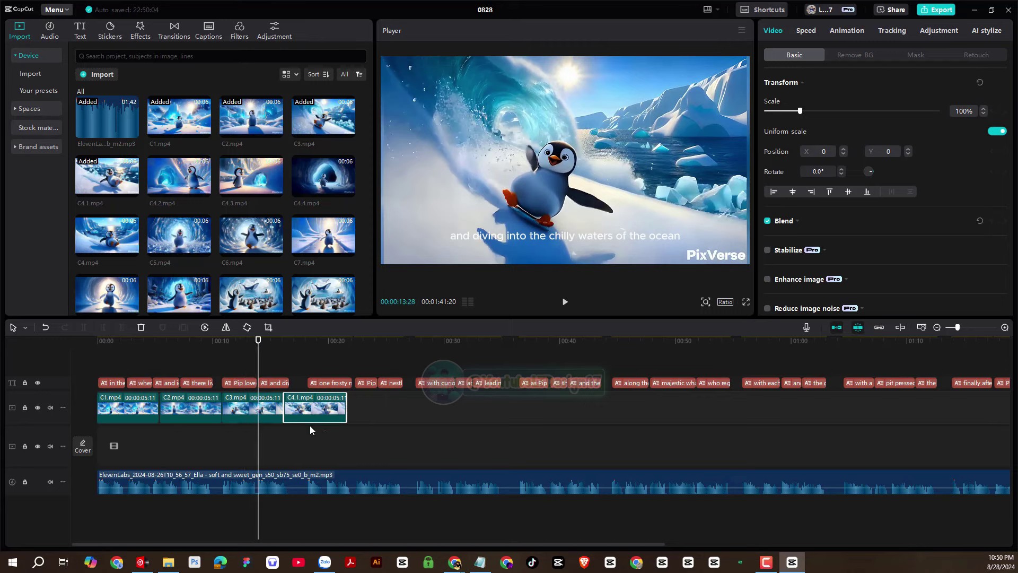
Close the small gaps between clips by shifting C2, C3 and C4.1 so each starts where the previous one ends.
{"action": "left_click", "coordinate": [294, 424]}
{"action": "left_click", "coordinate": [272, 416]}
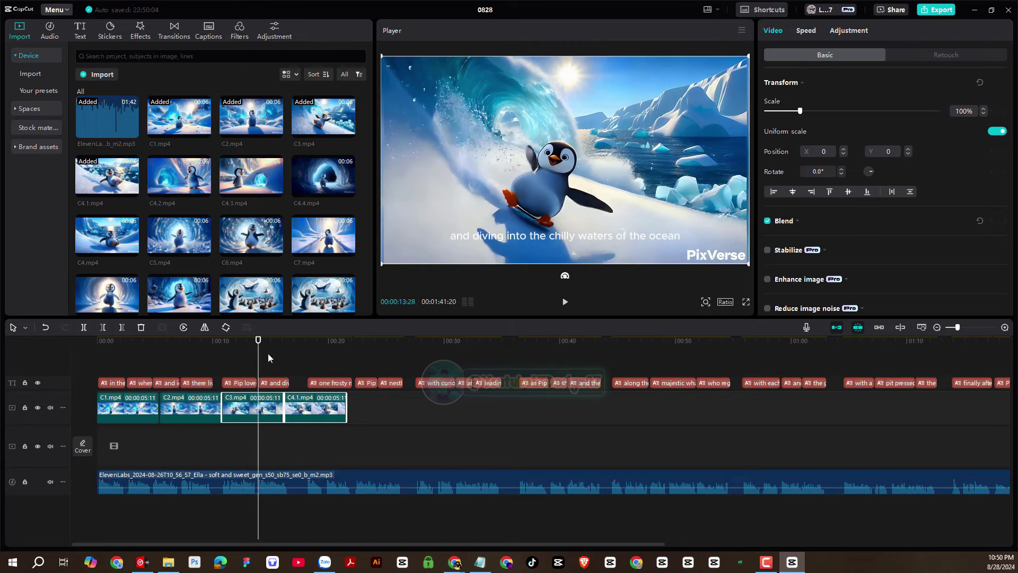
{"action": "left_click_drag", "start_coordinate": [269, 353], "coordinate": [160, 359]}
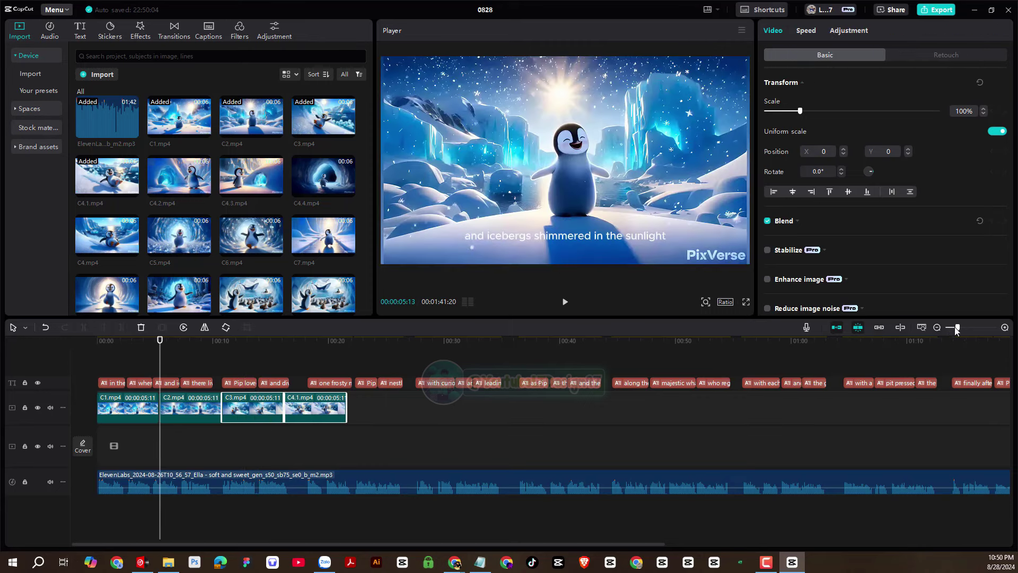
{"action": "left_click_drag", "start_coordinate": [956, 329], "coordinate": [964, 330]}
{"action": "left_click", "coordinate": [203, 414]}
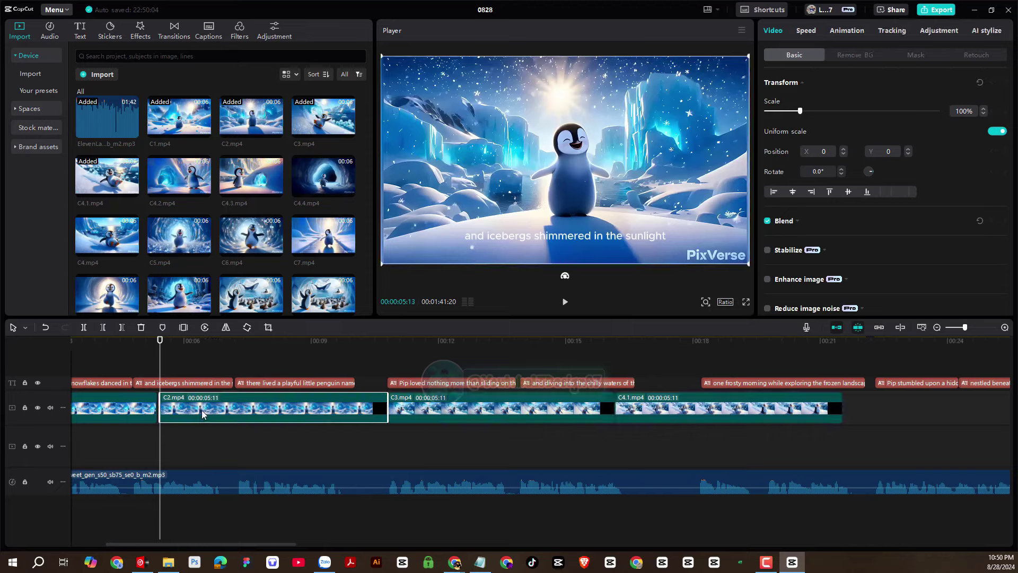
{"action": "left_click_drag", "start_coordinate": [204, 414], "coordinate": [196, 409]}
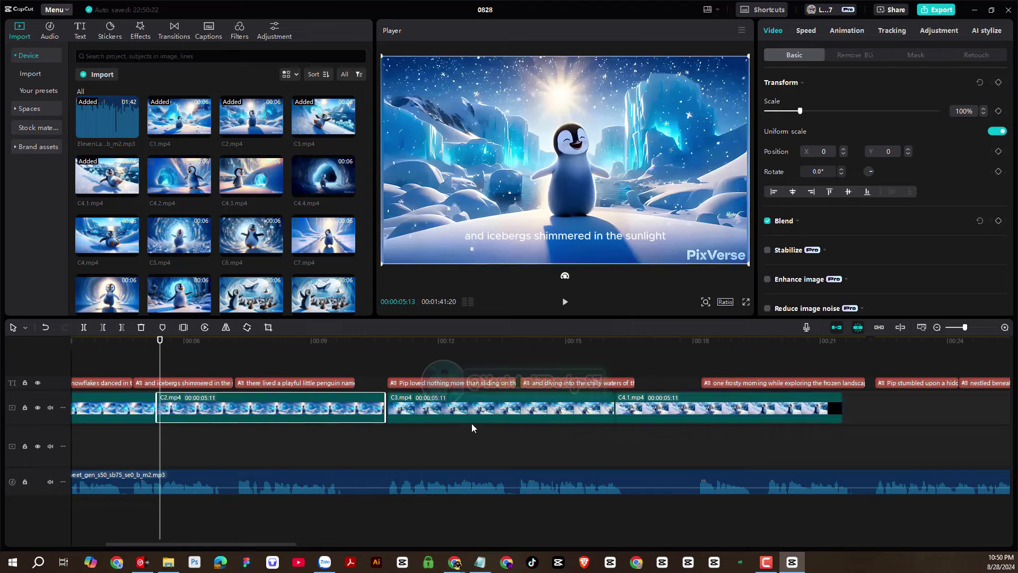
{"action": "left_click_drag", "start_coordinate": [453, 409], "coordinate": [450, 409]}
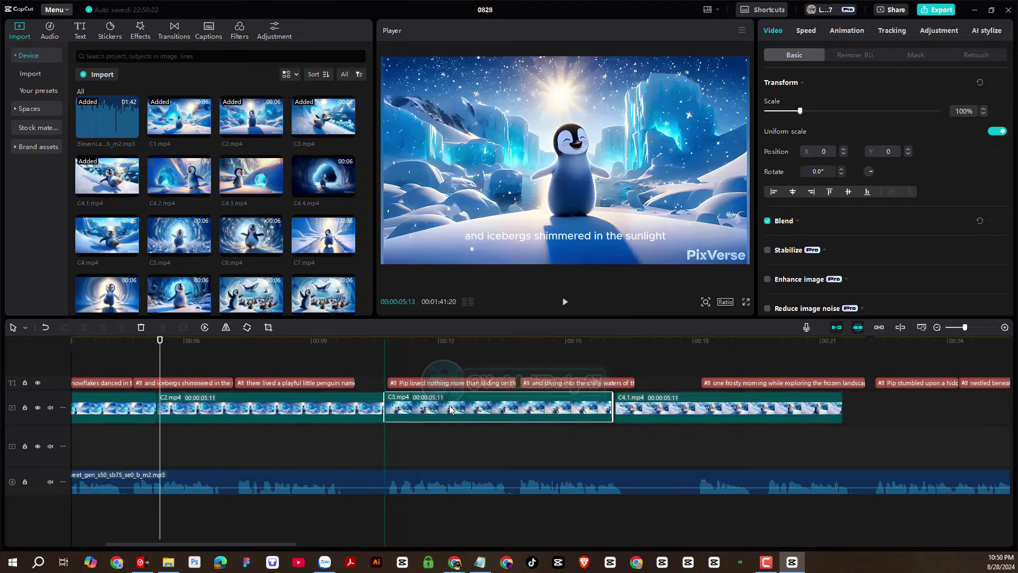
{"action": "left_click_drag", "start_coordinate": [620, 409], "coordinate": [616, 408]}
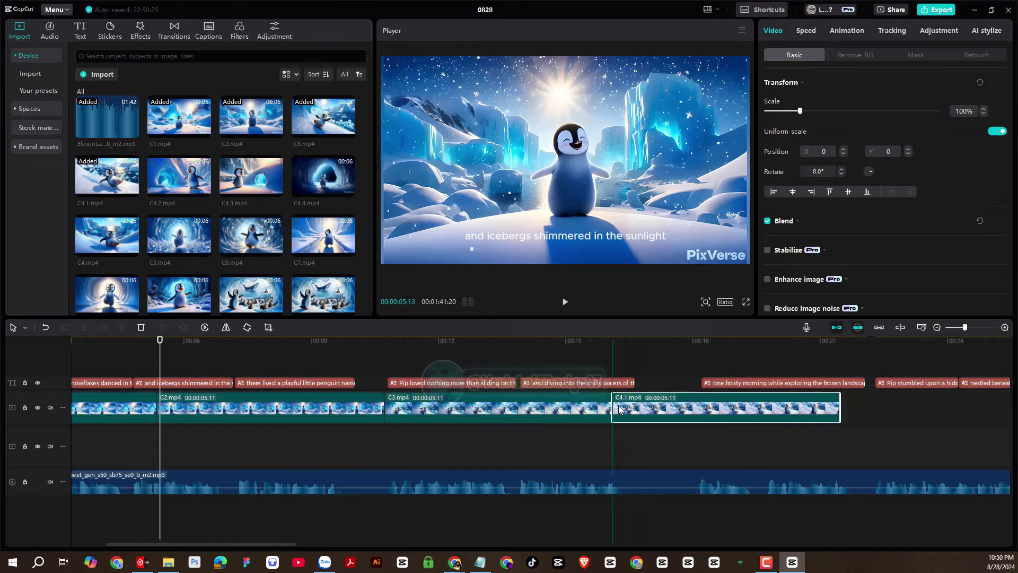
Move the playhead to the end of C4.1.mp4, highlight the Paragraph 3 story text in ChatGPT, and return to CapCut.
{"action": "left_click", "coordinate": [958, 327]}
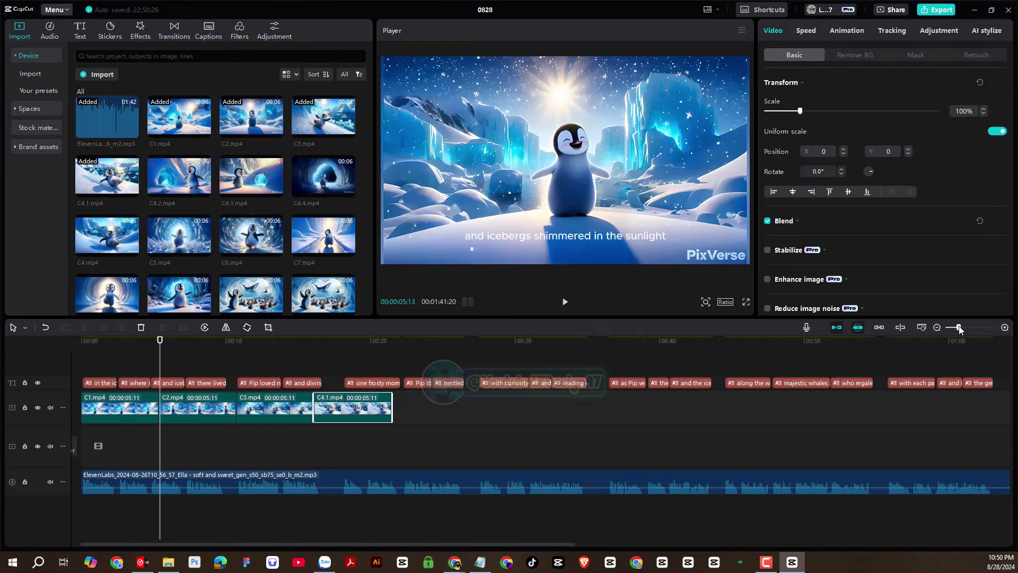
{"action": "left_click_drag", "start_coordinate": [160, 342], "coordinate": [126, 342]}
{"action": "left_click", "coordinate": [409, 385]}
{"action": "mouse_move", "coordinate": [408, 385]}
{"action": "left_mouse_down"}
{"action": "mouse_move", "coordinate": [377, 385]}
{"action": "mouse_move", "coordinate": [410, 388]}
{"action": "left_mouse_up"}
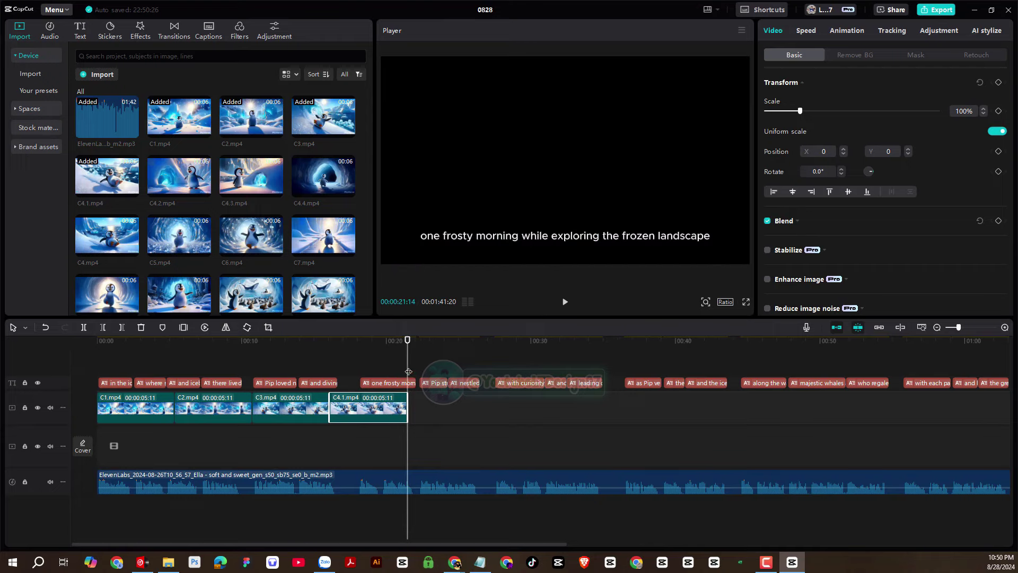
{"action": "key", "text": "alt+Tab"}
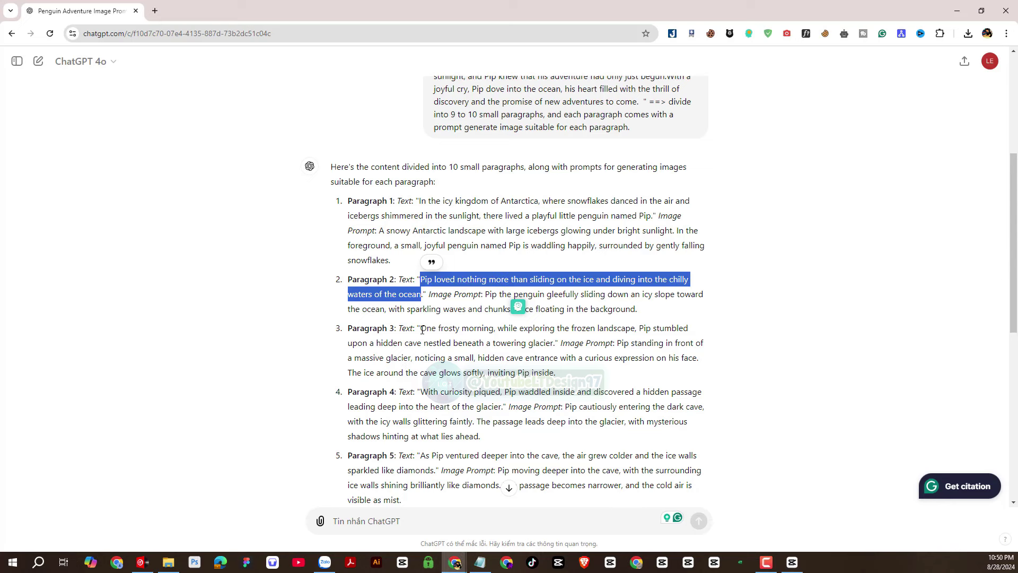
{"action": "left_click_drag", "start_coordinate": [423, 329], "coordinate": [553, 341]}
{"action": "key", "text": "alt+Tab"}
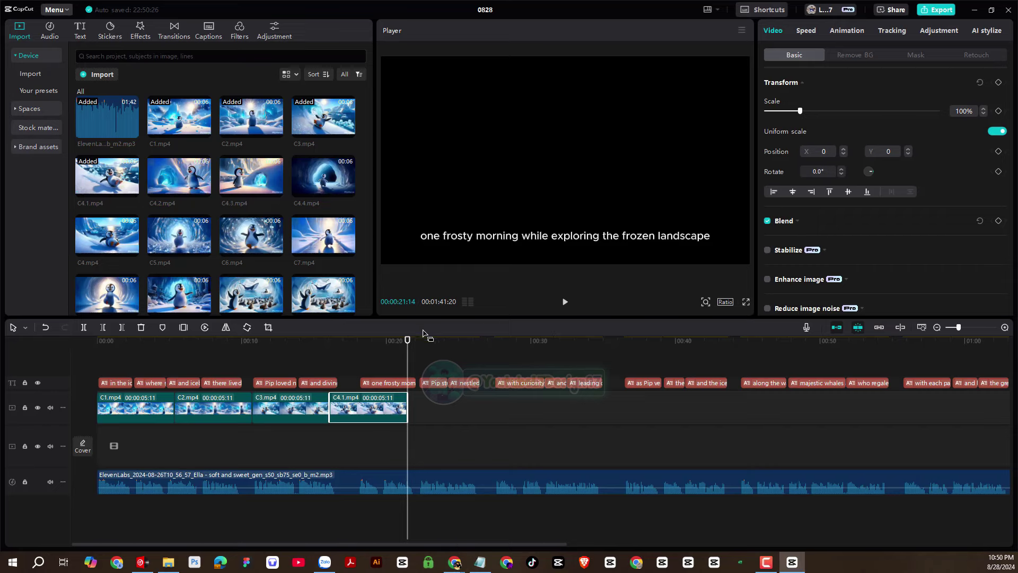
Check where the "leading deep into the heart of the glacier" caption falls, and add C4.3.mp4 and C4.2.mp4 after C4.1.mp4.
{"action": "left_click_drag", "start_coordinate": [409, 343], "coordinate": [587, 342]}
{"action": "key", "text": "alt+Tab"}
{"action": "key", "text": "alt+Tab"}
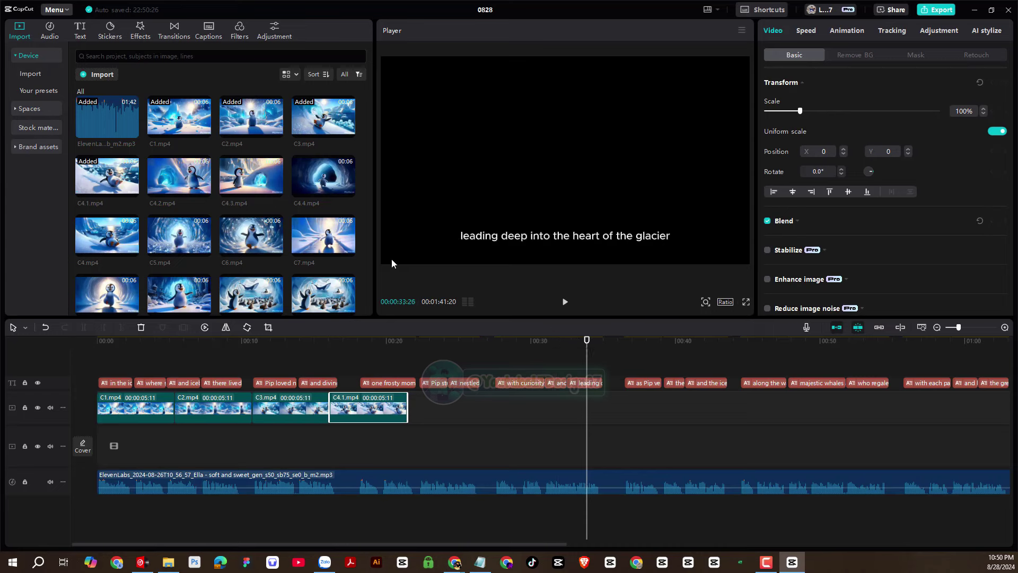
{"action": "left_click", "coordinate": [432, 365]}
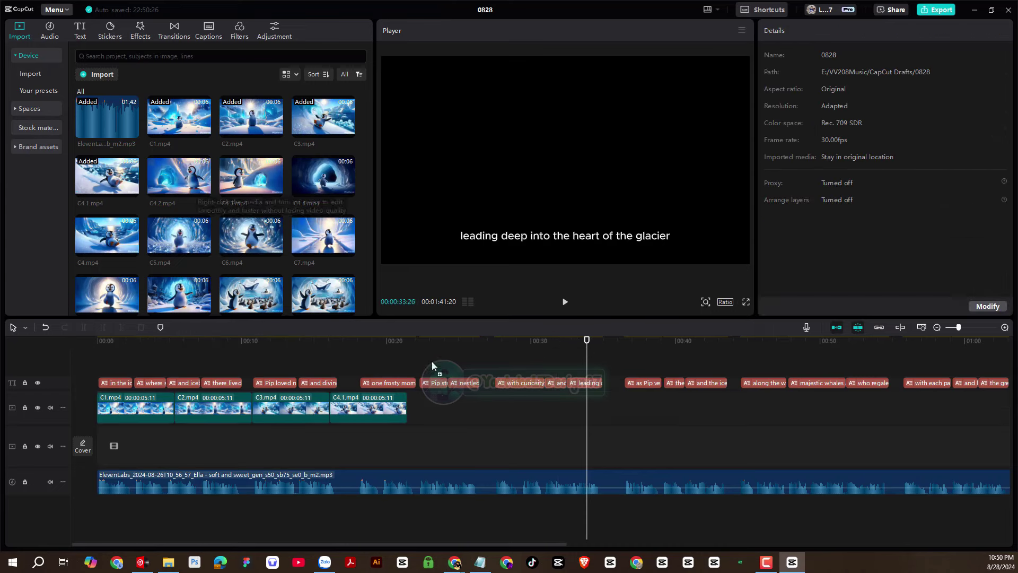
{"action": "left_click_drag", "start_coordinate": [432, 363], "coordinate": [406, 409]}
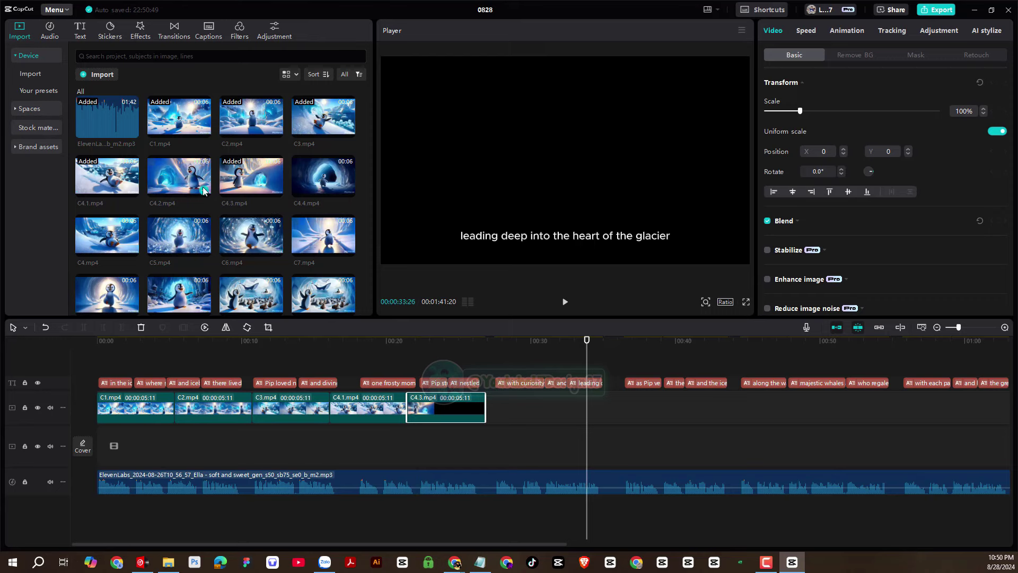
{"action": "left_click_drag", "start_coordinate": [179, 178], "coordinate": [487, 408]}
{"action": "left_click", "coordinate": [474, 351]}
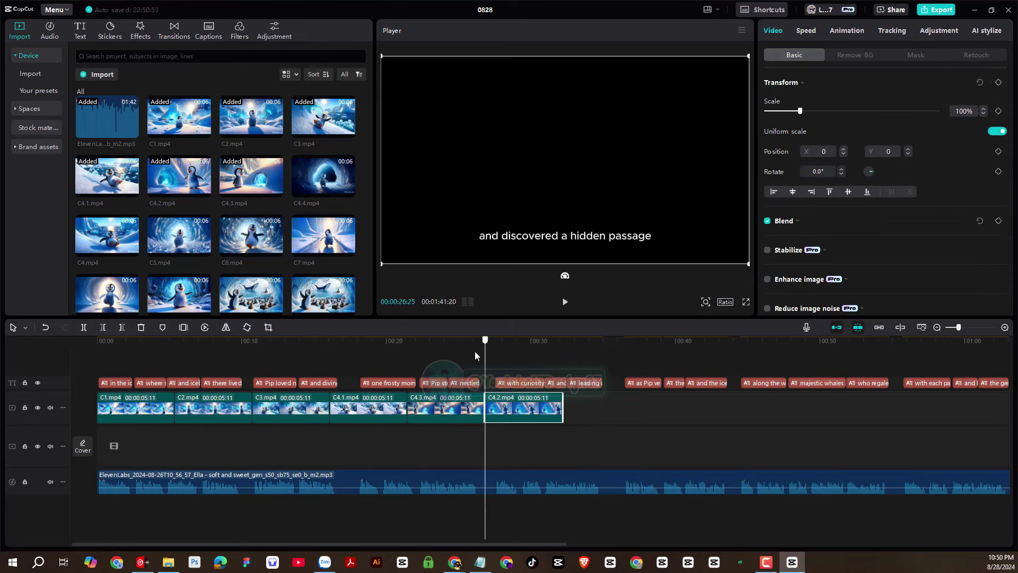
Recheck the story text in ChatGPT, set C3.mp4 and C4.1.mp4 in CapCut to 1.2x speed, and close the gap between them.
{"action": "mouse_move", "coordinate": [475, 351]}
{"action": "left_mouse_down"}
{"action": "mouse_move", "coordinate": [445, 356]}
{"action": "mouse_move", "coordinate": [507, 367]}
{"action": "mouse_move", "coordinate": [511, 355]}
{"action": "mouse_move", "coordinate": [574, 352]}
{"action": "mouse_move", "coordinate": [440, 360]}
{"action": "mouse_move", "coordinate": [458, 358]}
{"action": "left_mouse_up"}
{"action": "key", "text": "alt+Tab"}
{"action": "key", "text": "alt+Tab"}
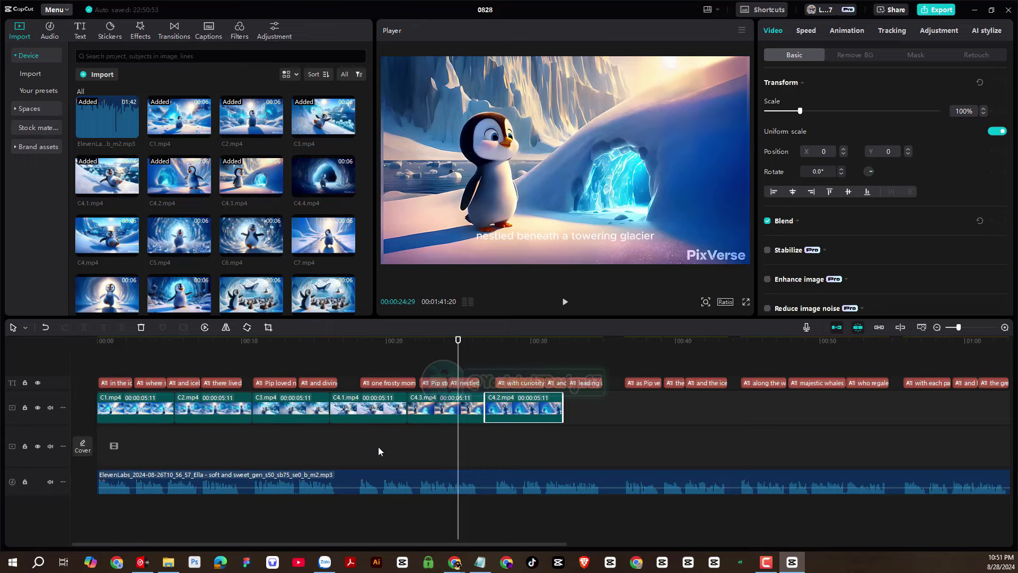
{"action": "left_click_drag", "start_coordinate": [378, 446], "coordinate": [289, 415]}
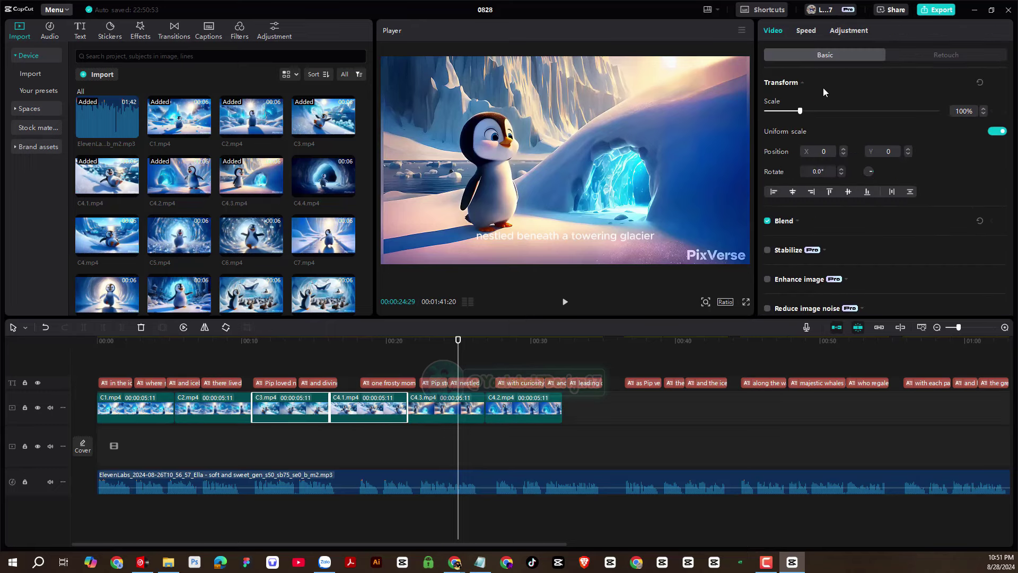
{"action": "left_click", "coordinate": [806, 34]}
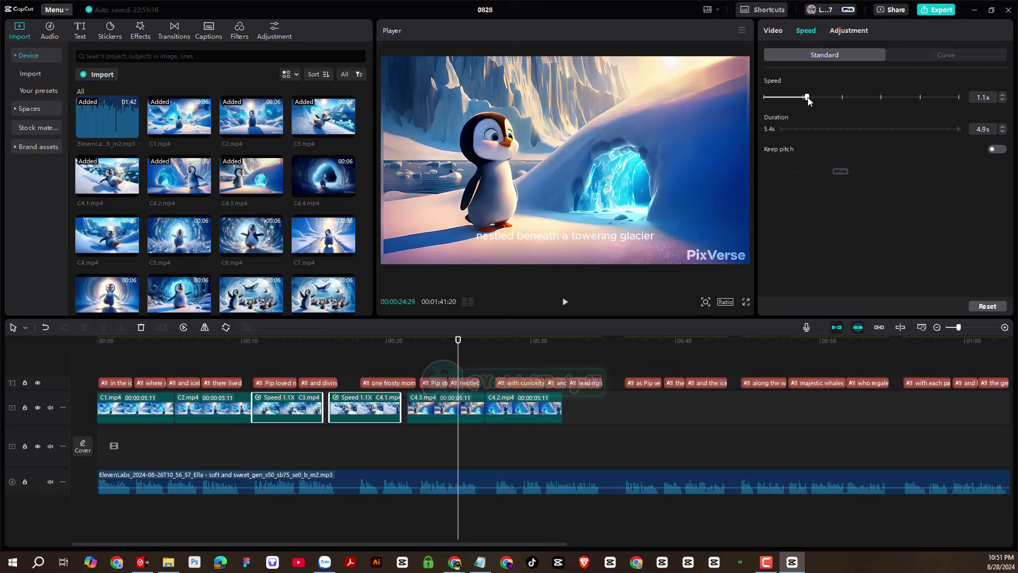
{"action": "left_click", "coordinate": [349, 406]}
{"action": "left_click_drag", "start_coordinate": [341, 411], "coordinate": [336, 411]}
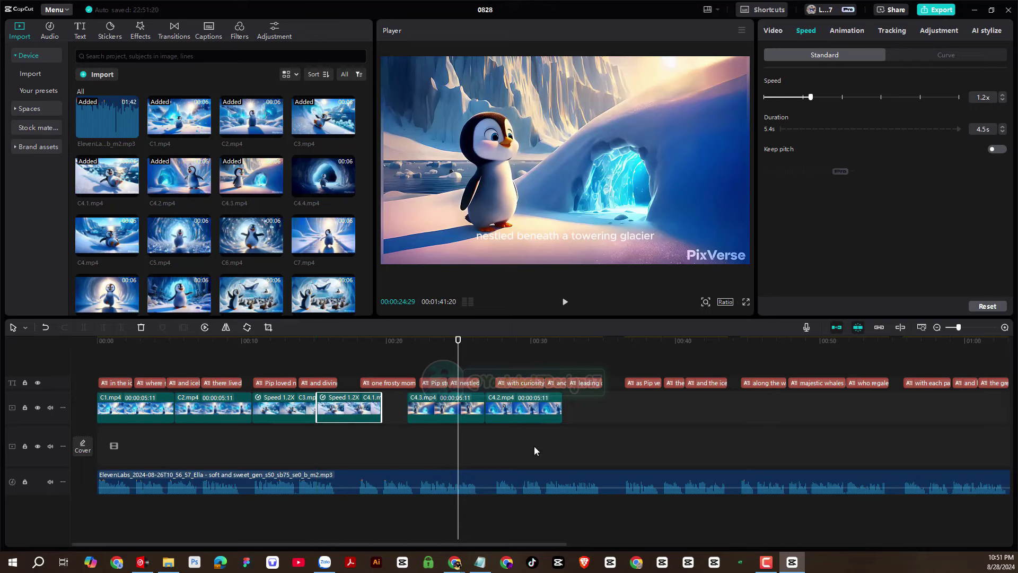
Shift C4.3.mp4 and C4.2.mp4 up against C4.1.mp4, set both to 1.3x speed, and close the gap between them.
{"action": "left_click_drag", "start_coordinate": [534, 446], "coordinate": [432, 416]}
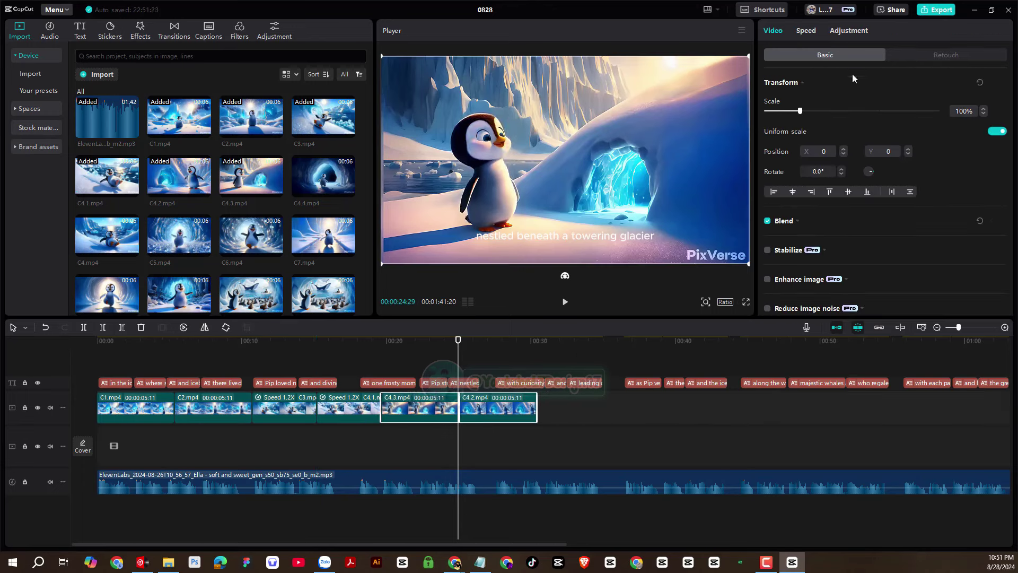
{"action": "left_click", "coordinate": [804, 32]}
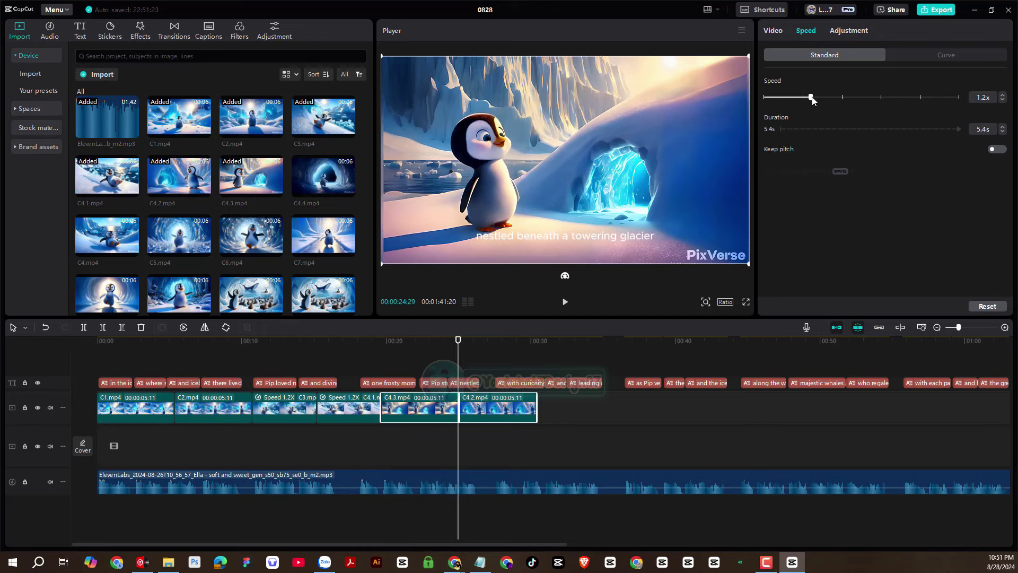
{"action": "left_click_drag", "start_coordinate": [816, 101], "coordinate": [815, 99]}
{"action": "left_click_drag", "start_coordinate": [486, 411], "coordinate": [468, 411]}
Set C1.mp4 and C2.mp4 to 1.2x speed and shift C2 and all following clips earlier to close the gaps.
{"action": "left_click_drag", "start_coordinate": [221, 452], "coordinate": [161, 416]}
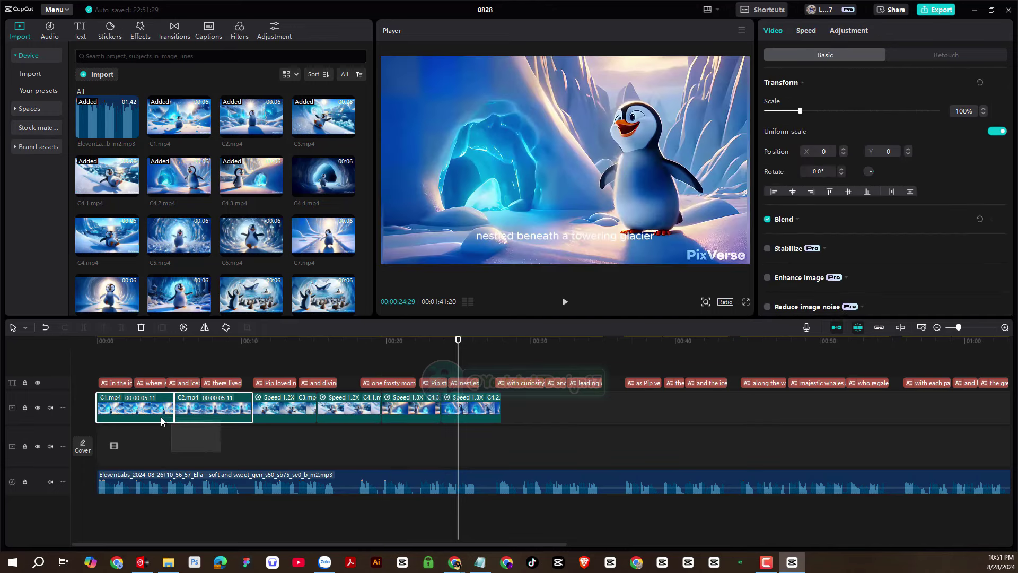
{"action": "left_click", "coordinate": [806, 32]}
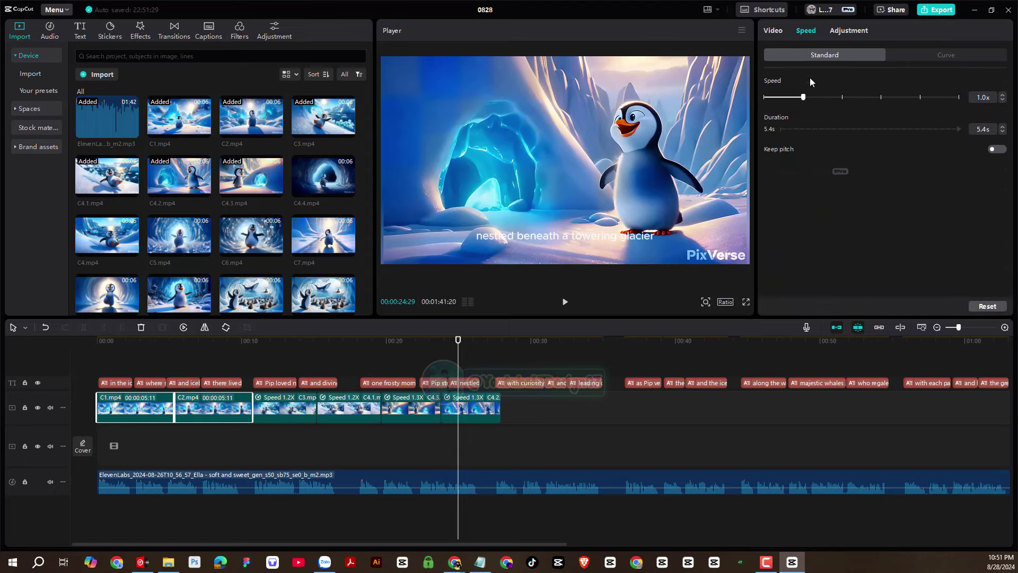
{"action": "left_click_drag", "start_coordinate": [811, 100], "coordinate": [811, 100]}
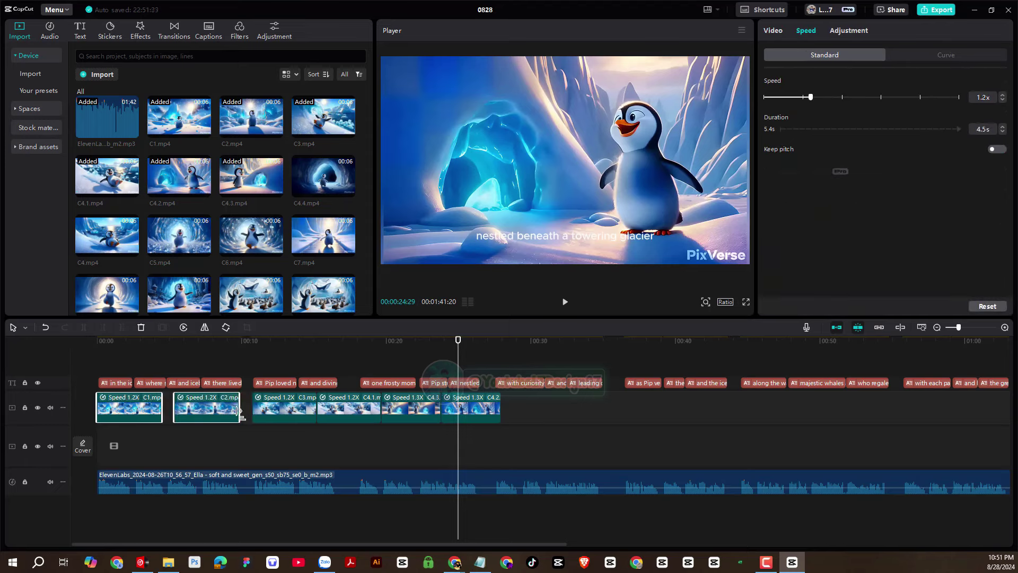
{"action": "left_click_drag", "start_coordinate": [217, 412], "coordinate": [203, 412]}
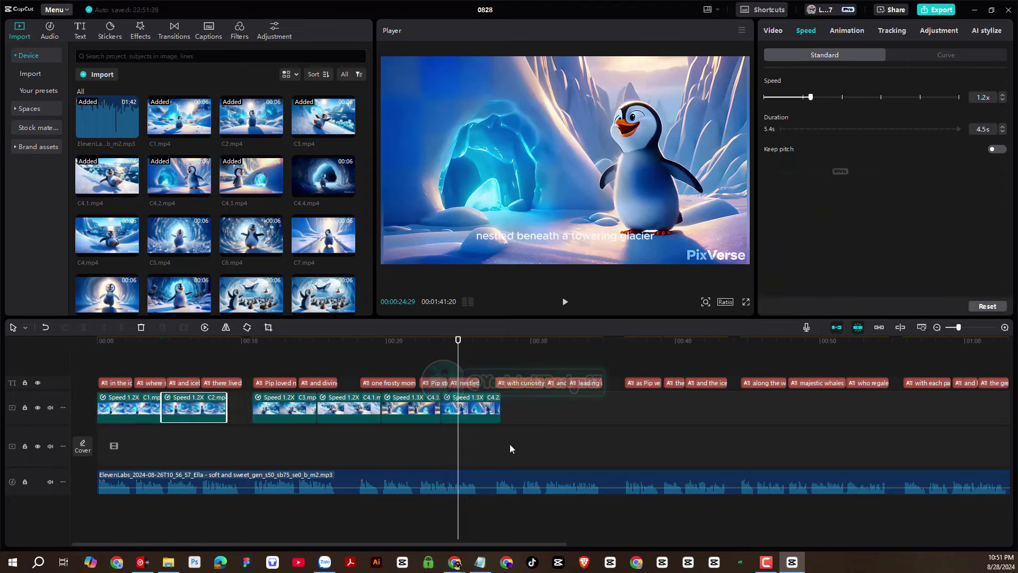
{"action": "mouse_move", "coordinate": [269, 414]}
{"action": "left_mouse_down"}
{"action": "mouse_move", "coordinate": [276, 408]}
{"action": "mouse_move", "coordinate": [250, 412]}
{"action": "left_mouse_up"}
Move the playhead to the end of C4.2.mp4, consult the paragraph texts in ChatGPT, and return to CapCut.
{"action": "left_click_drag", "start_coordinate": [457, 345], "coordinate": [476, 352]}
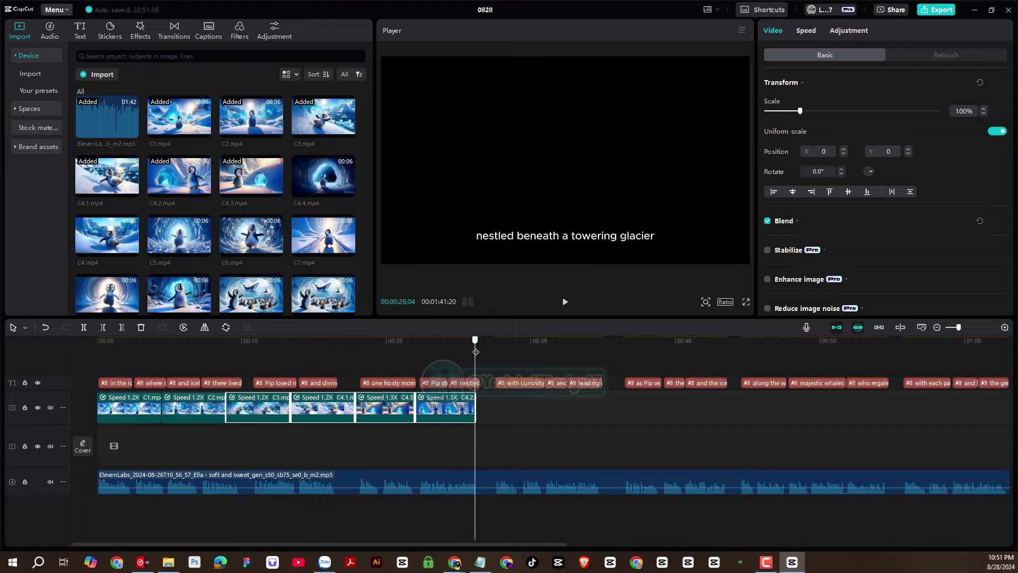
{"action": "key", "text": "alt+Tab"}
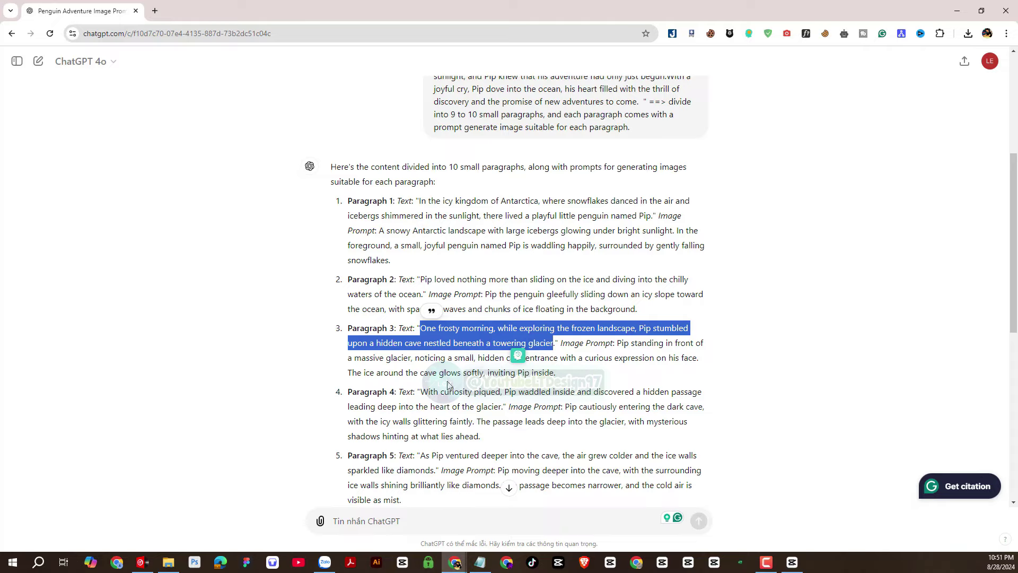
{"action": "scroll", "coordinate": [446, 385], "scroll_direction": "down", "scroll_amount": 1}
{"action": "key", "text": "alt+Tab"}
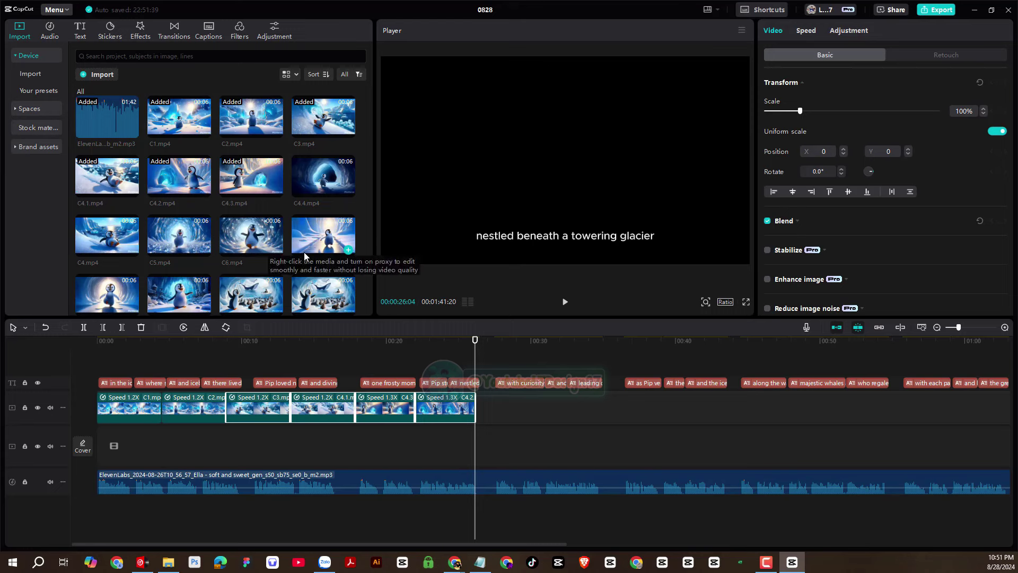
Preview C4.mp4 from the media library and compare it with the clip under the "diving into the chilly waters" caption.
{"action": "left_click", "coordinate": [462, 341]}
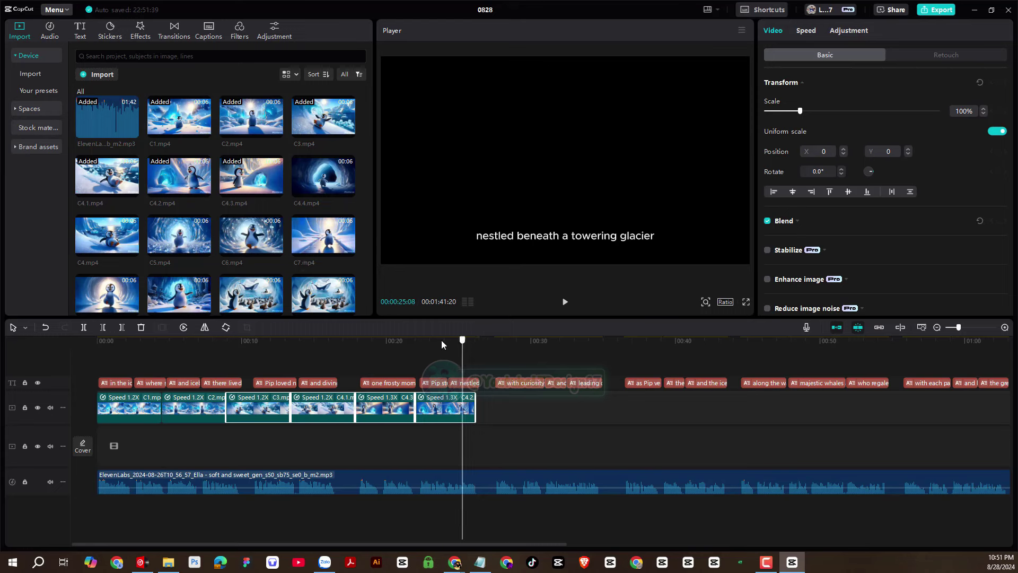
{"action": "left_click", "coordinate": [332, 342]}
{"action": "left_click", "coordinate": [108, 227]}
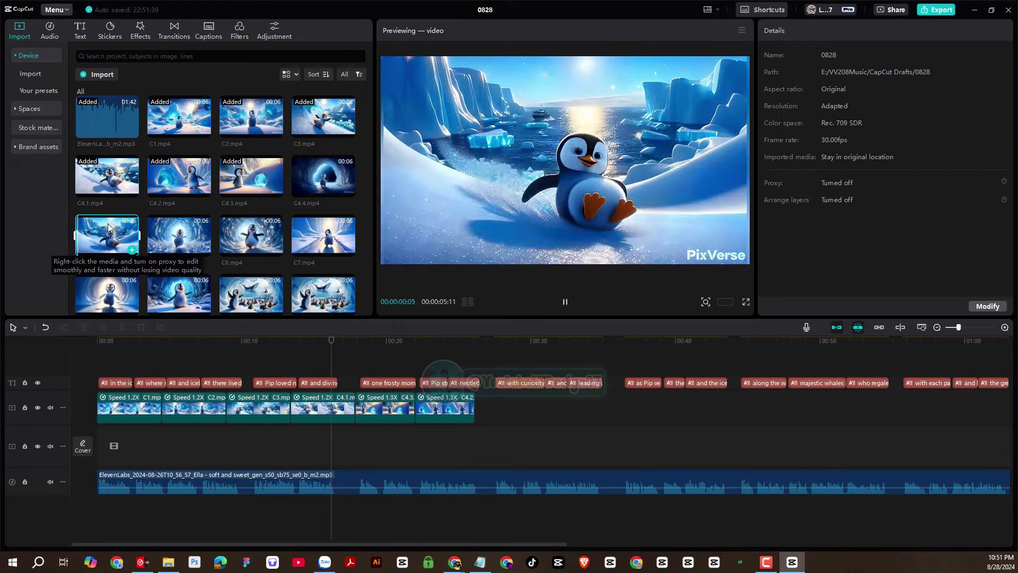
{"action": "key", "text": "space"}
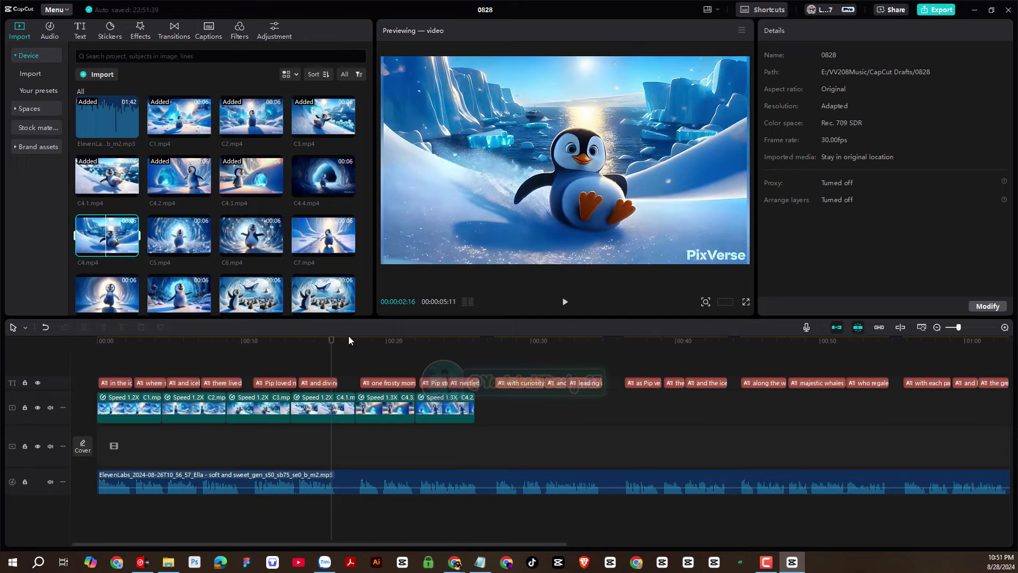
{"action": "left_click_drag", "start_coordinate": [331, 339], "coordinate": [338, 366]}
{"action": "left_click_drag", "start_coordinate": [351, 367], "coordinate": [315, 374]}
{"action": "left_click", "coordinate": [112, 241]}
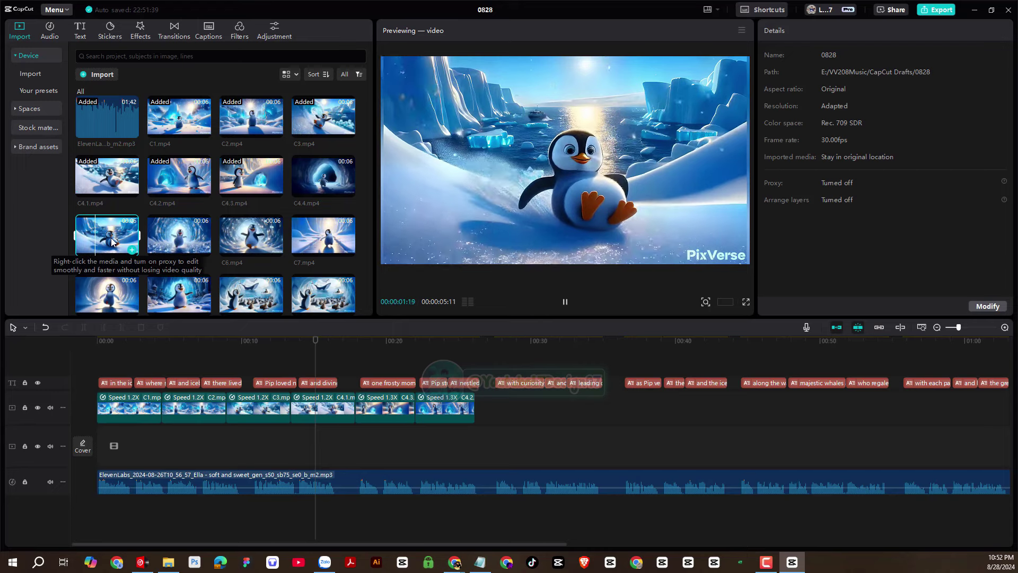
{"action": "key", "text": "space"}
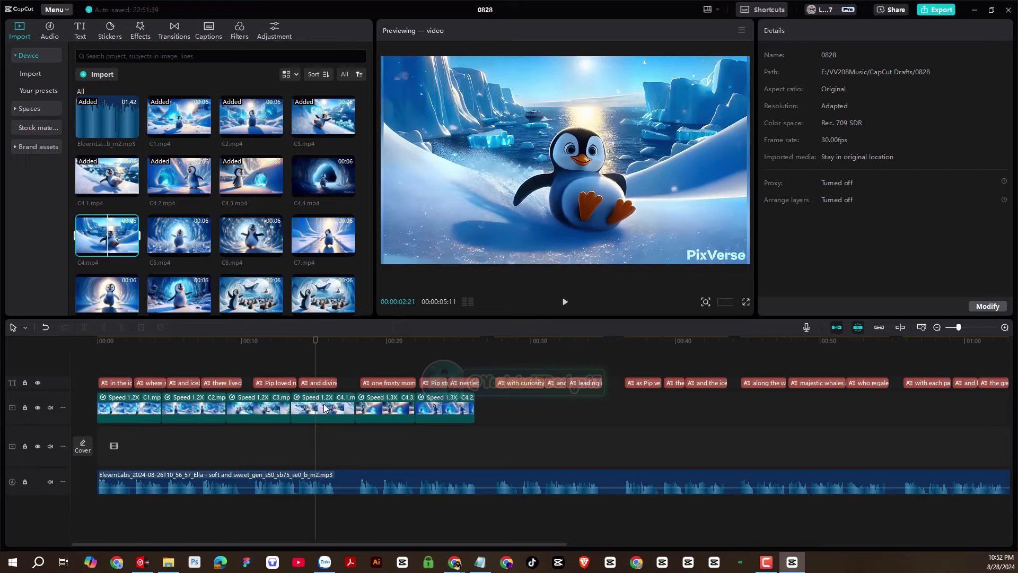
Move C4.1.mp4 out of the clip sequence and put C4.mp4 at 1.3x speed in its place directly after C3.mp4.
{"action": "left_click", "coordinate": [325, 408]}
{"action": "left_click_drag", "start_coordinate": [324, 407], "coordinate": [330, 361]}
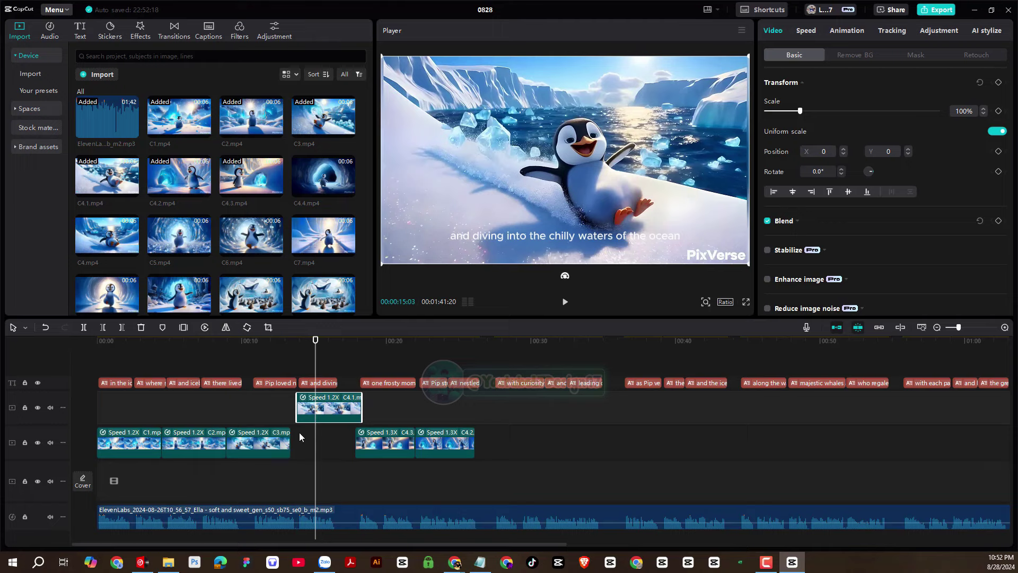
{"action": "left_click_drag", "start_coordinate": [107, 236], "coordinate": [294, 438]}
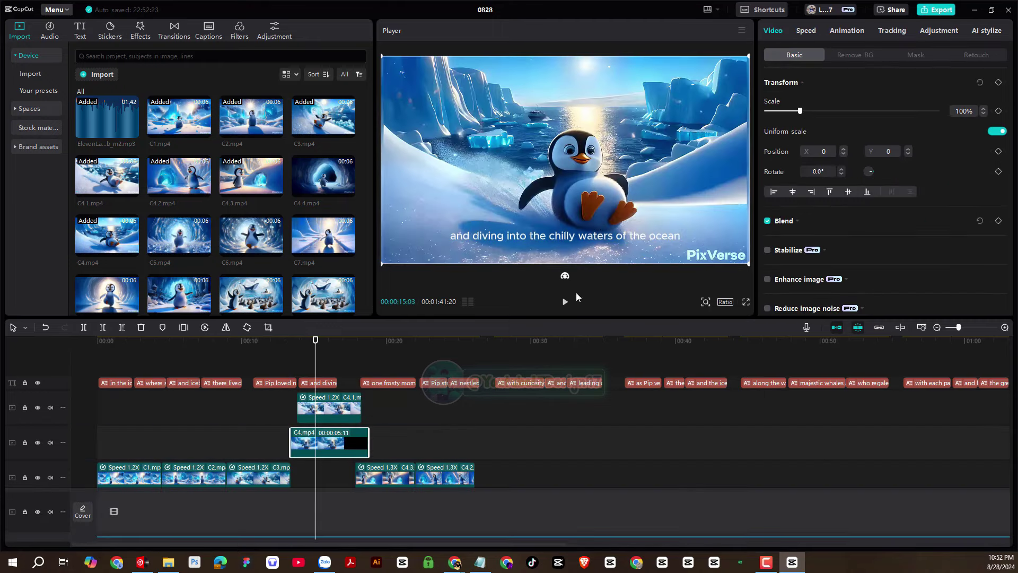
{"action": "left_click", "coordinate": [805, 32]}
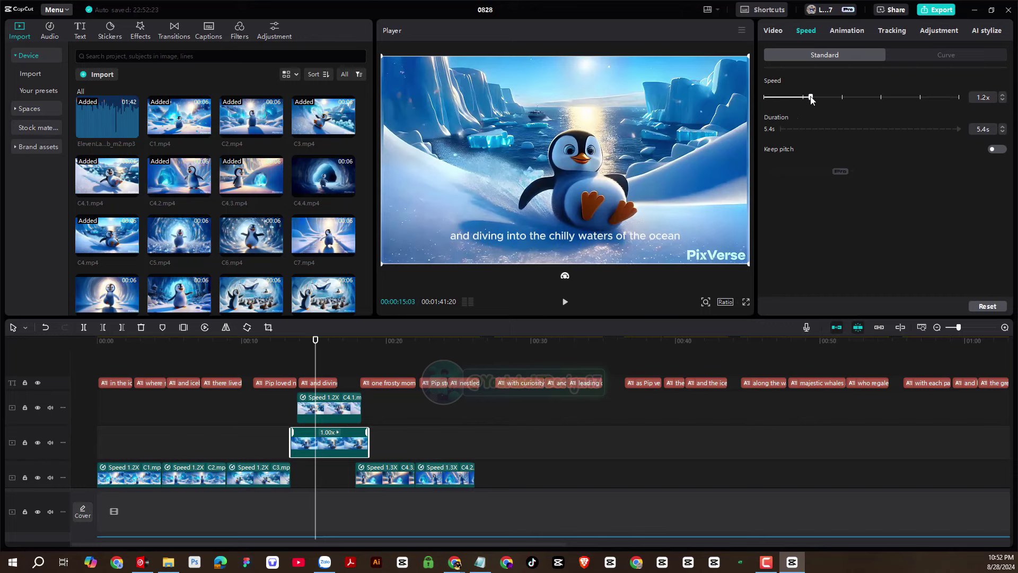
{"action": "left_click_drag", "start_coordinate": [810, 99], "coordinate": [816, 97]}
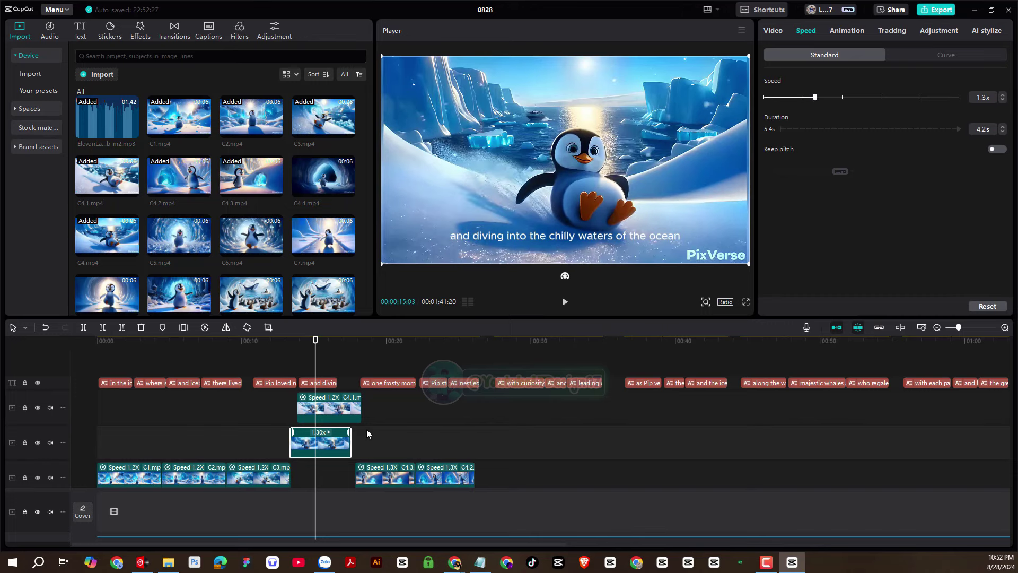
{"action": "scroll", "coordinate": [367, 434], "scroll_direction": "down", "scroll_amount": 2}
{"action": "left_click_drag", "start_coordinate": [321, 399], "coordinate": [323, 426]}
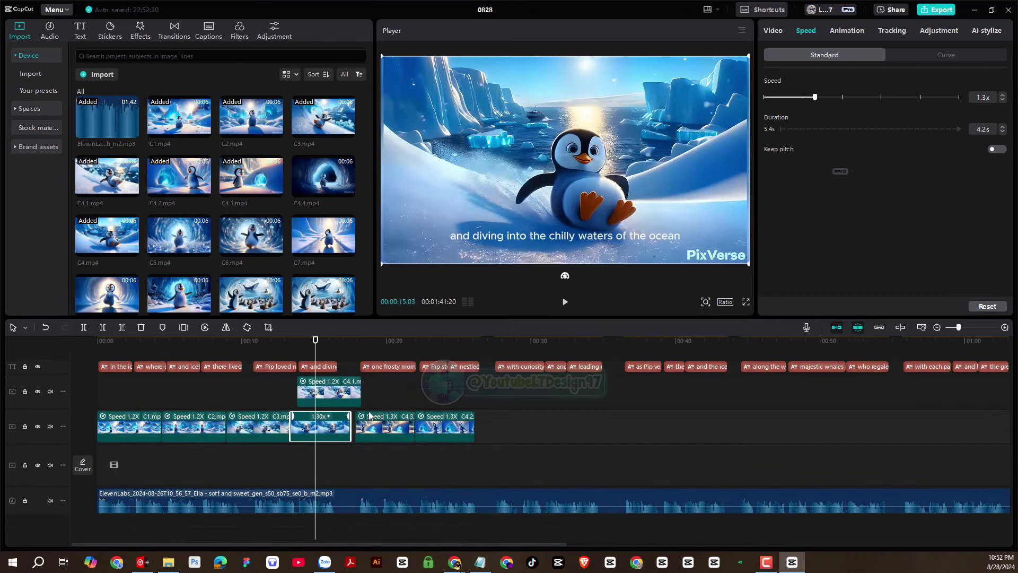
Shift C4.3.mp4 and C4.2.mp4 up against C4.mp4 and delete C4.1.mp4 from the upper track.
{"action": "left_click_drag", "start_coordinate": [470, 454], "coordinate": [384, 431]}
{"action": "left_click", "coordinate": [332, 402]}
{"action": "key", "text": "Delete"}
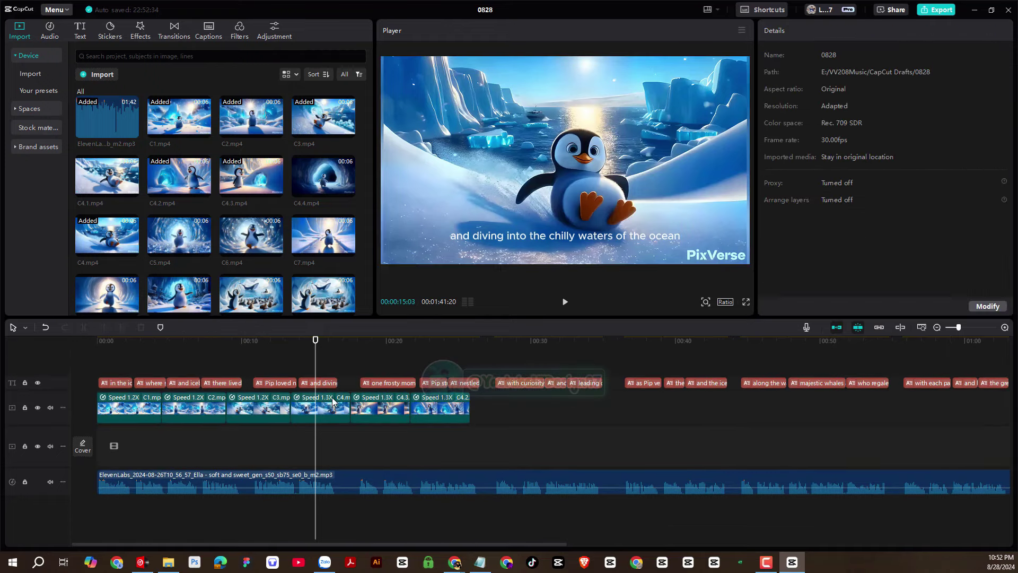
Review the sequence up to the "nestled beneath a towering glacier" caption and add C4.4.mp4 directly after C4.2.mp4.
{"action": "left_click_drag", "start_coordinate": [317, 342], "coordinate": [446, 360]}
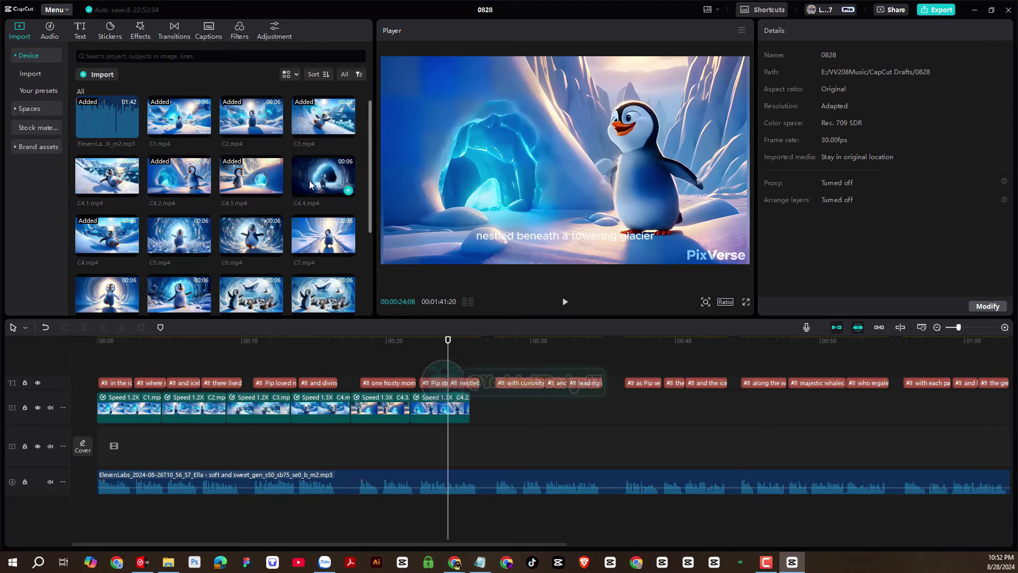
{"action": "left_click_drag", "start_coordinate": [309, 181], "coordinate": [490, 444]}
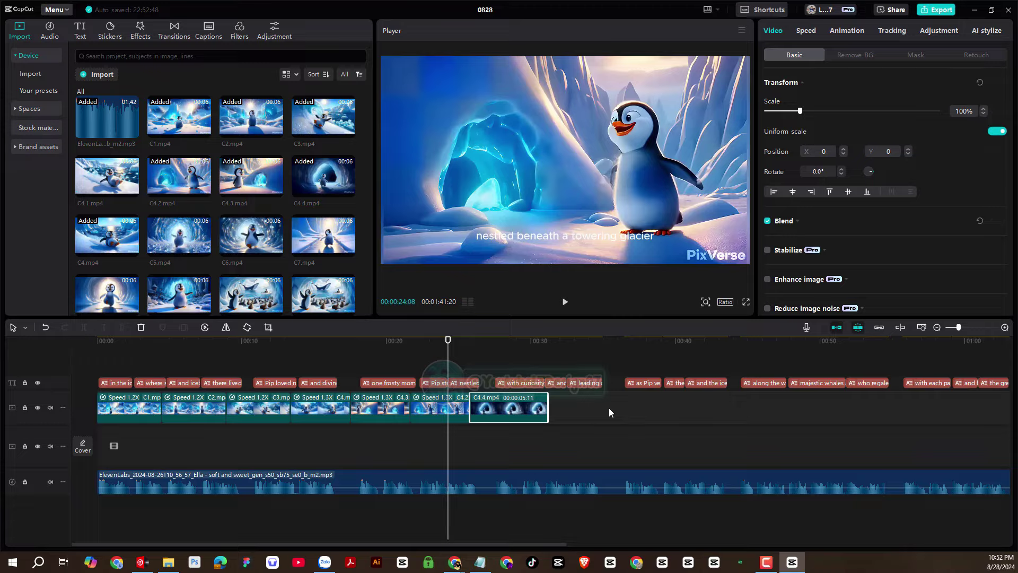
Check the Paragraph 4 text in the ChatGPT story against the CapCut captions up to "leading deep into the heart of the glacier".
{"action": "key", "text": "alt+Tab"}
{"action": "scroll", "coordinate": [494, 363], "scroll_direction": "down", "scroll_amount": 1}
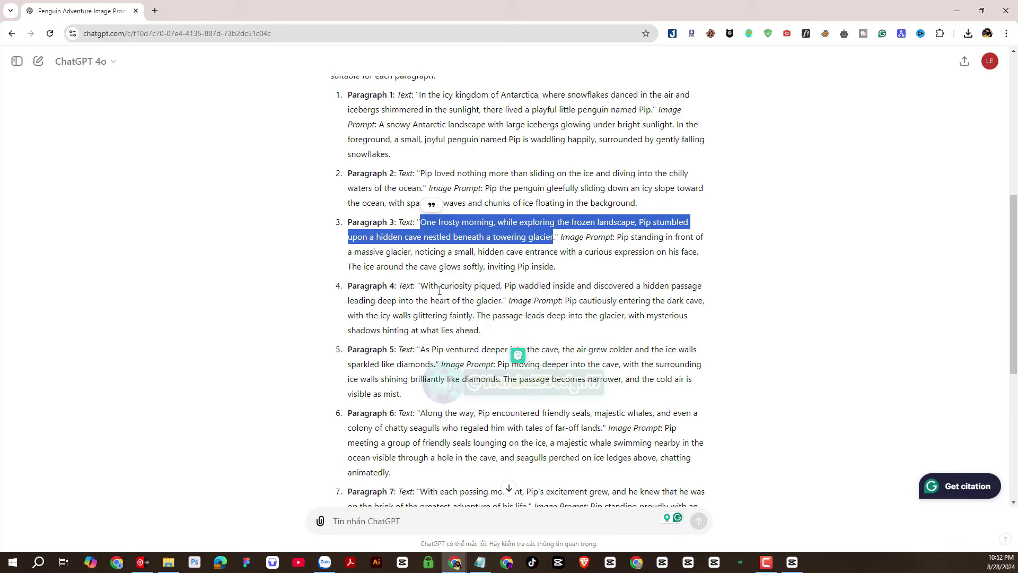
{"action": "left_click_drag", "start_coordinate": [422, 286], "coordinate": [481, 298]}
{"action": "key", "text": "alt+Tab"}
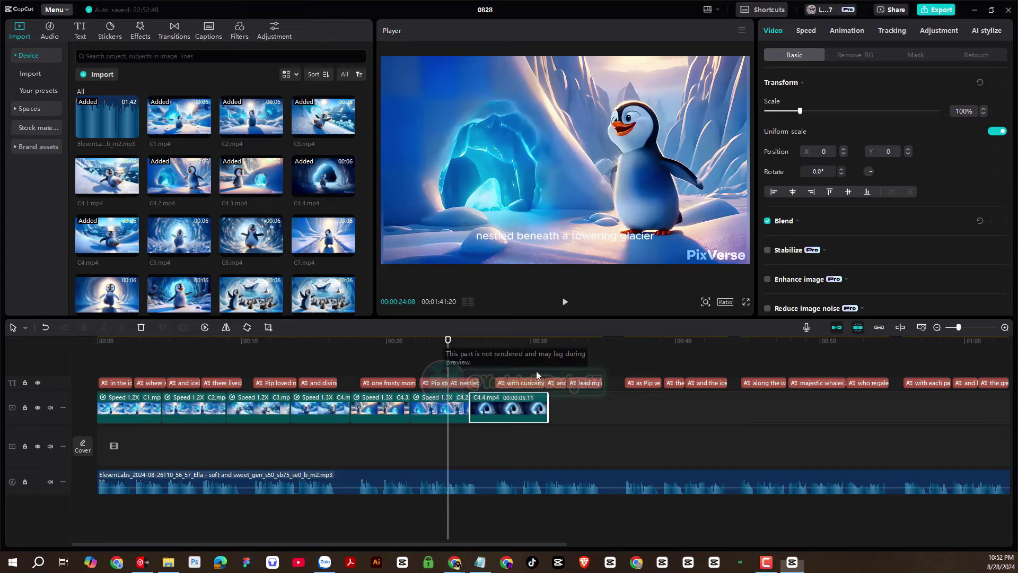
{"action": "left_click", "coordinate": [538, 356]}
{"action": "left_click_drag", "start_coordinate": [544, 356], "coordinate": [575, 356]}
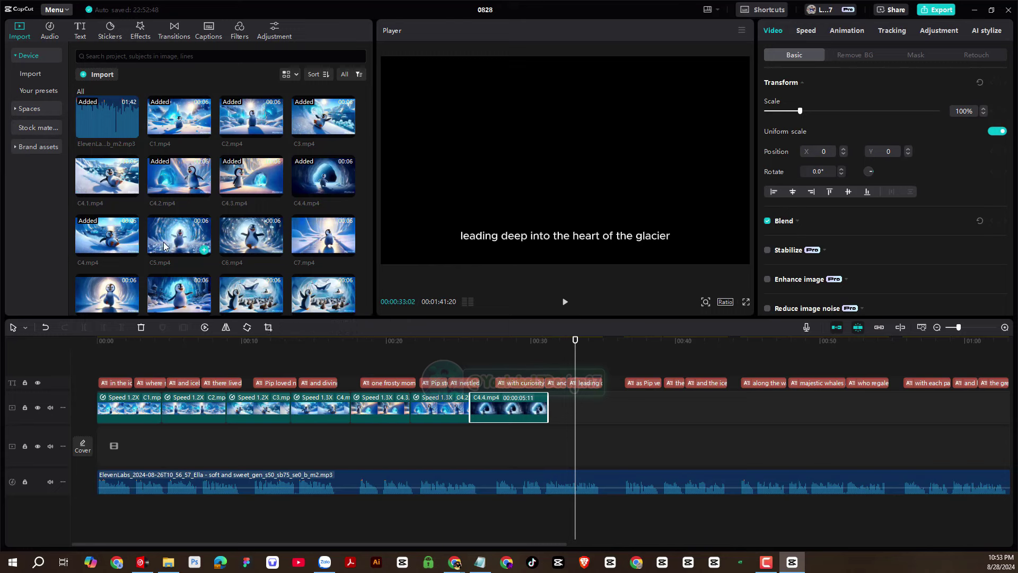
Add C5.mp4 to the timeline and position it directly after the end of C4.4.mp4.
{"action": "left_click_drag", "start_coordinate": [163, 245], "coordinate": [557, 407]}
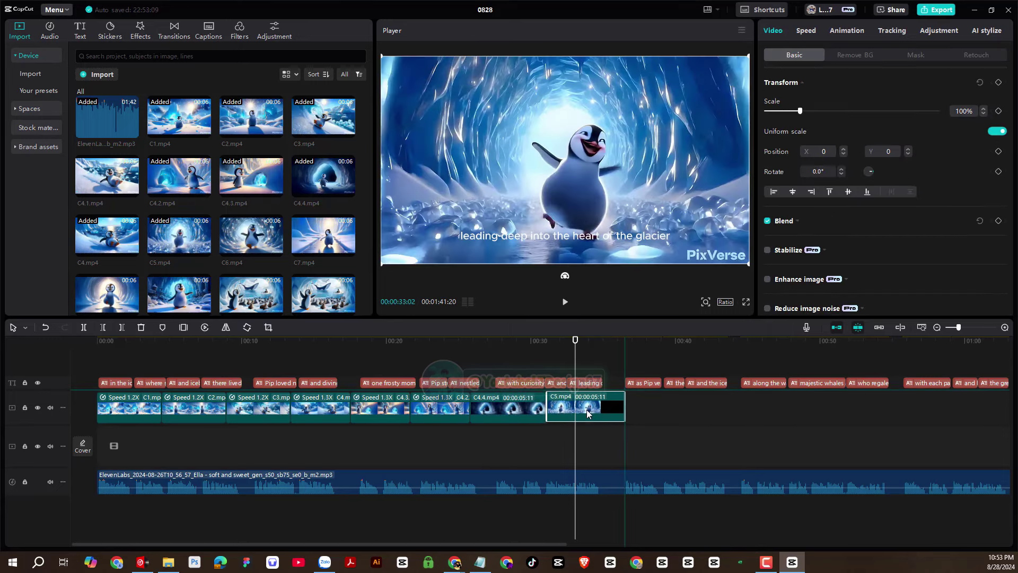
{"action": "left_click", "coordinate": [615, 441]}
{"action": "left_click", "coordinate": [586, 409]}
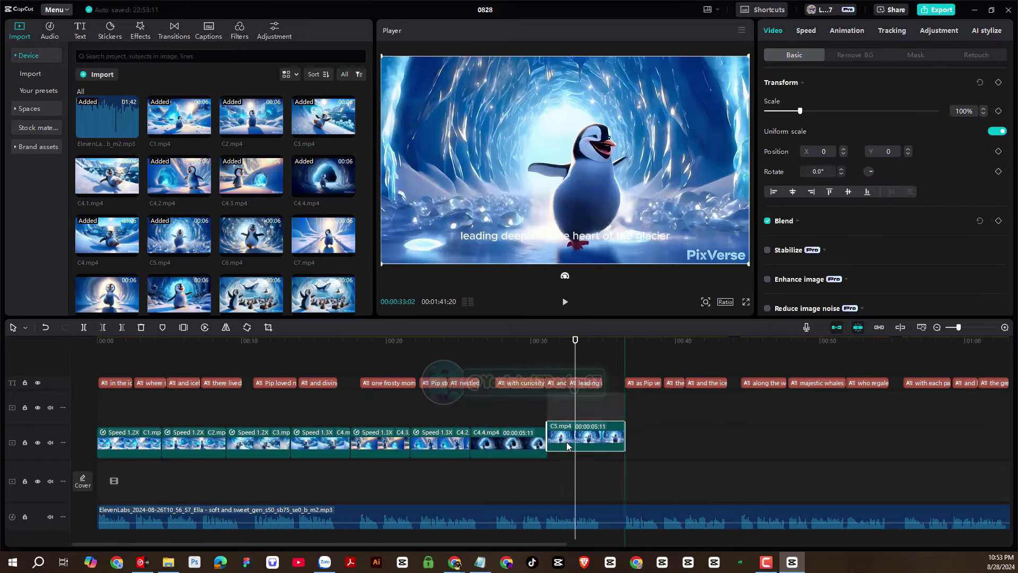
{"action": "left_click_drag", "start_coordinate": [579, 424], "coordinate": [577, 463]}
{"action": "left_click_drag", "start_coordinate": [573, 410], "coordinate": [603, 440]}
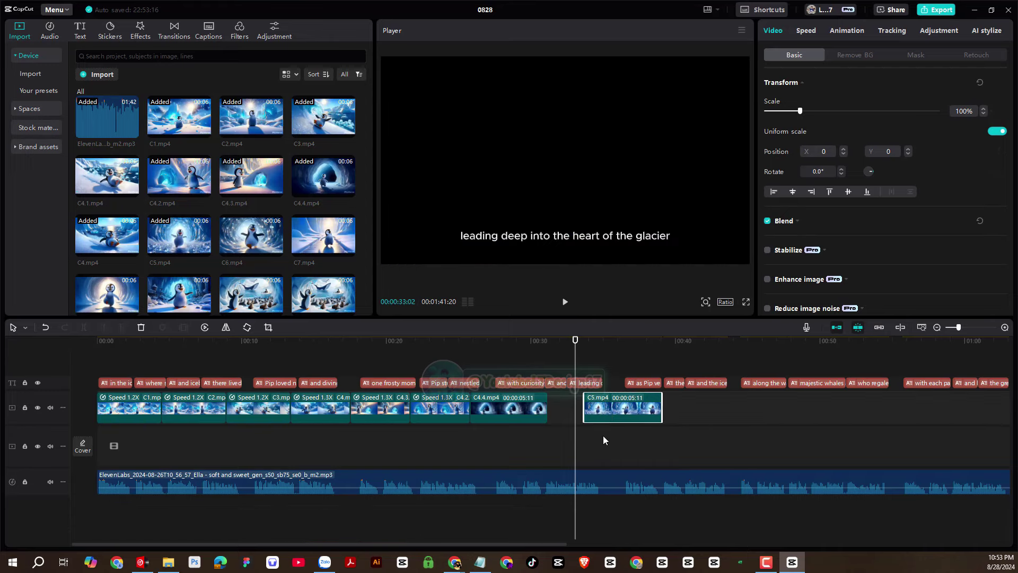
{"action": "left_click_drag", "start_coordinate": [579, 345], "coordinate": [547, 348]}
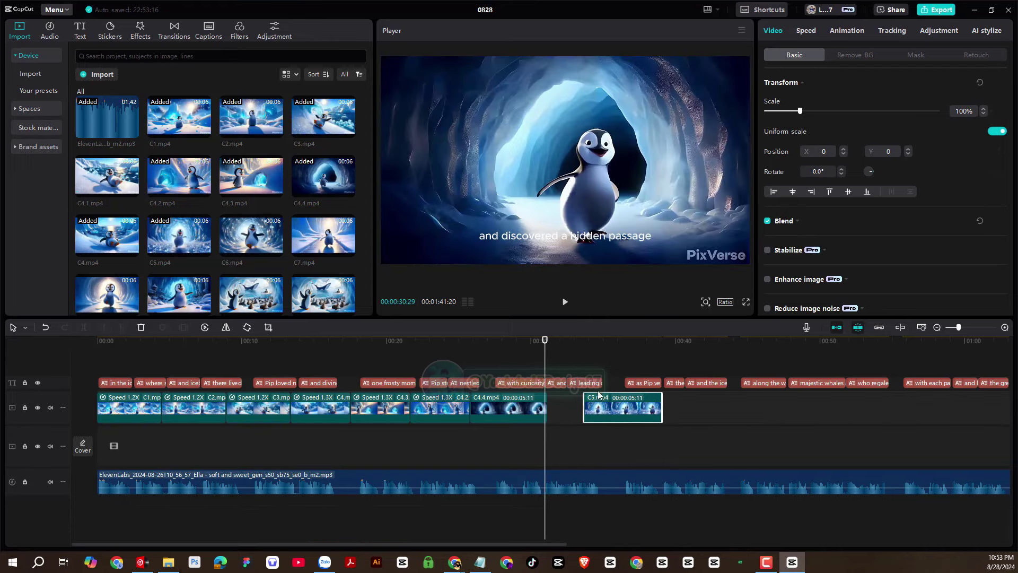
{"action": "left_click_drag", "start_coordinate": [596, 413], "coordinate": [570, 414]}
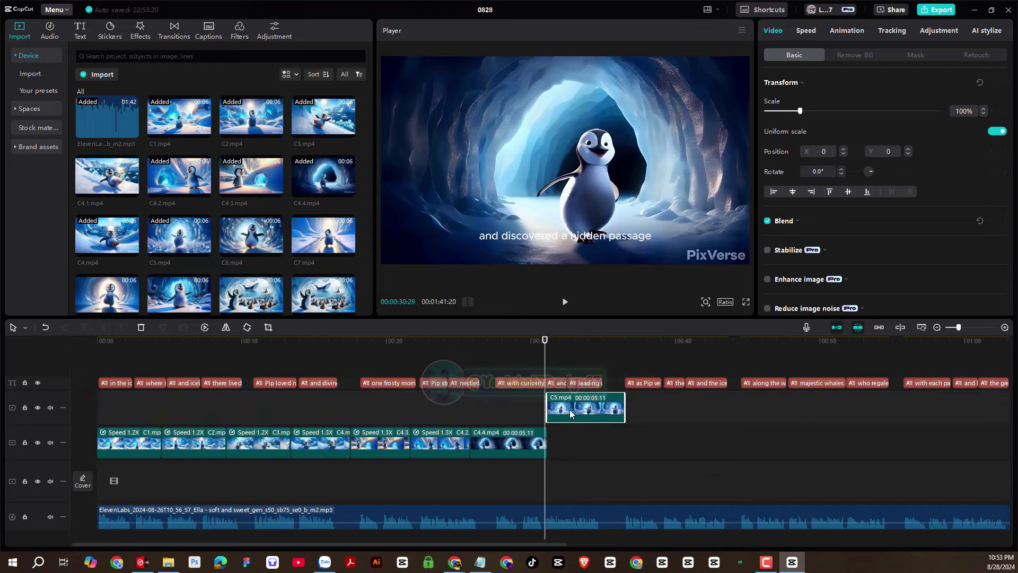
Set C4.4.mp4 and C5.mp4 together to 1.4x speed and shift C5.mp4 up against C4.4.mp4.
{"action": "left_click_drag", "start_coordinate": [958, 327], "coordinate": [963, 327]}
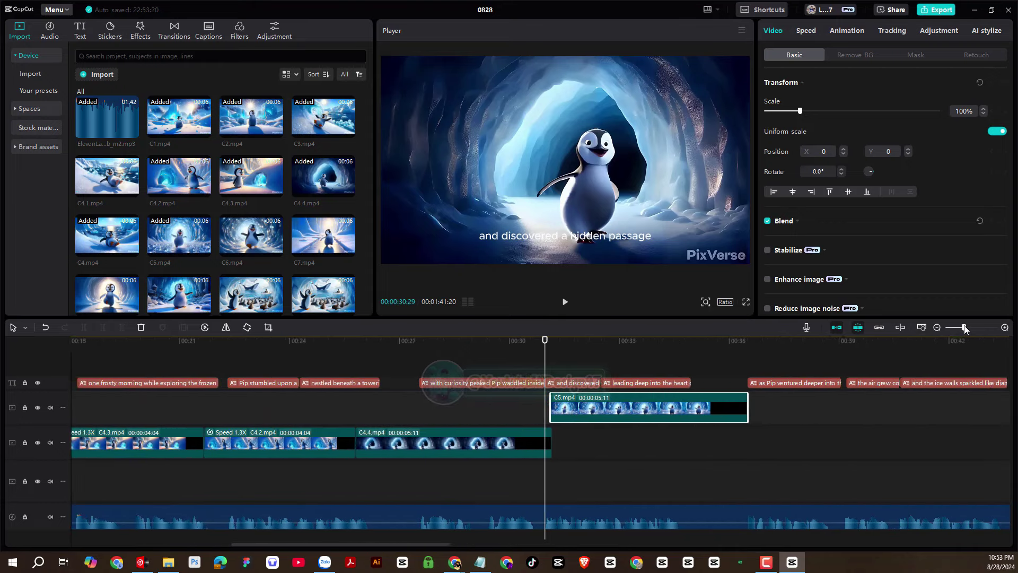
{"action": "left_click_drag", "start_coordinate": [557, 409], "coordinate": [501, 415]}
{"action": "left_click", "coordinate": [819, 31]}
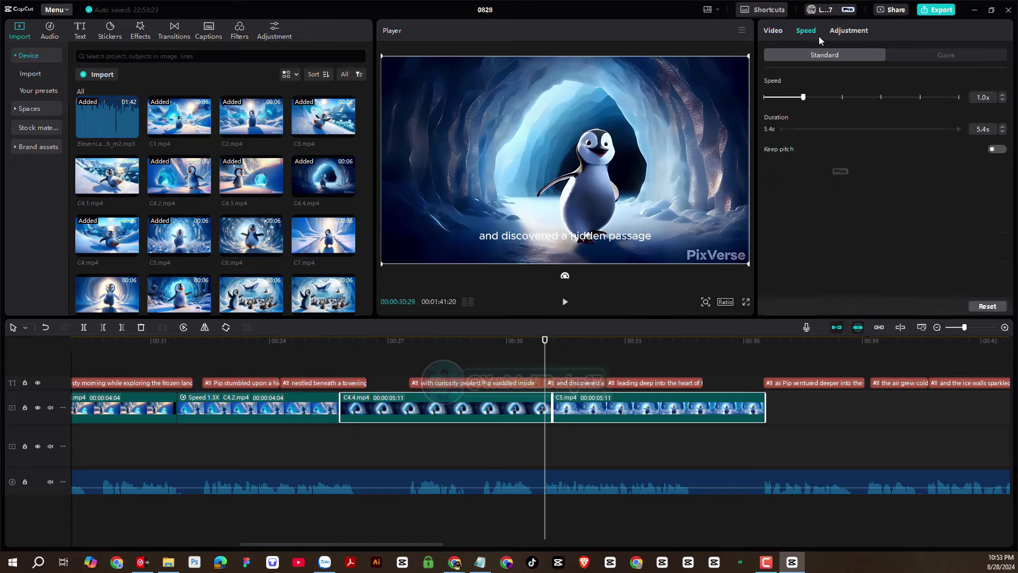
{"action": "left_click_drag", "start_coordinate": [819, 100], "coordinate": [819, 100]}
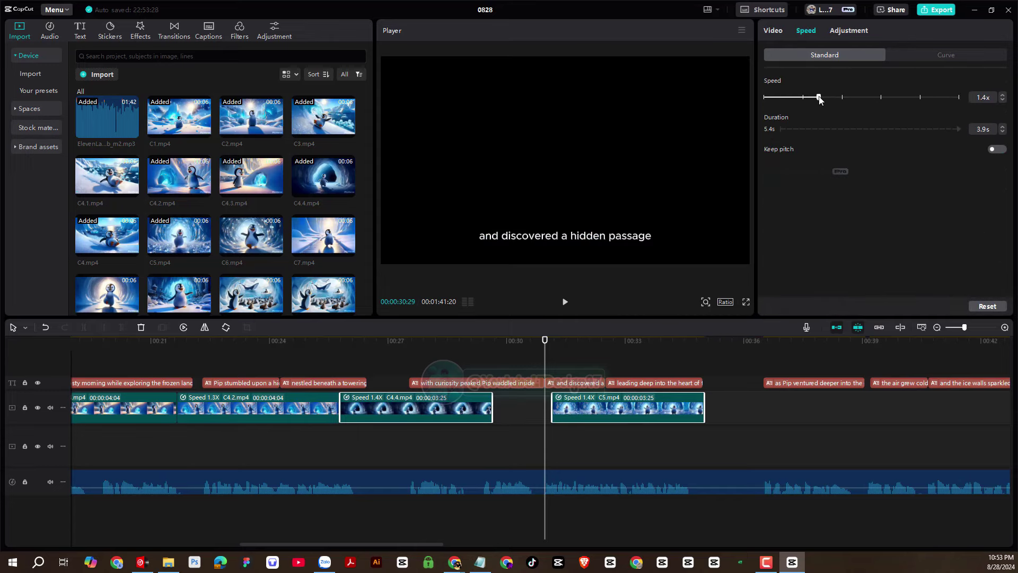
{"action": "left_click_drag", "start_coordinate": [638, 414], "coordinate": [567, 415]}
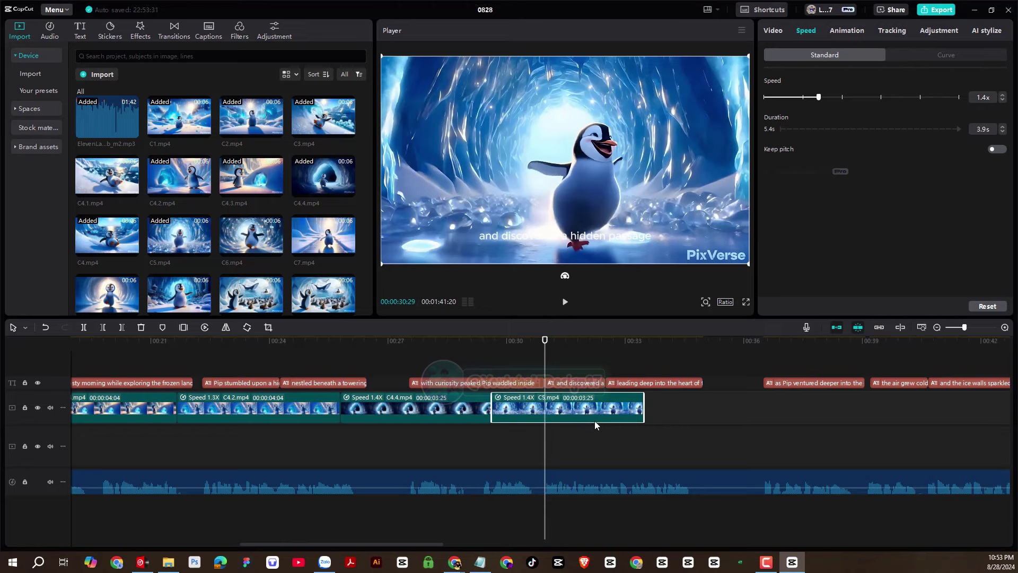
Compare the Paragraph 4 text in ChatGPT with the CapCut timeline through the "leading deep into the heart of the glacier" caption.
{"action": "key", "text": "alt+Tab"}
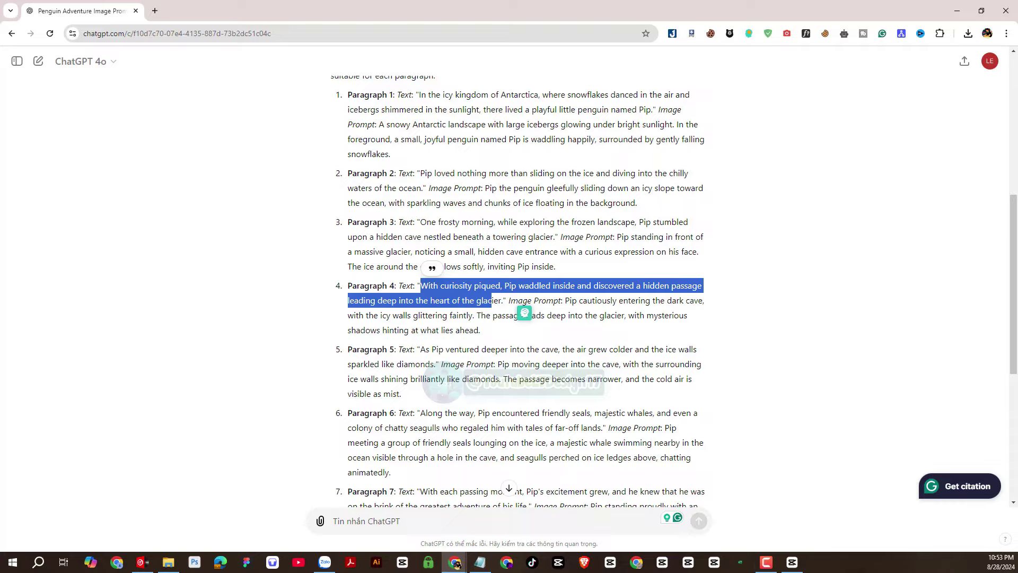
{"action": "key", "text": "alt+Tab"}
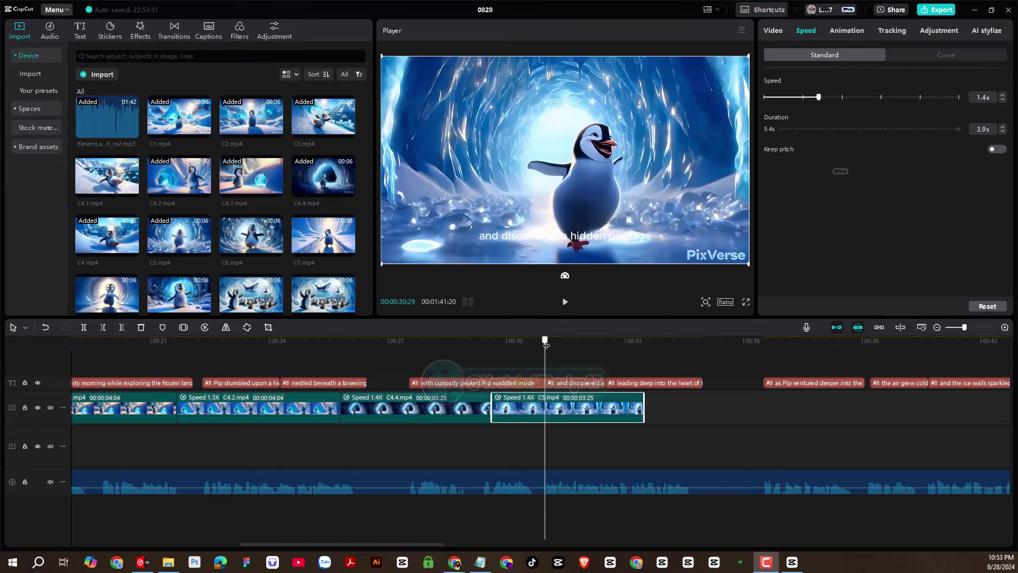
{"action": "left_click_drag", "start_coordinate": [546, 345], "coordinate": [684, 362]}
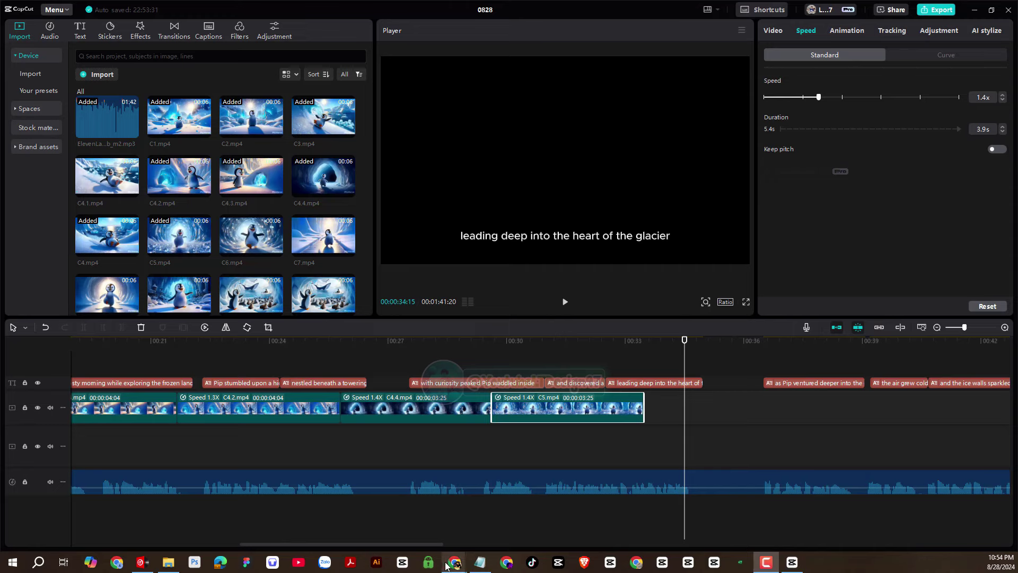
{"action": "mouse_move", "coordinate": [455, 562]}
{"action": "left_click", "coordinate": [434, 510]}
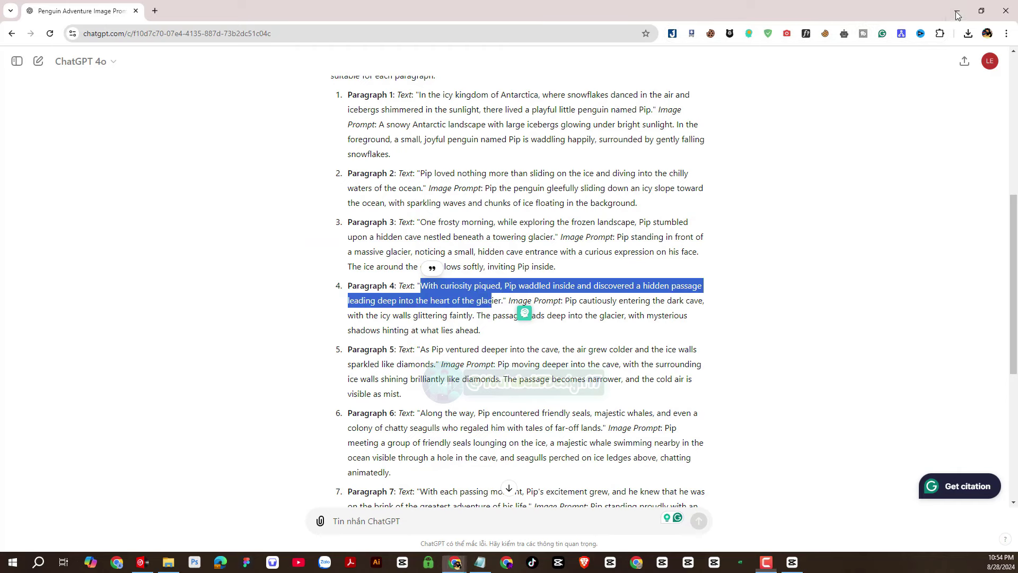
{"action": "key", "text": "alt+Tab"}
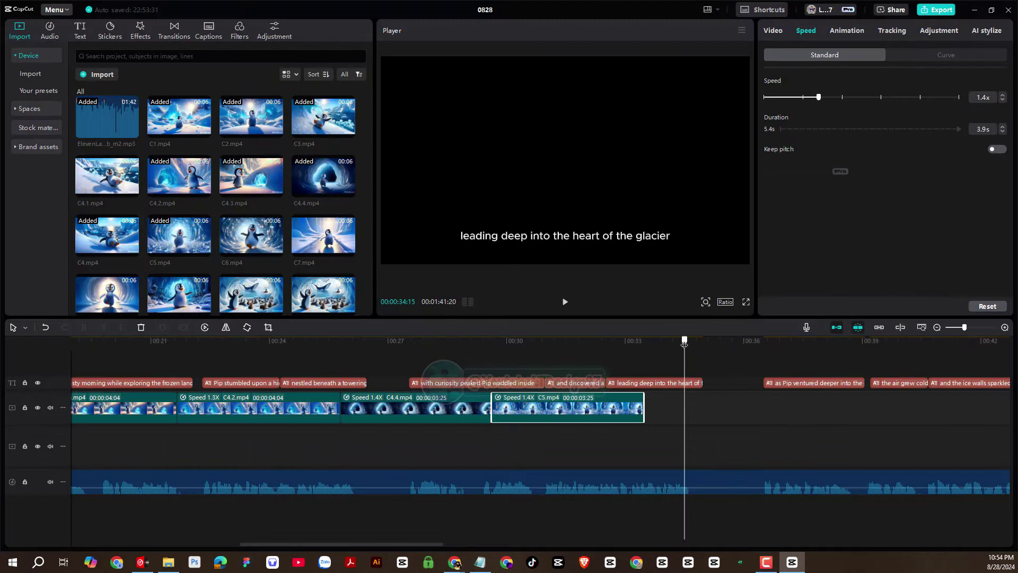
Add C6.mp4 directly after C5.mp4 in the clip sequence, followed by C7.mp4.
{"action": "left_click_drag", "start_coordinate": [684, 342], "coordinate": [642, 356]}
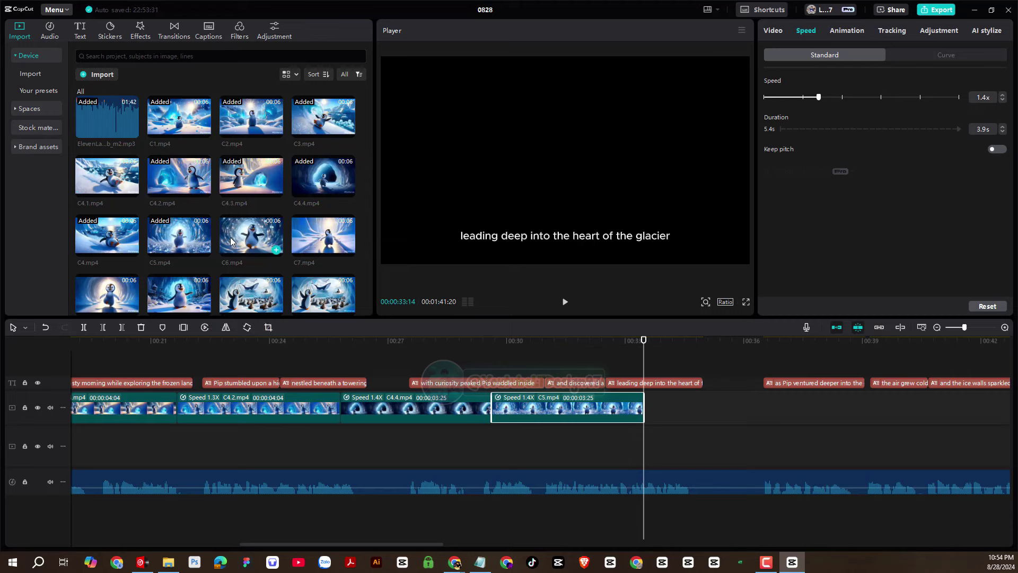
{"action": "left_click", "coordinate": [589, 350]}
{"action": "left_click_drag", "start_coordinate": [590, 347], "coordinate": [644, 405]}
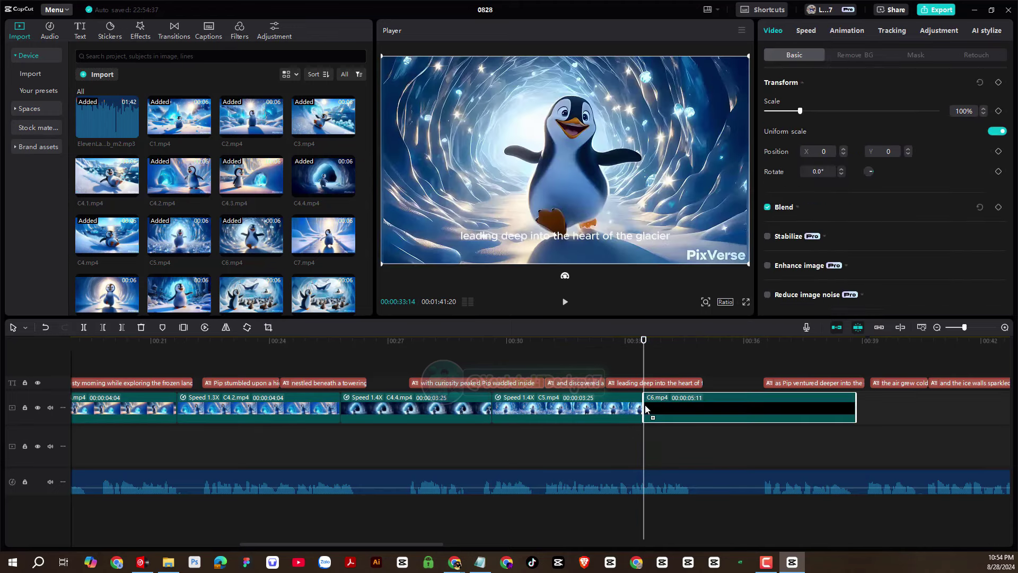
{"action": "left_click_drag", "start_coordinate": [964, 327], "coordinate": [960, 327]}
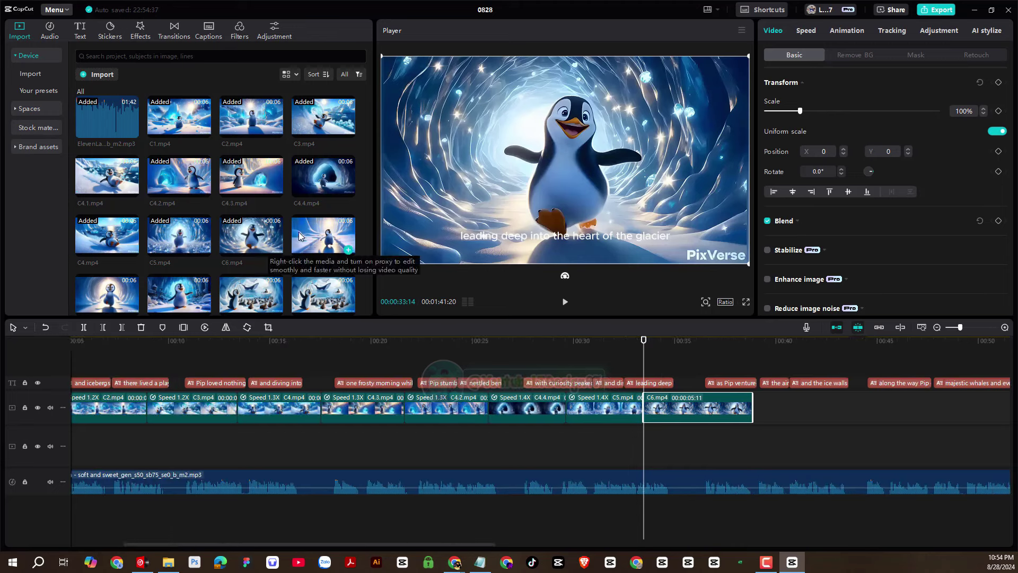
{"action": "left_click_drag", "start_coordinate": [300, 236], "coordinate": [763, 402]}
Append C8.mp4 and C9.mp4 to the clip sequence directly after C7.mp4.
{"action": "left_click_drag", "start_coordinate": [443, 542], "coordinate": [532, 532]}
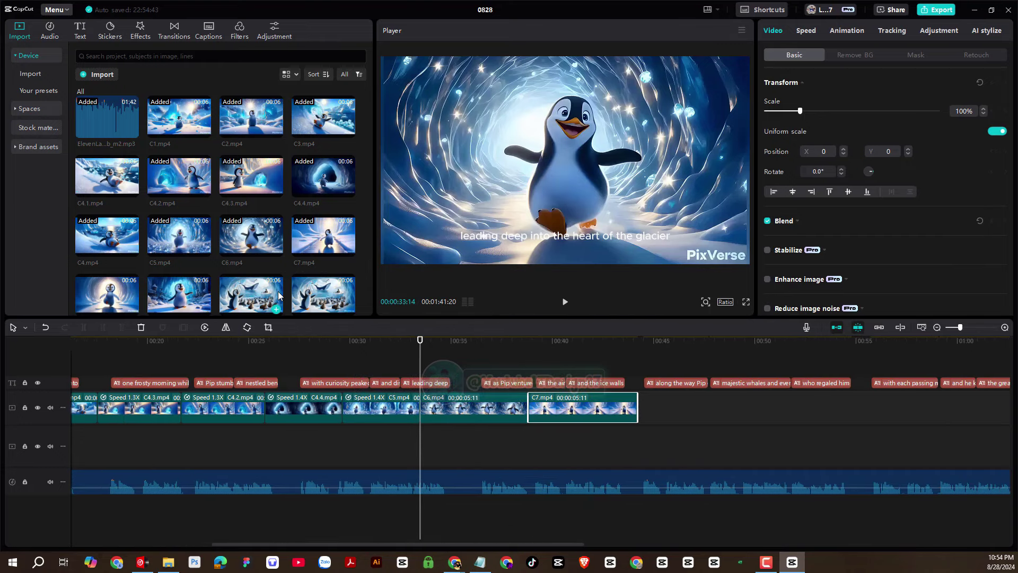
{"action": "scroll", "coordinate": [232, 291], "scroll_direction": "down", "scroll_amount": 1}
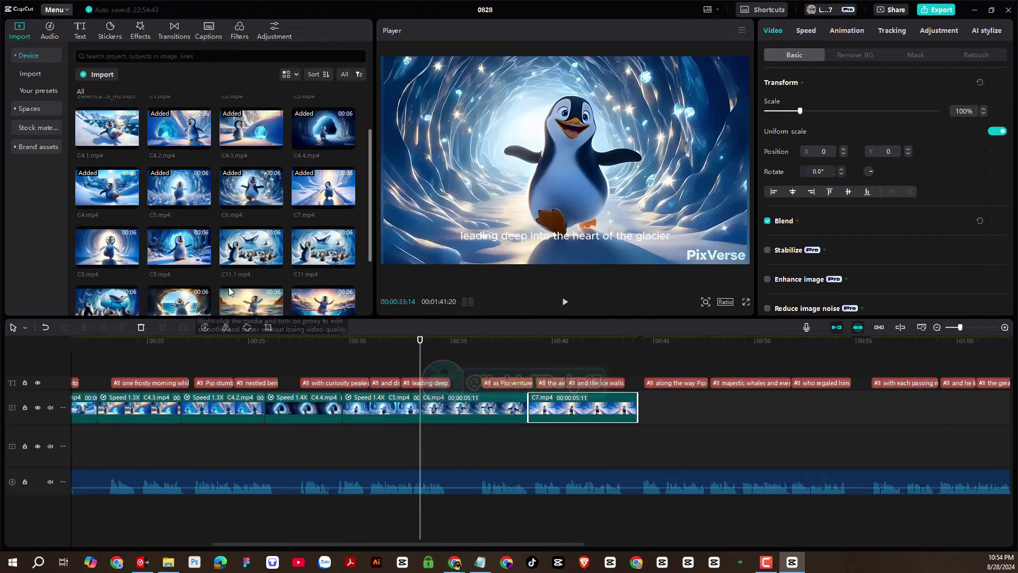
{"action": "left_click_drag", "start_coordinate": [92, 251], "coordinate": [649, 406]}
{"action": "left_click_drag", "start_coordinate": [178, 257], "coordinate": [749, 412]}
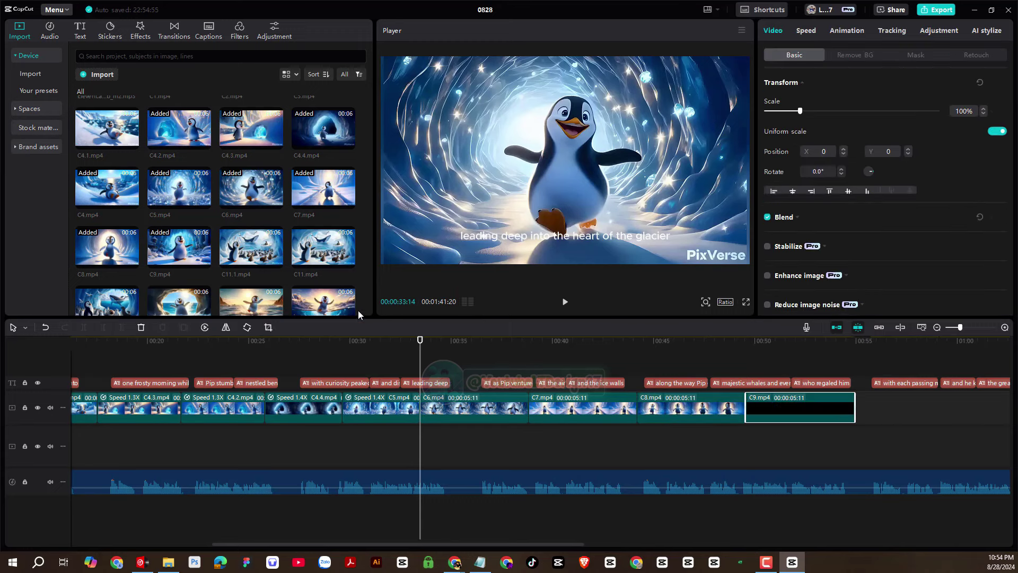
Append C11.1.mp4 and C12.mp4 to the clip sequence directly after C9.mp4.
{"action": "scroll", "coordinate": [305, 285], "scroll_direction": "down", "scroll_amount": 1}
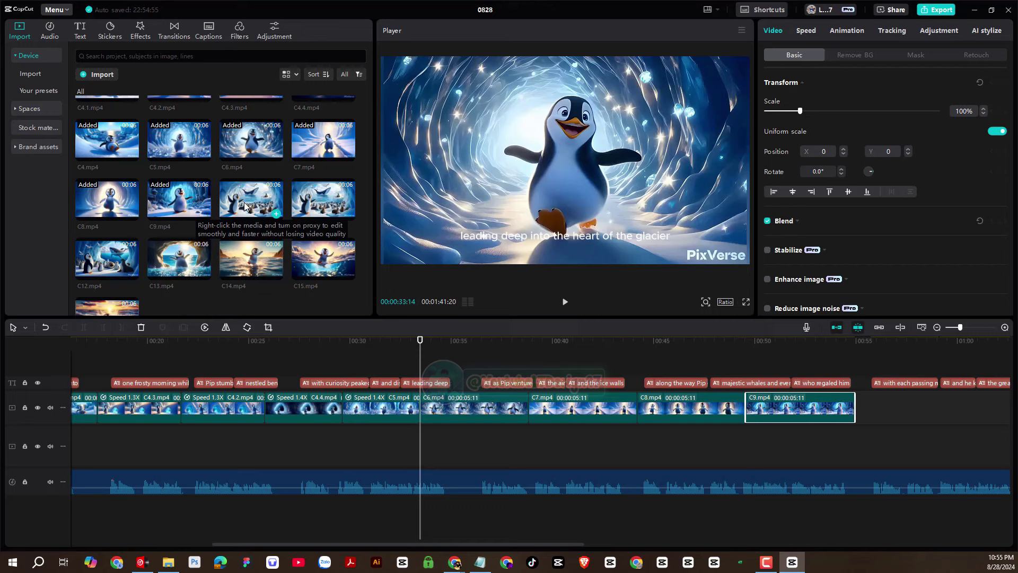
{"action": "left_click_drag", "start_coordinate": [244, 205], "coordinate": [858, 407]}
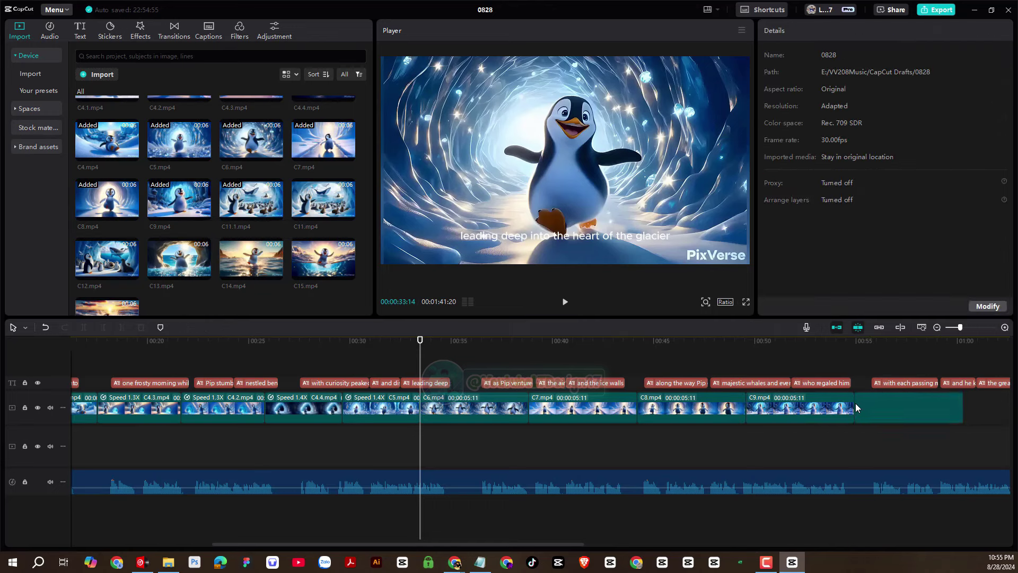
{"action": "left_click_drag", "start_coordinate": [335, 543], "coordinate": [393, 542]}
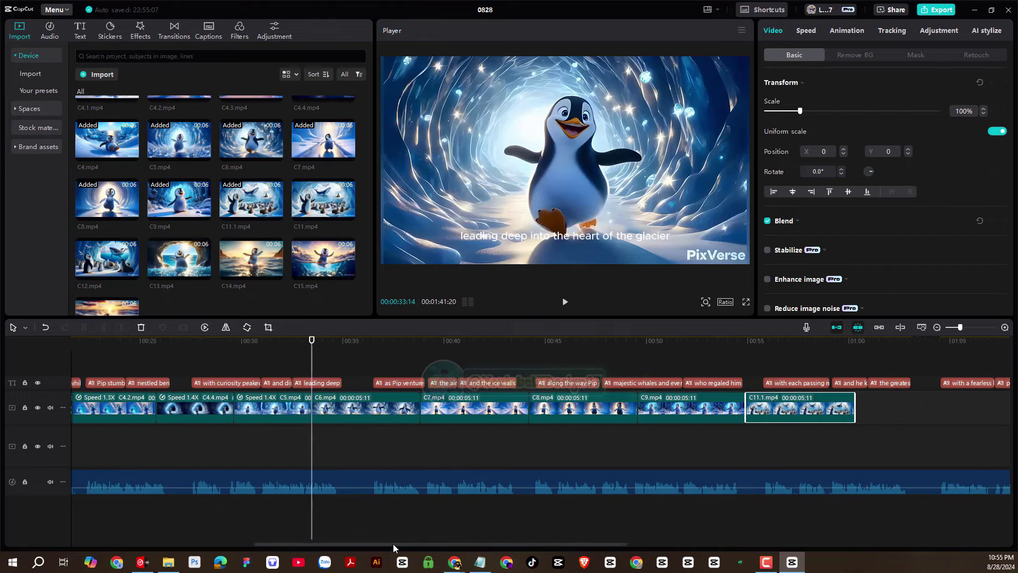
{"action": "left_click_drag", "start_coordinate": [129, 270], "coordinate": [814, 408]}
Append C13.mp4 and C14.mp4 to the clip sequence directly after C12.mp4.
{"action": "left_click_drag", "start_coordinate": [402, 542], "coordinate": [606, 541]}
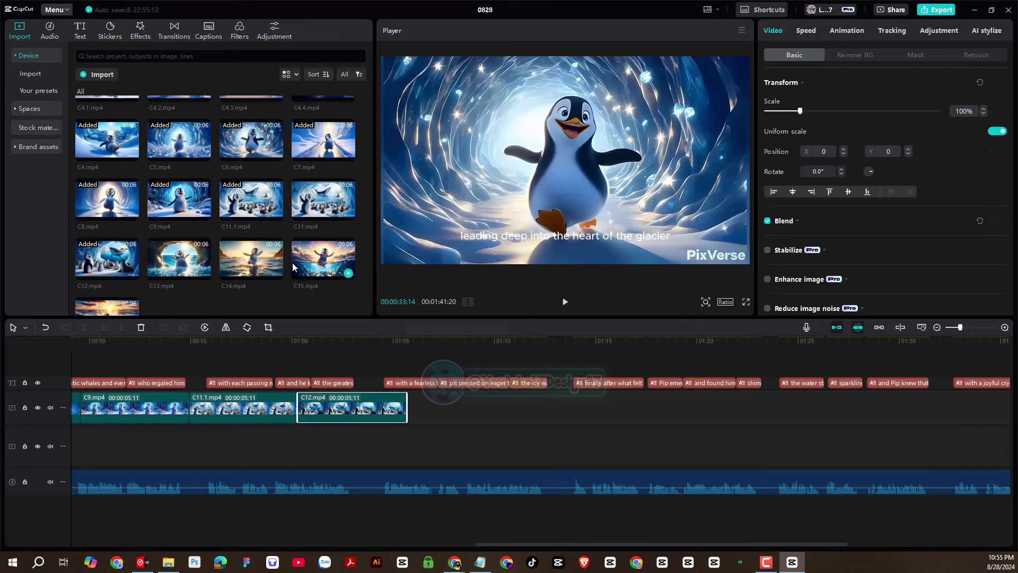
{"action": "left_click_drag", "start_coordinate": [192, 262], "coordinate": [408, 404]}
{"action": "scroll", "coordinate": [284, 259], "scroll_direction": "down", "scroll_amount": 1}
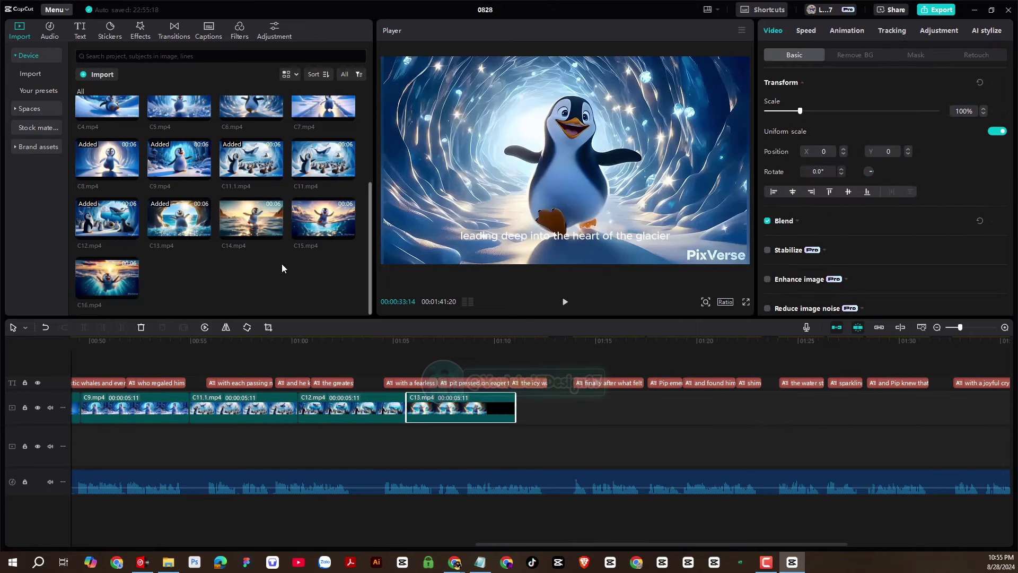
{"action": "mouse_move", "coordinate": [253, 226]}
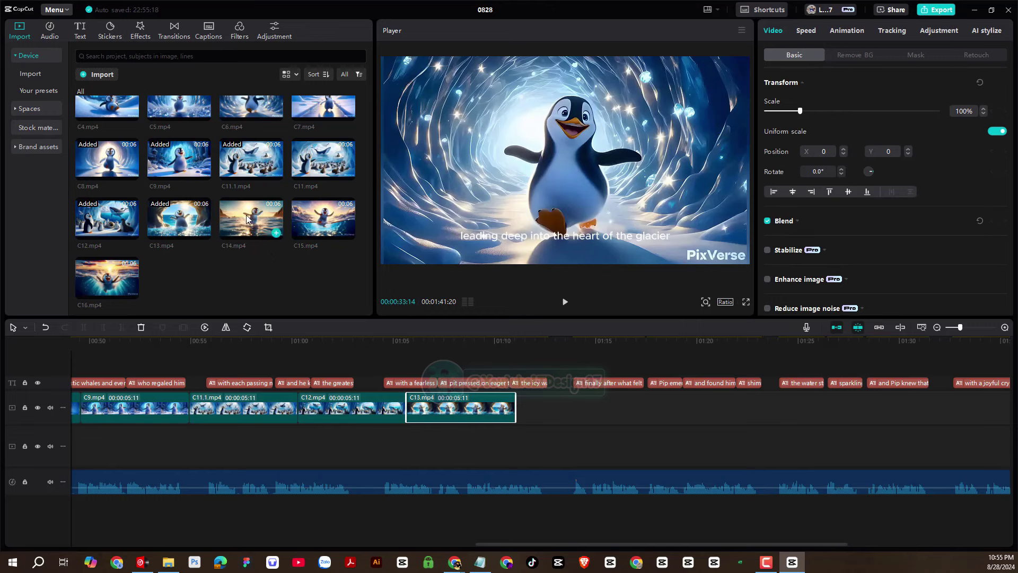
{"action": "left_click_drag", "start_coordinate": [246, 219], "coordinate": [517, 406]}
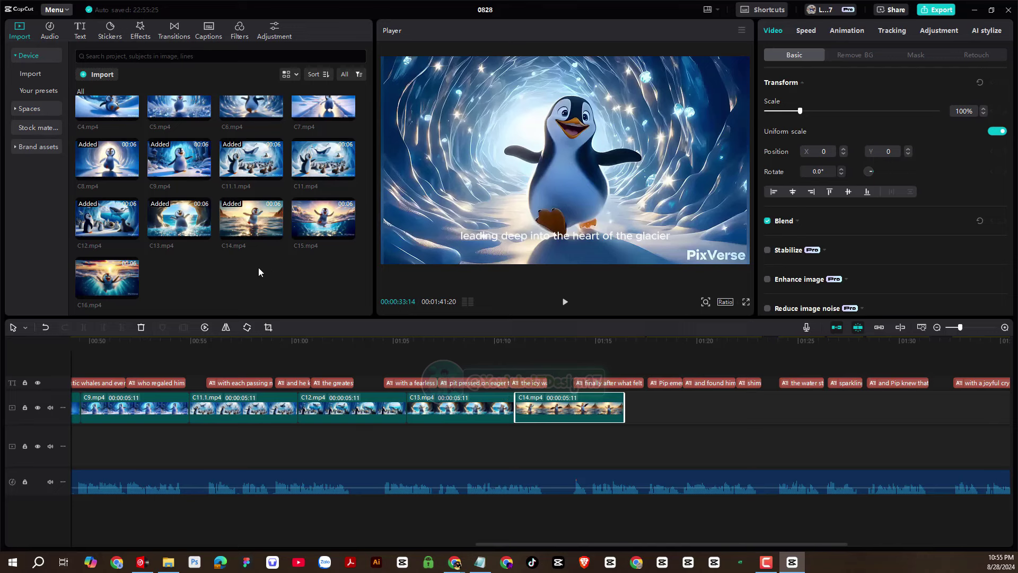
Move C11.1.mp4 through C14.mp4 aside, insert a second C9.mp4 after the first, and shift the moved clips up against it.
{"action": "scroll", "coordinate": [258, 272], "scroll_direction": "up", "scroll_amount": 5}
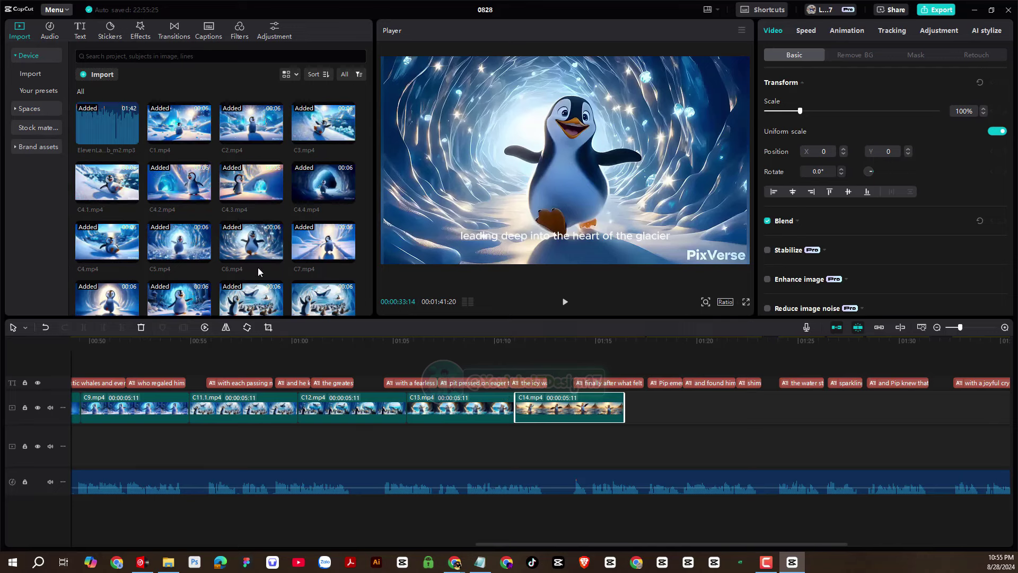
{"action": "scroll", "coordinate": [258, 267], "scroll_direction": "down", "scroll_amount": 1}
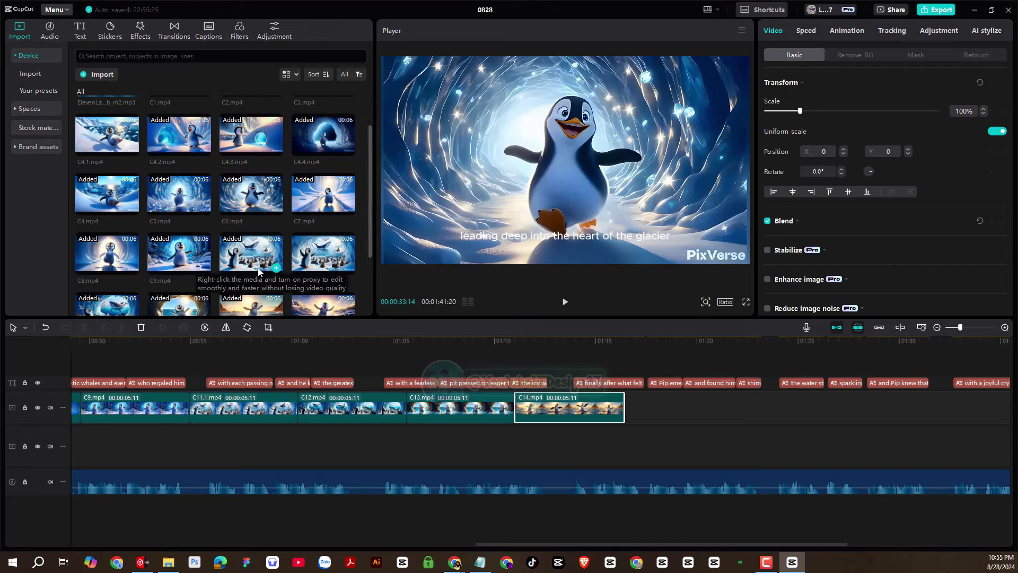
{"action": "left_click_drag", "start_coordinate": [602, 442], "coordinate": [412, 417]}
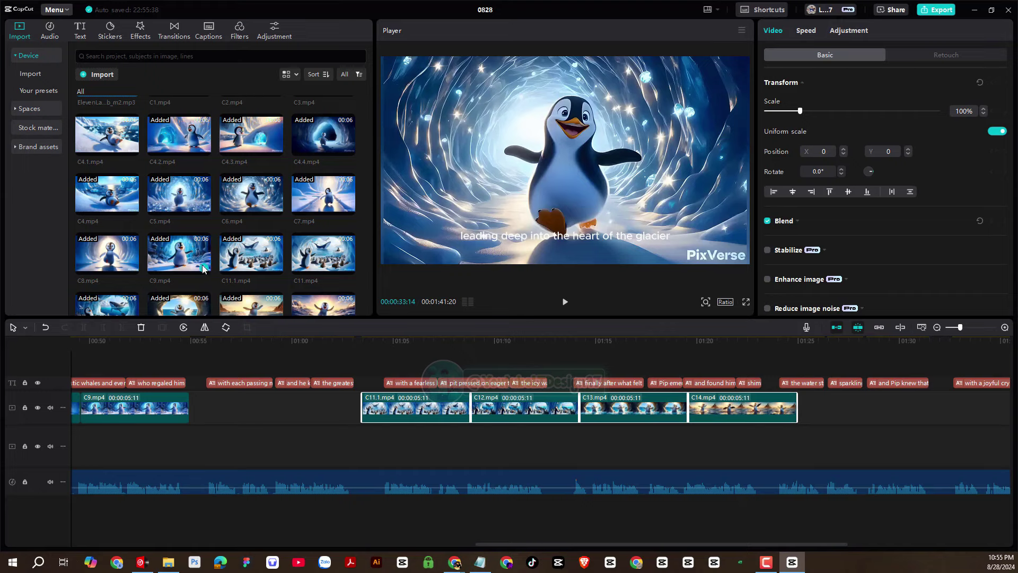
{"action": "left_click_drag", "start_coordinate": [204, 269], "coordinate": [194, 408]}
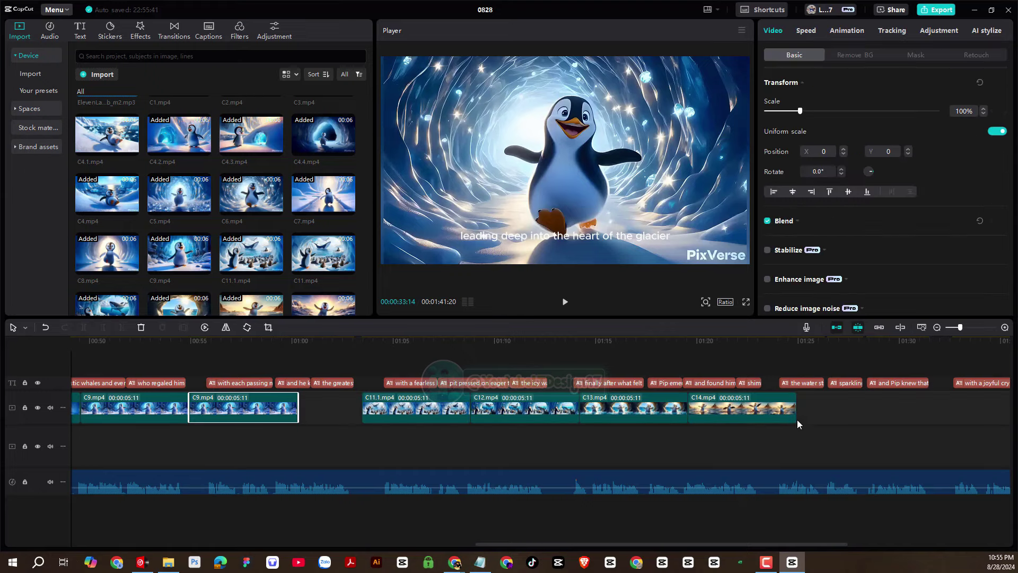
{"action": "left_click_drag", "start_coordinate": [798, 424], "coordinate": [354, 412]}
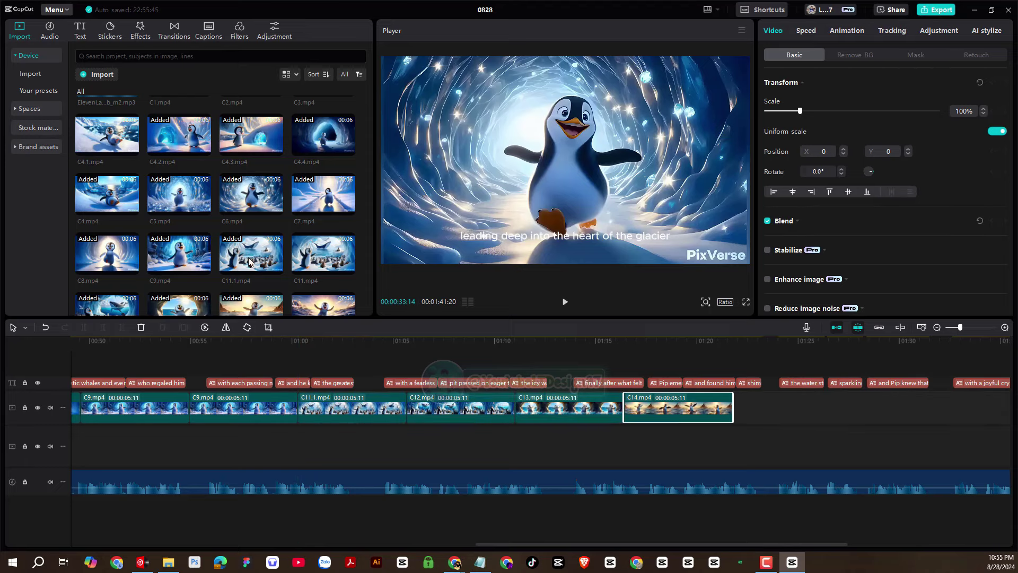
Append C15.mp4 and C16.mp4 to the clip sequence directly after C14.mp4.
{"action": "scroll", "coordinate": [251, 261], "scroll_direction": "down", "scroll_amount": 2}
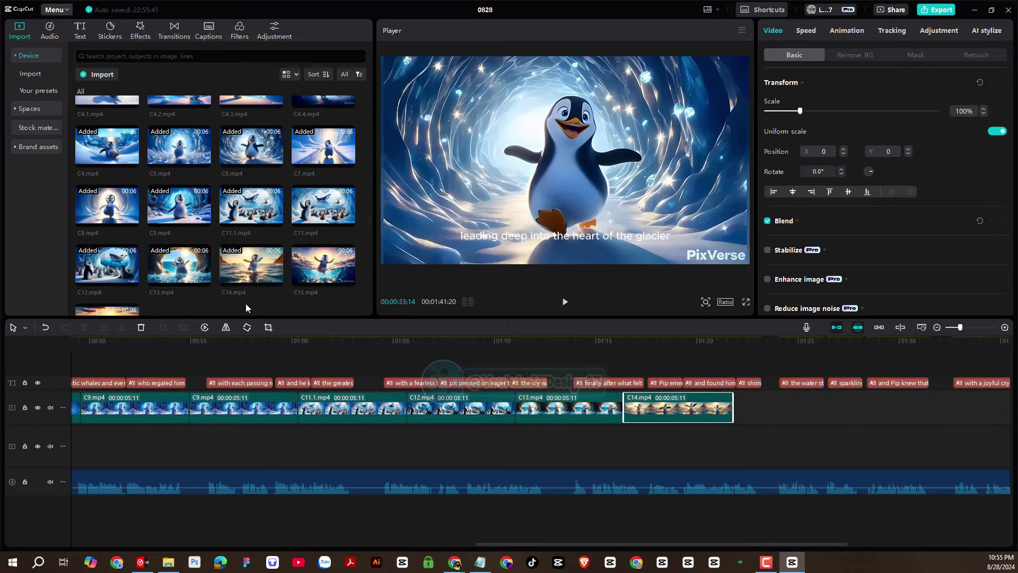
{"action": "scroll", "coordinate": [318, 270], "scroll_direction": "down", "scroll_amount": 2}
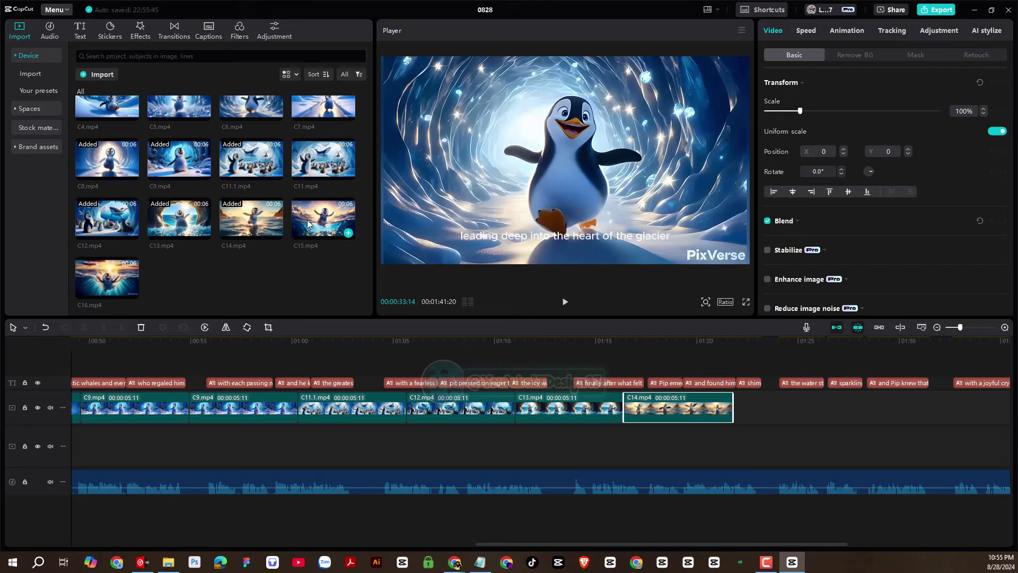
{"action": "left_click_drag", "start_coordinate": [309, 224], "coordinate": [731, 404]}
{"action": "left_click_drag", "start_coordinate": [130, 289], "coordinate": [843, 406]}
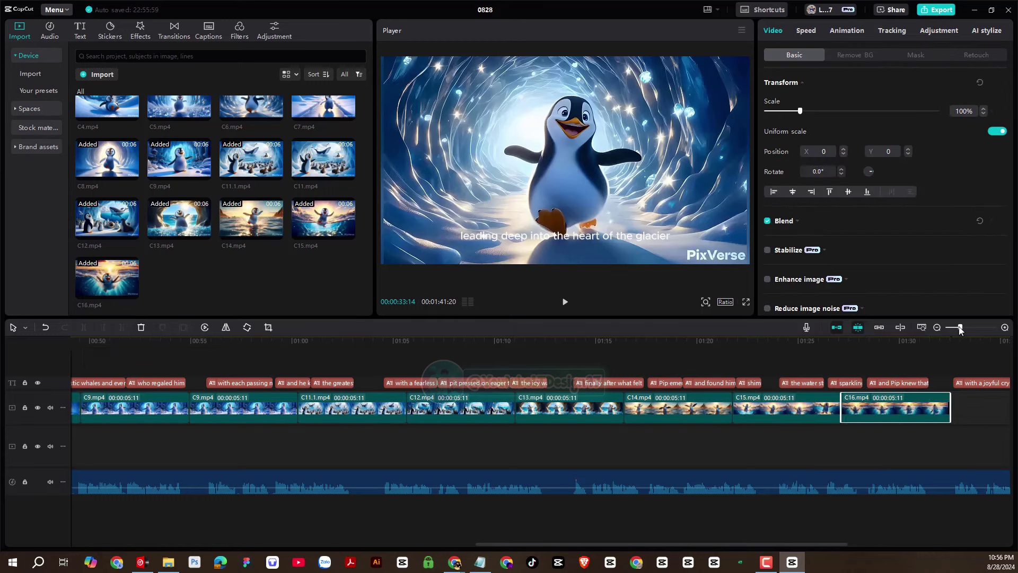
Scrub through the sequence between C7.mp4 and C14.mp4 to compare the clips with their captions and the voice-over.
{"action": "left_click_drag", "start_coordinate": [960, 327], "coordinate": [954, 327]}
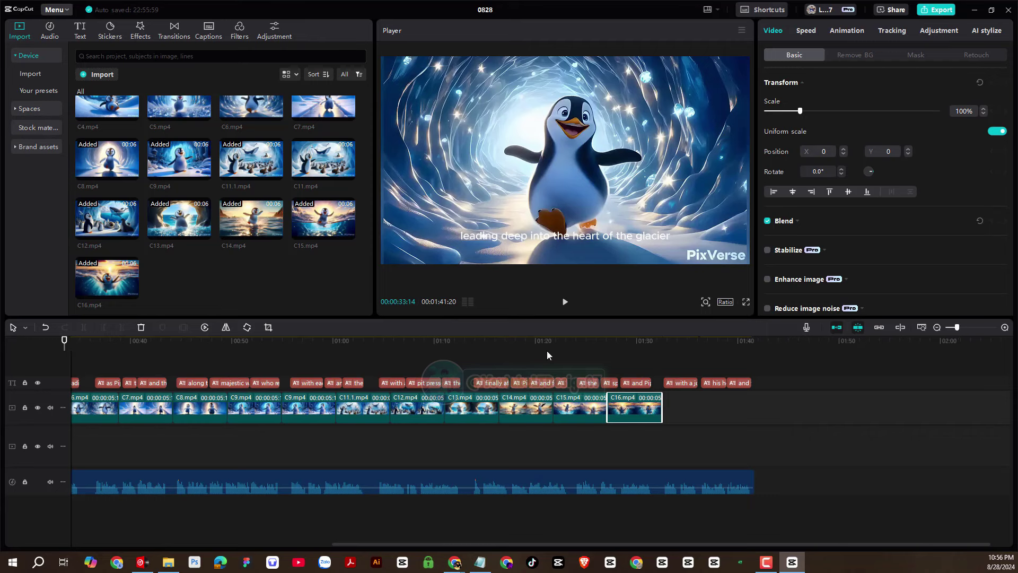
{"action": "left_click_drag", "start_coordinate": [477, 344], "coordinate": [517, 366]}
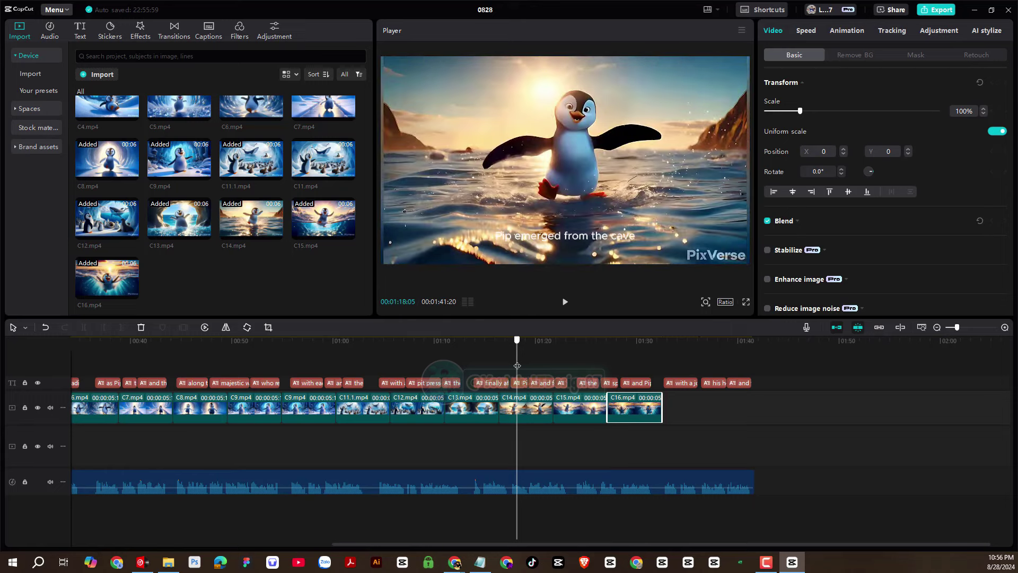
{"action": "scroll", "coordinate": [269, 253], "scroll_direction": "up", "scroll_amount": 3}
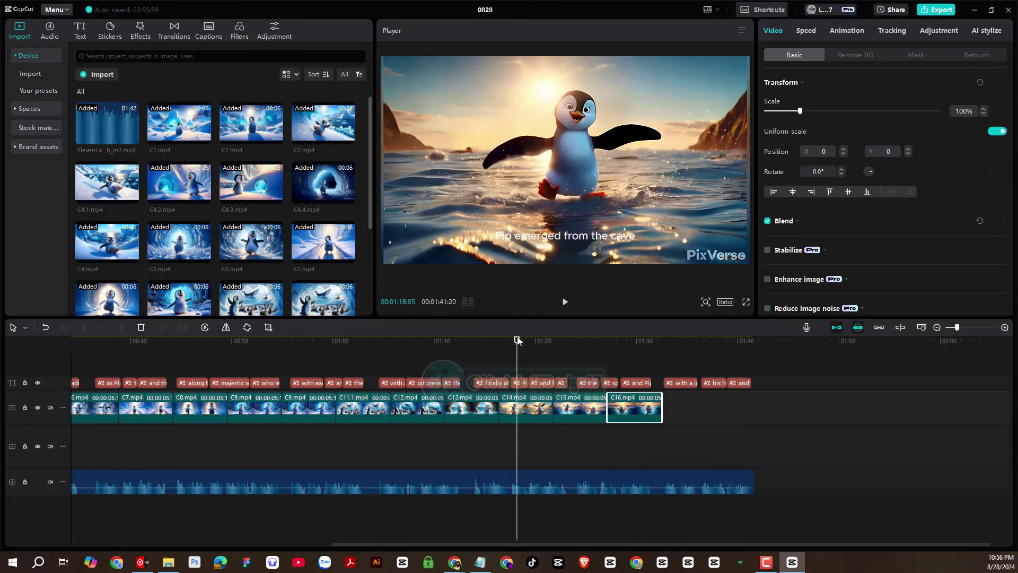
{"action": "left_click_drag", "start_coordinate": [517, 339], "coordinate": [494, 362]}
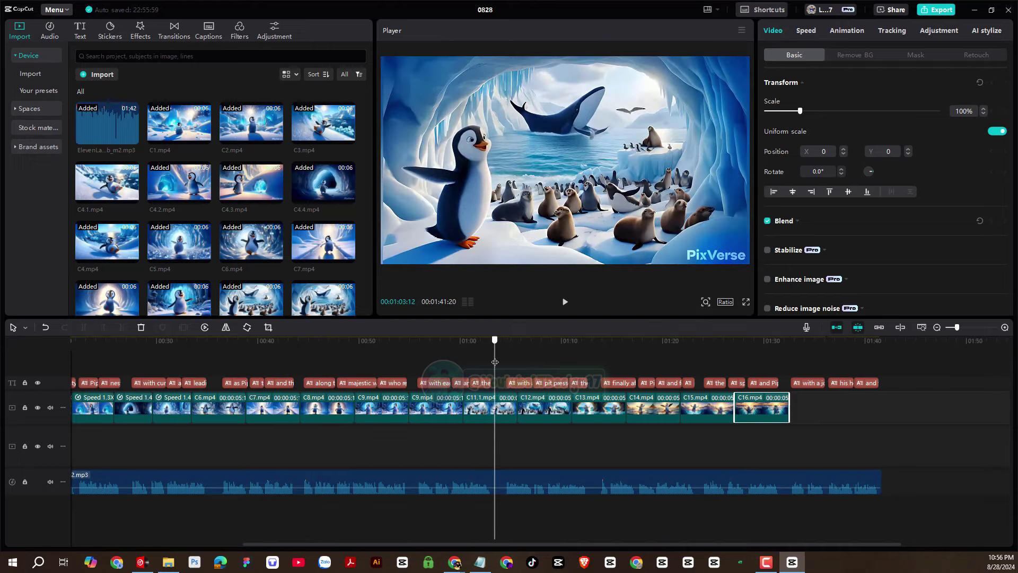
{"action": "left_click", "coordinate": [417, 364]}
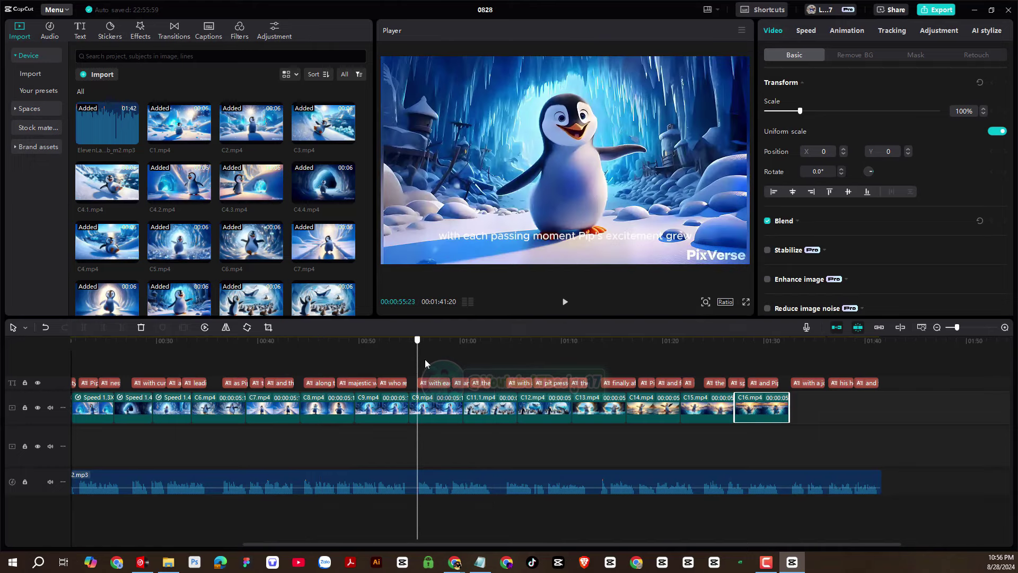
{"action": "left_click", "coordinate": [577, 367]}
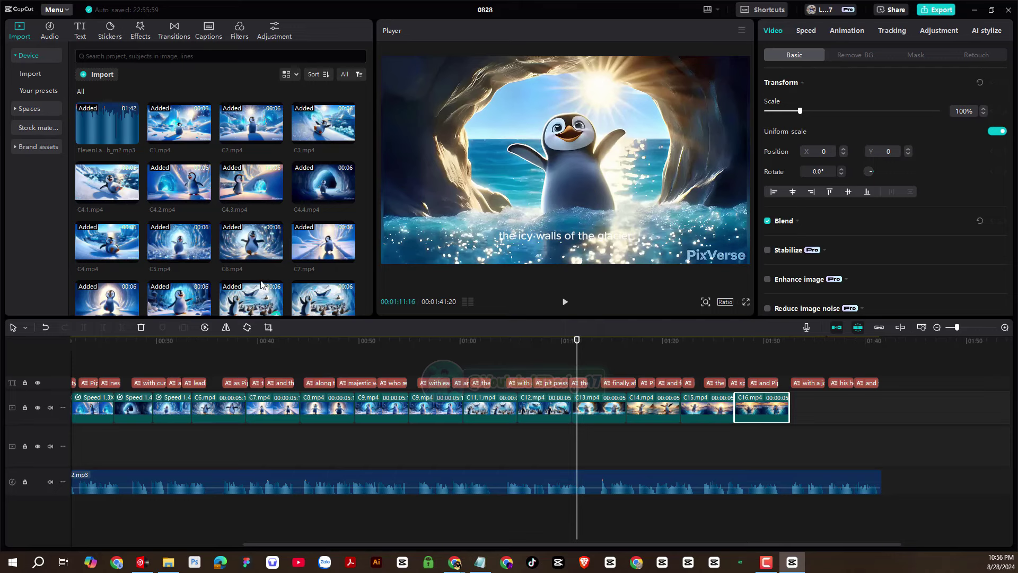
{"action": "scroll", "coordinate": [263, 287], "scroll_direction": "down", "scroll_amount": 1}
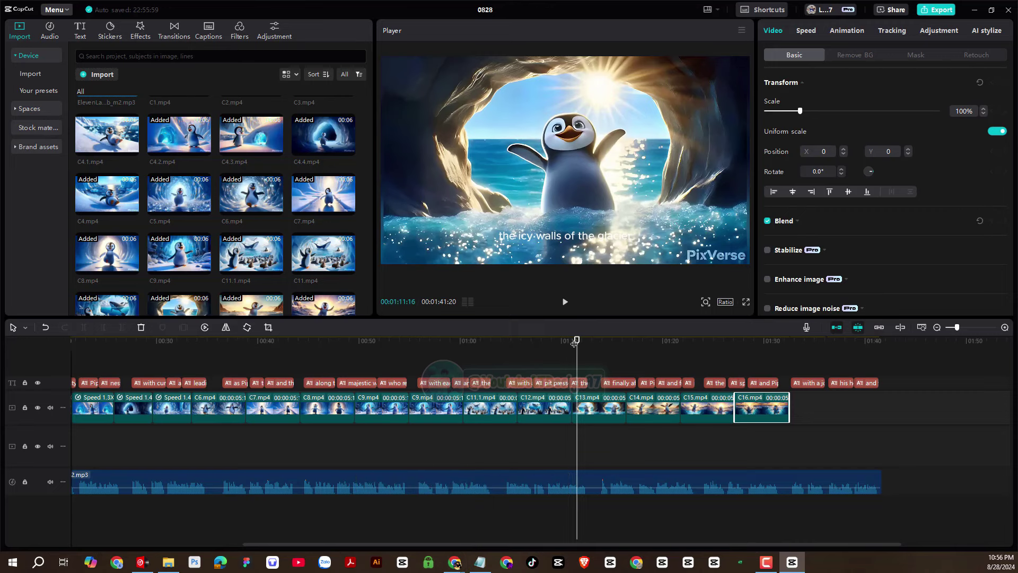
{"action": "left_click_drag", "start_coordinate": [574, 343], "coordinate": [294, 367]}
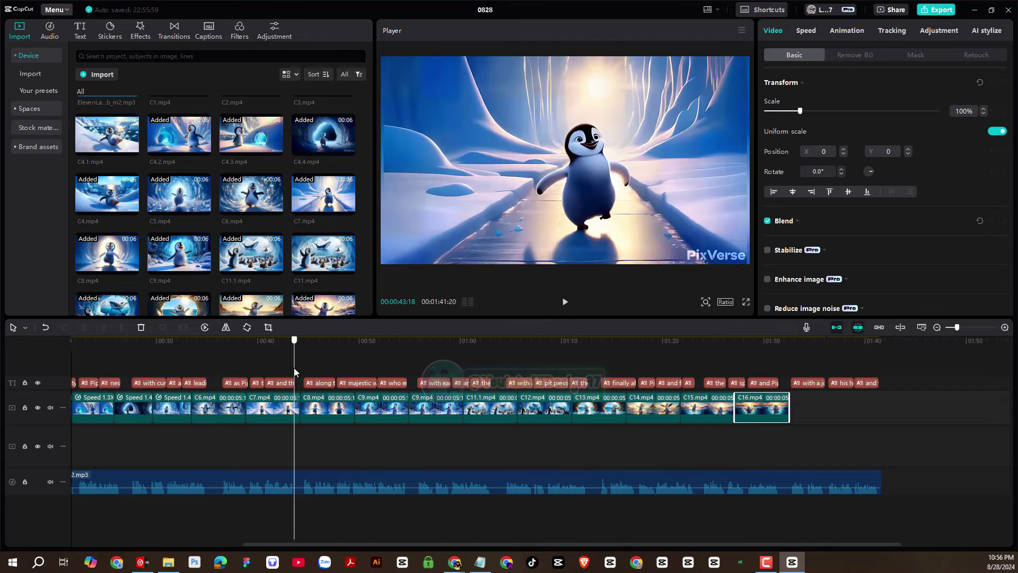
{"action": "left_click_drag", "start_coordinate": [294, 368], "coordinate": [567, 382]}
Slow the clips C11.1.mp4 through C16.mp4 down to 0.8x speed together.
{"action": "left_click_drag", "start_coordinate": [809, 441], "coordinate": [506, 411]}
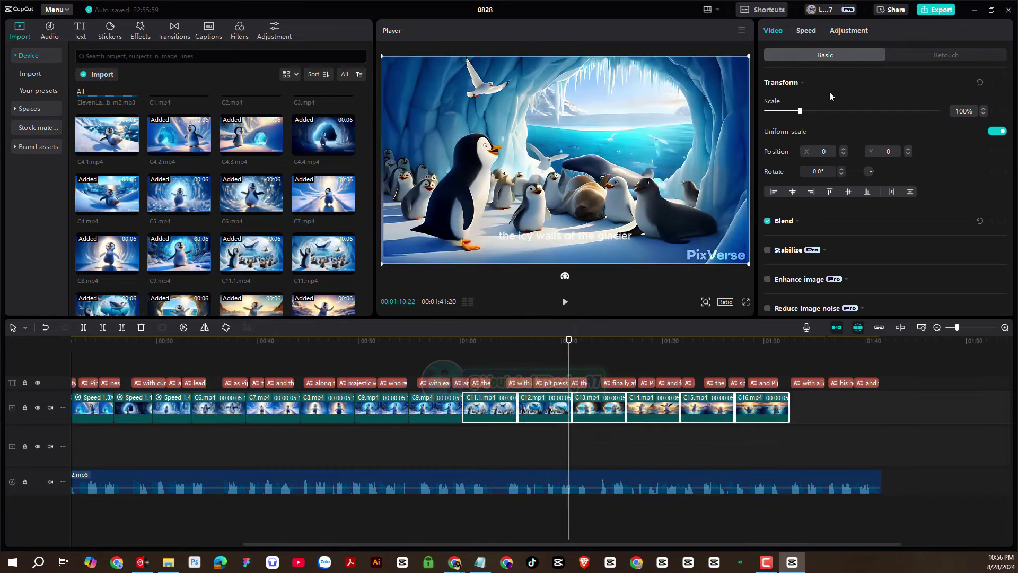
{"action": "left_click", "coordinate": [805, 32]}
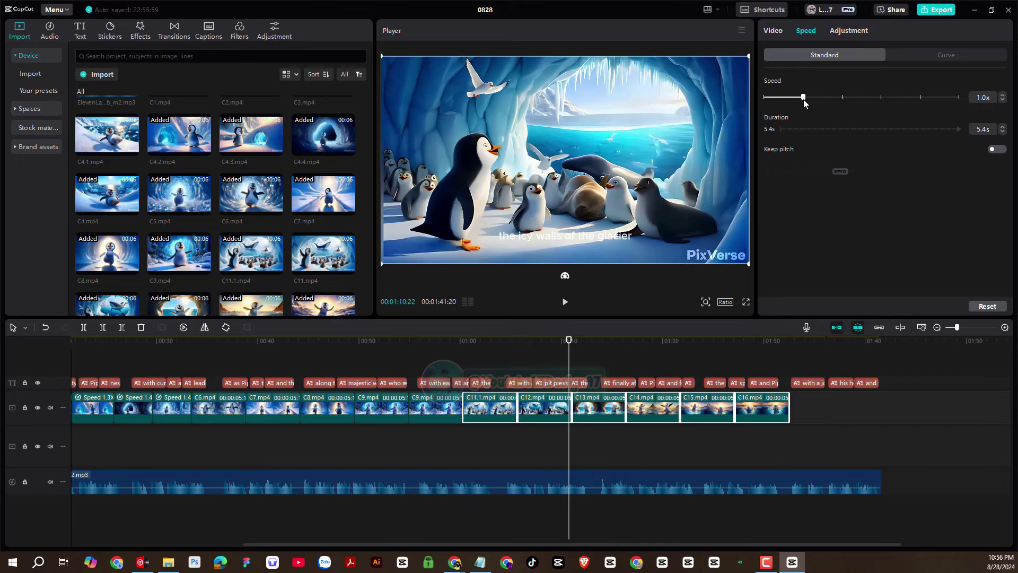
{"action": "left_click_drag", "start_coordinate": [803, 97], "coordinate": [800, 100]}
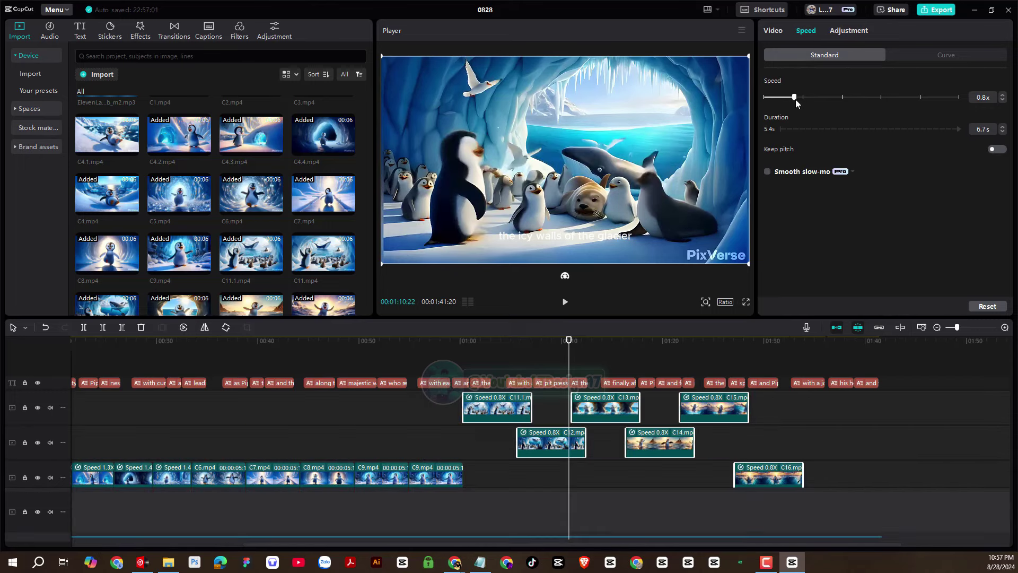
Line up the slowed clips C11.1.mp4 through C16.mp4 end to end on the main video track, directly after the second C9.mp4.
{"action": "scroll", "coordinate": [737, 404], "scroll_direction": "down", "scroll_amount": 2}
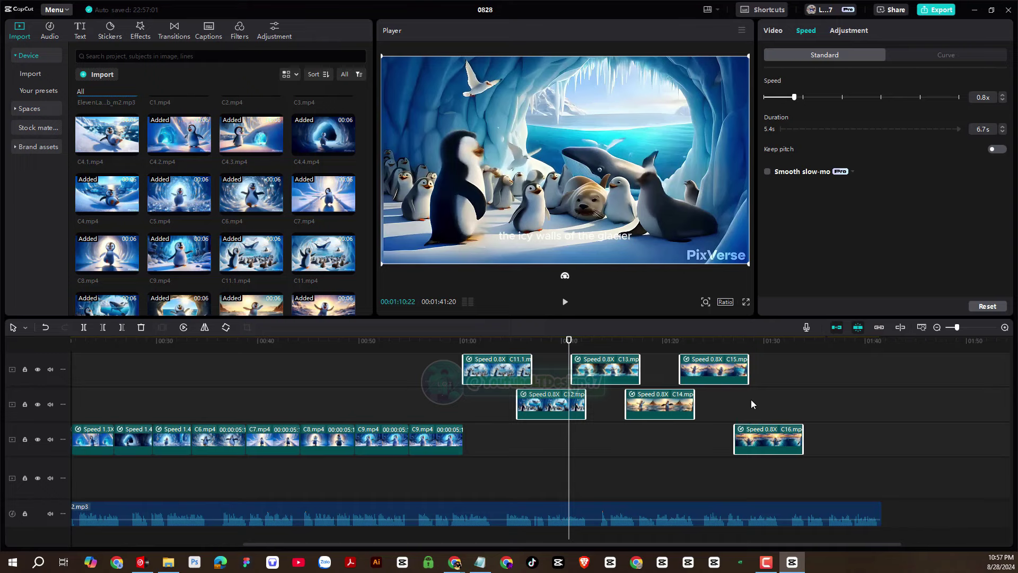
{"action": "left_click_drag", "start_coordinate": [495, 375], "coordinate": [575, 410]}
{"action": "left_click_drag", "start_coordinate": [558, 374], "coordinate": [480, 404]}
{"action": "left_click_drag", "start_coordinate": [601, 406], "coordinate": [533, 406]}
{"action": "left_click_drag", "start_coordinate": [660, 377], "coordinate": [607, 405]}
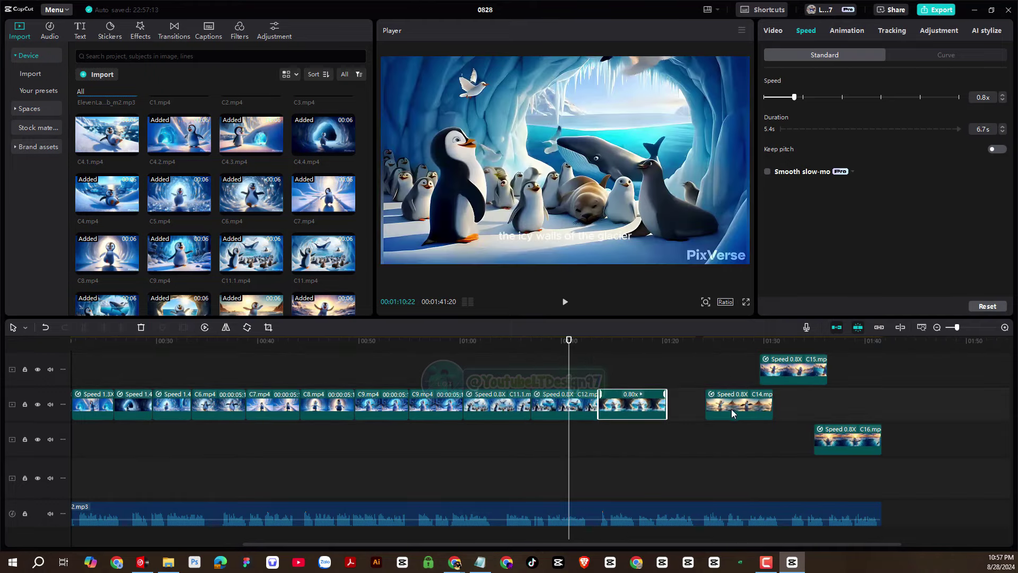
{"action": "left_click_drag", "start_coordinate": [734, 411], "coordinate": [696, 412]}
{"action": "left_click_drag", "start_coordinate": [783, 371], "coordinate": [757, 406]}
{"action": "left_click_drag", "start_coordinate": [840, 423], "coordinate": [828, 395]}
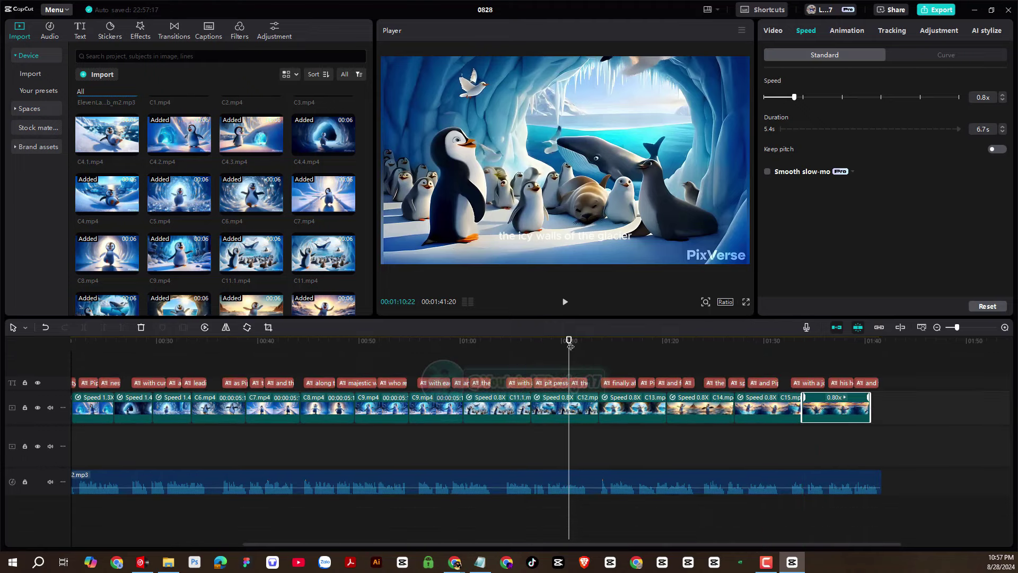
Set the speed of the final clip, C16.mp4, to 0.7x.
{"action": "left_click_drag", "start_coordinate": [570, 345], "coordinate": [843, 379]}
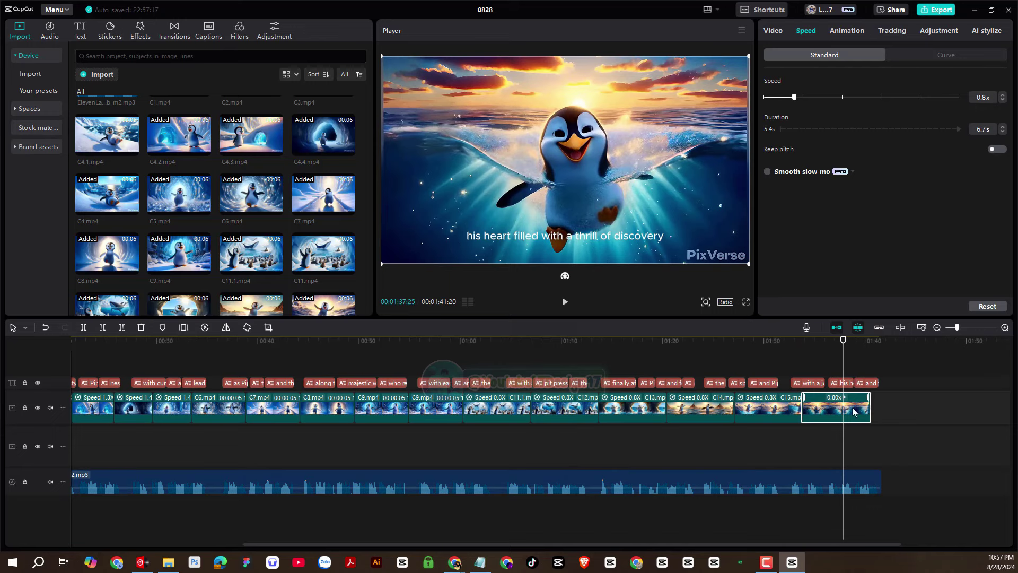
{"action": "left_click_drag", "start_coordinate": [794, 101], "coordinate": [790, 98]}
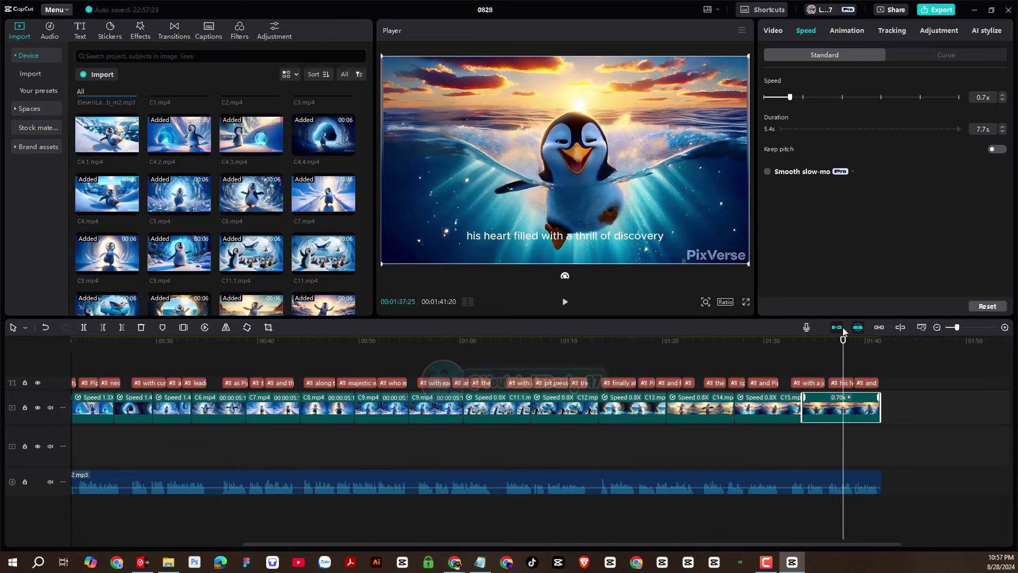
Trim the end of the ElevenLabs voice-over so it finishes together with the C16.mp4 clip.
{"action": "left_click_drag", "start_coordinate": [864, 342], "coordinate": [879, 341]}
{"action": "left_click", "coordinate": [963, 327]}
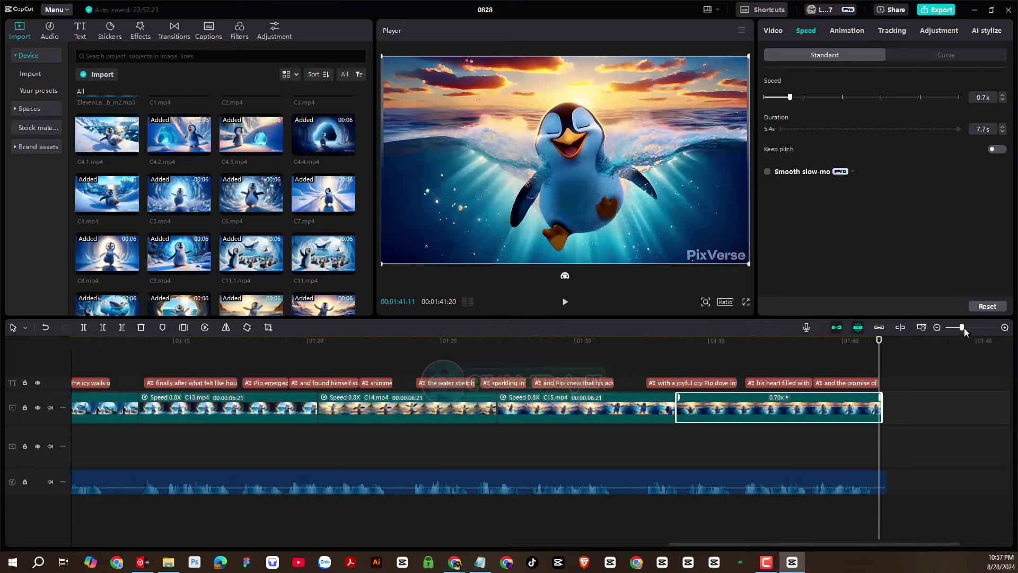
{"action": "left_click", "coordinate": [861, 479]}
{"action": "left_click_drag", "start_coordinate": [888, 474], "coordinate": [880, 470]}
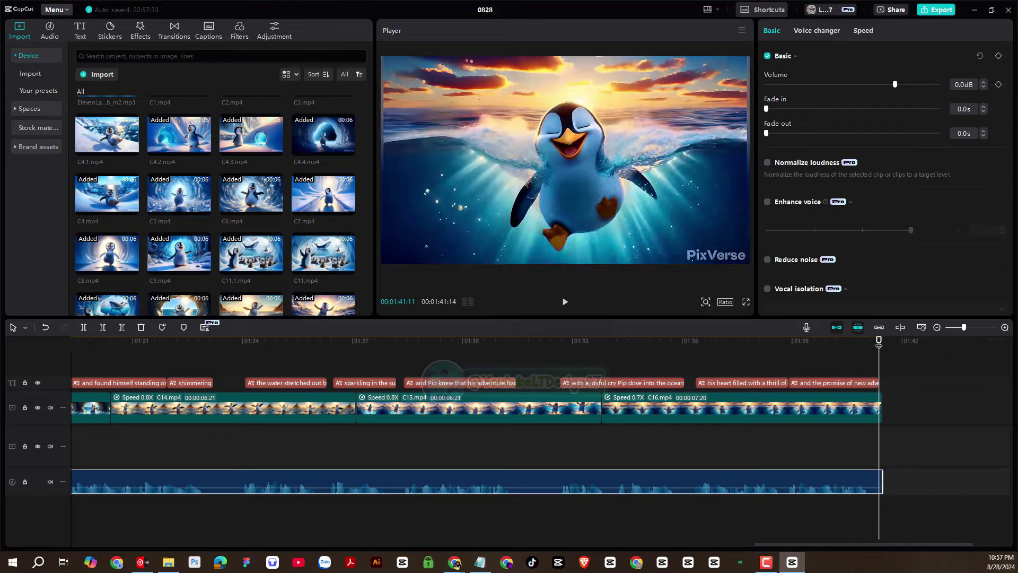
Return the playhead to the start of the timeline, with the whole sequence in view.
{"action": "left_click_drag", "start_coordinate": [879, 341], "coordinate": [0, 359]}
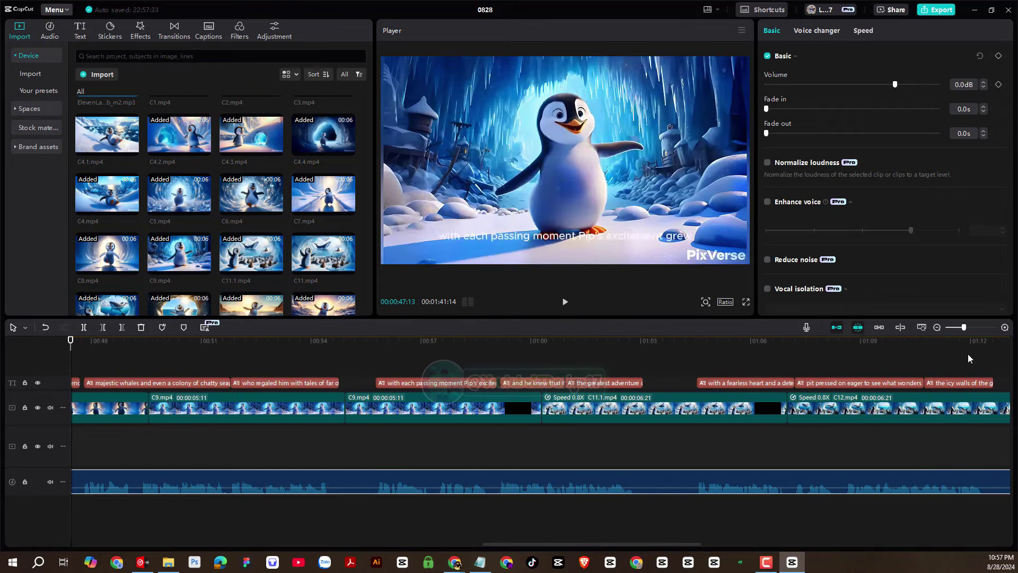
{"action": "key", "text": "ctrl+minus"}
{"action": "key", "text": "ctrl+minus"}
{"action": "left_click_drag", "start_coordinate": [220, 340], "coordinate": [85, 353]}
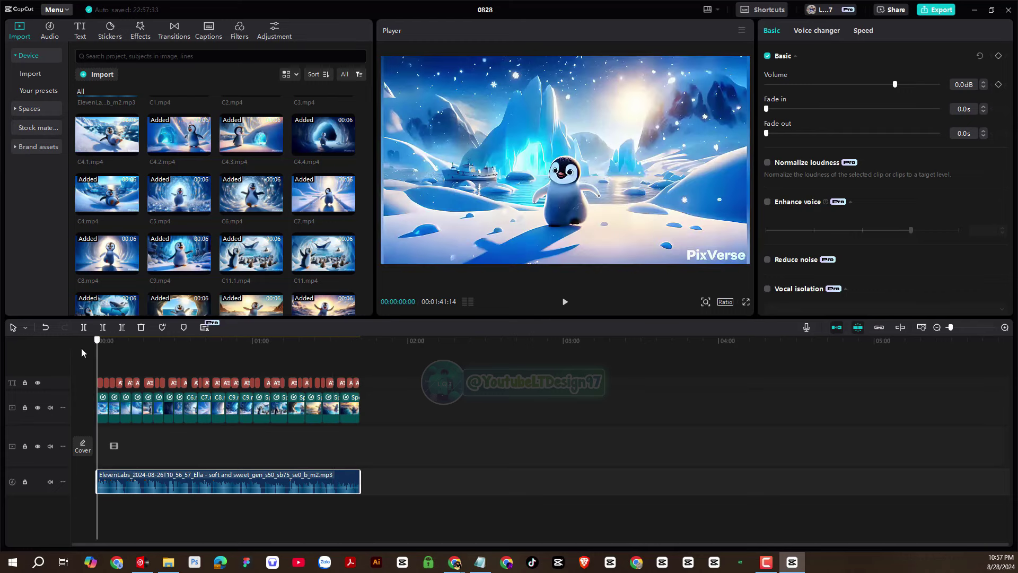
{"action": "left_click_drag", "start_coordinate": [949, 327], "coordinate": [955, 329]}
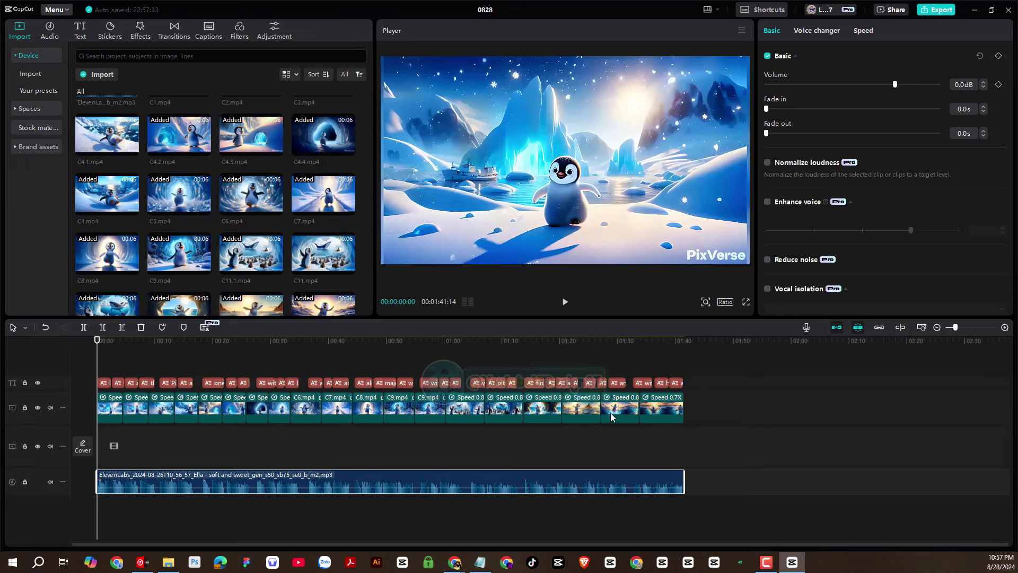
Select all captions and try text templates on them, ending with the single-line one that highlights a word in blue.
{"action": "left_click_drag", "start_coordinate": [695, 386], "coordinate": [95, 356]}
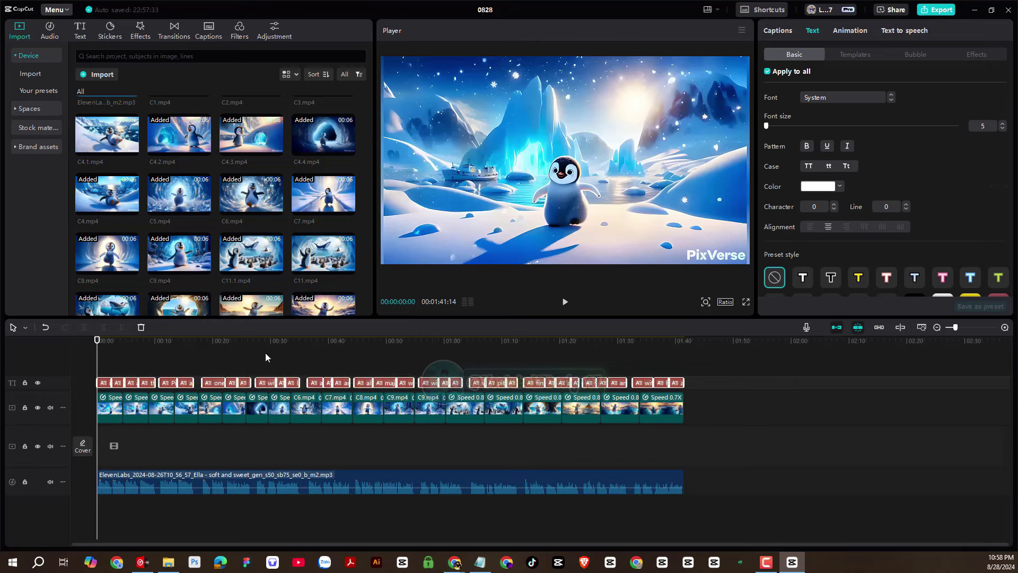
{"action": "left_click", "coordinate": [847, 54]}
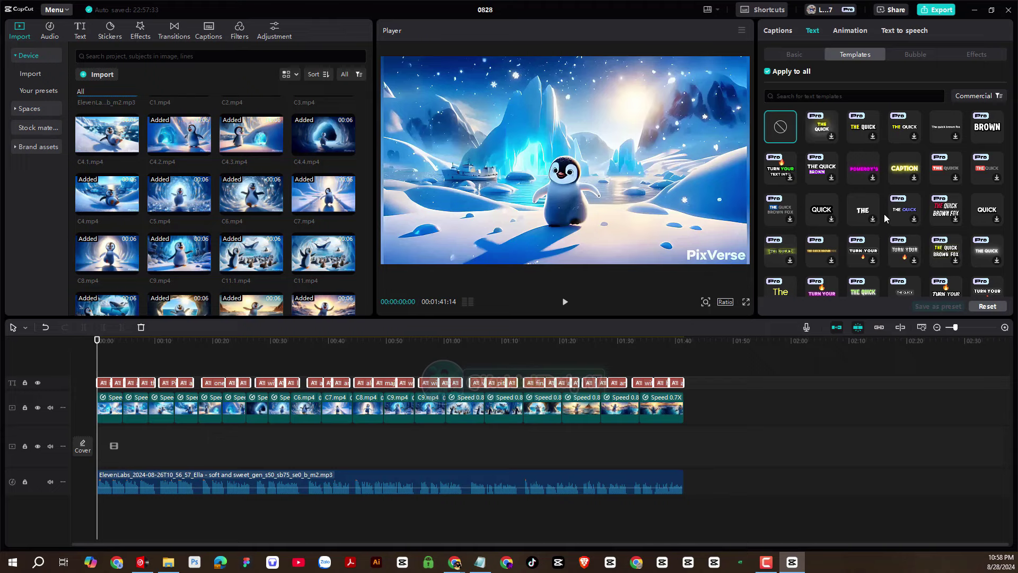
{"action": "scroll", "coordinate": [795, 209], "scroll_direction": "down", "scroll_amount": 3}
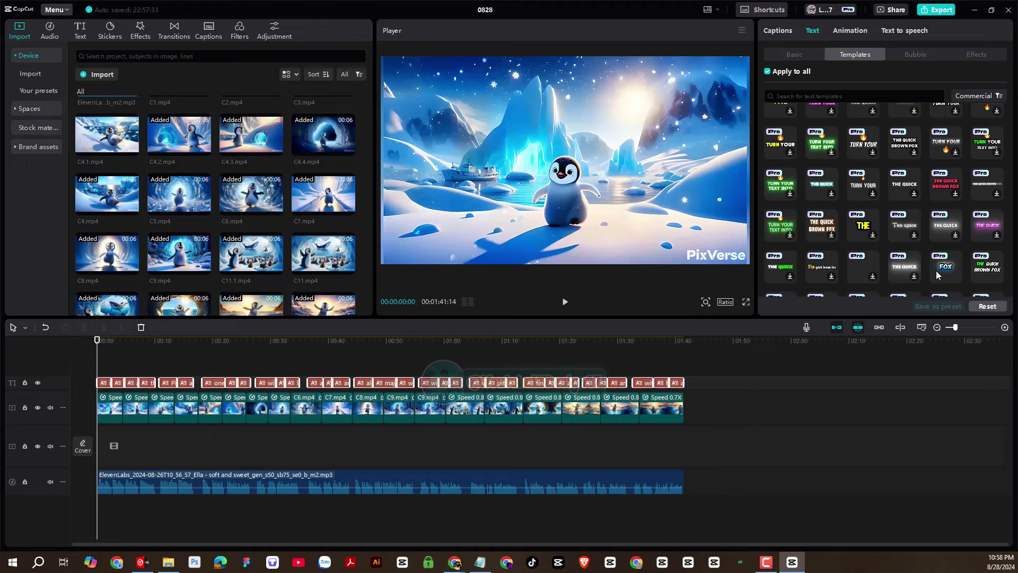
{"action": "scroll", "coordinate": [936, 273], "scroll_direction": "down", "scroll_amount": 3}
{"action": "scroll", "coordinate": [936, 273], "scroll_direction": "down", "scroll_amount": 2}
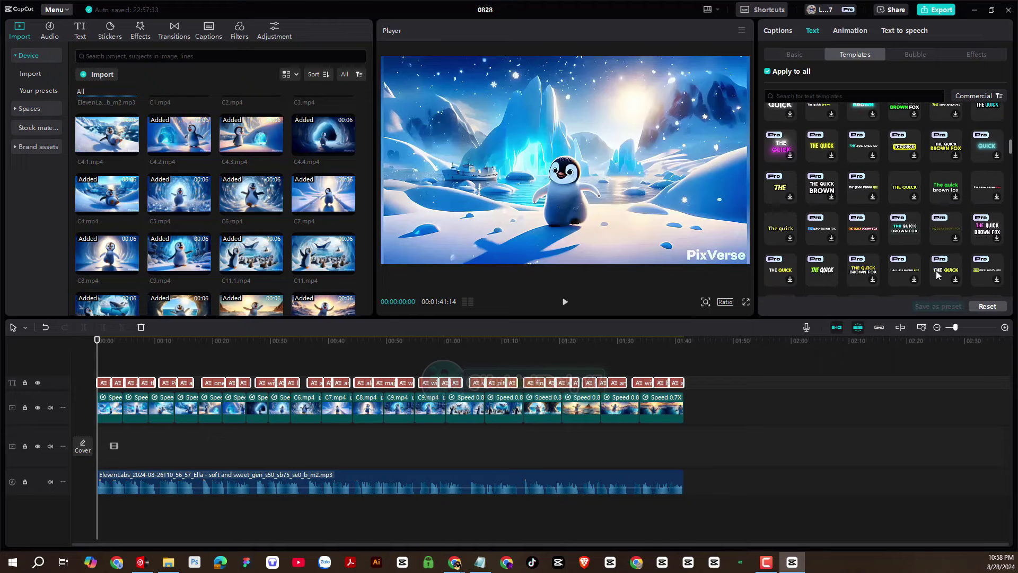
{"action": "scroll", "coordinate": [937, 269], "scroll_direction": "down", "scroll_amount": 1}
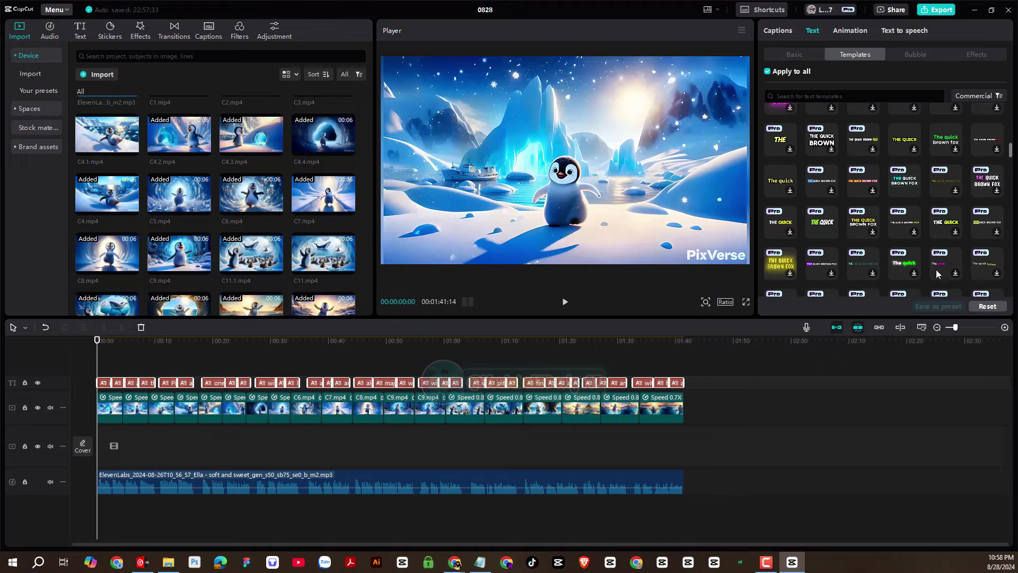
{"action": "left_click", "coordinate": [905, 191]}
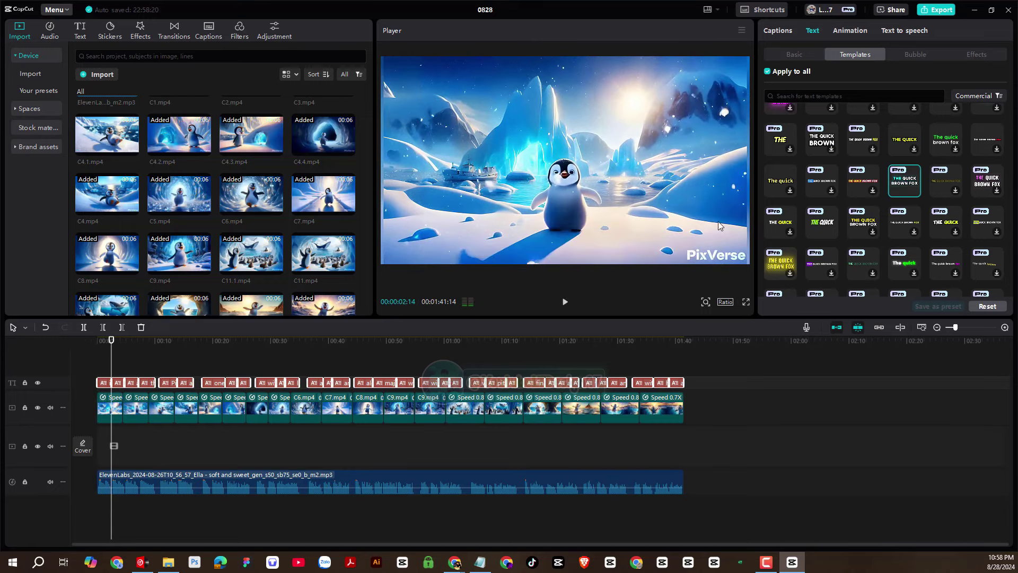
{"action": "scroll", "coordinate": [878, 236], "scroll_direction": "down", "scroll_amount": 2}
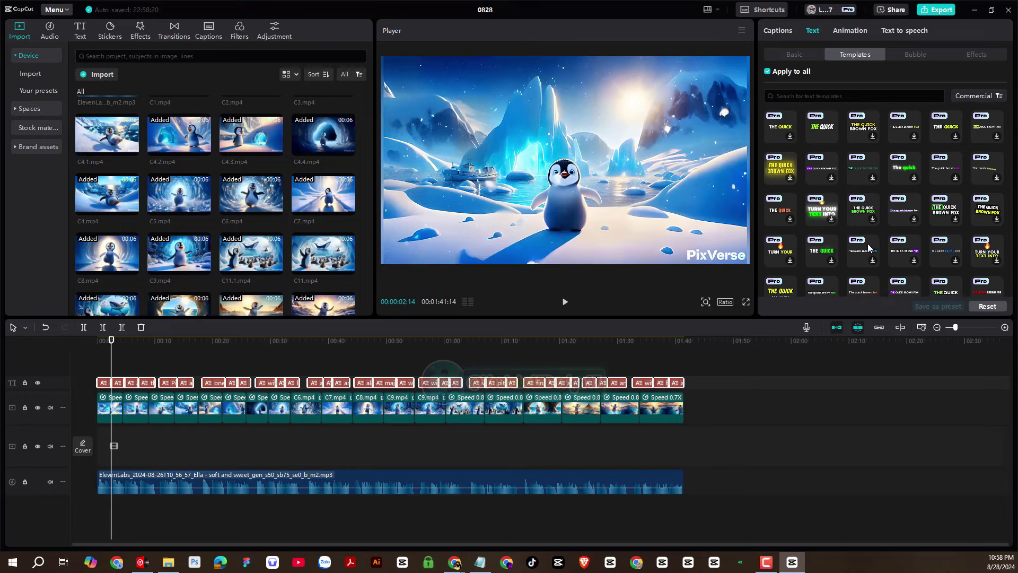
{"action": "left_click", "coordinate": [867, 249]}
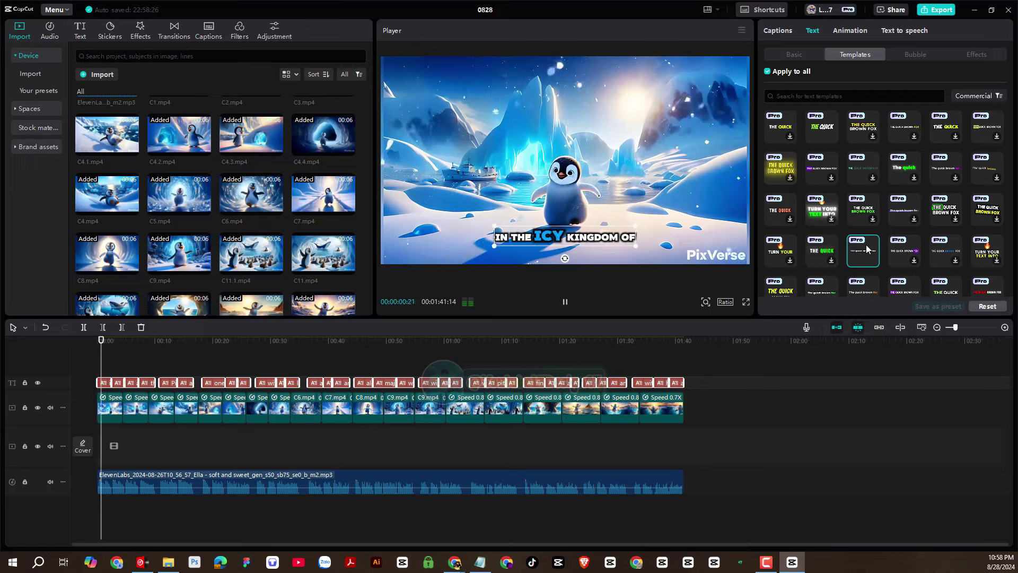
Browse the caption text templates and apply the two-line one with a turquoise highlighted word to all captions.
{"action": "scroll", "coordinate": [868, 248], "scroll_direction": "down", "scroll_amount": 2}
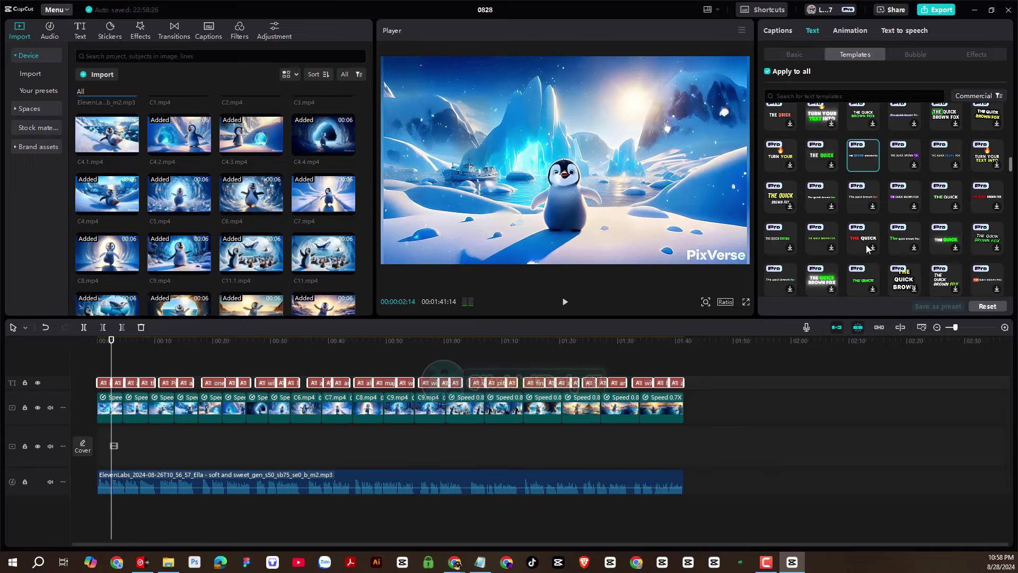
{"action": "scroll", "coordinate": [866, 244], "scroll_direction": "down", "scroll_amount": 3}
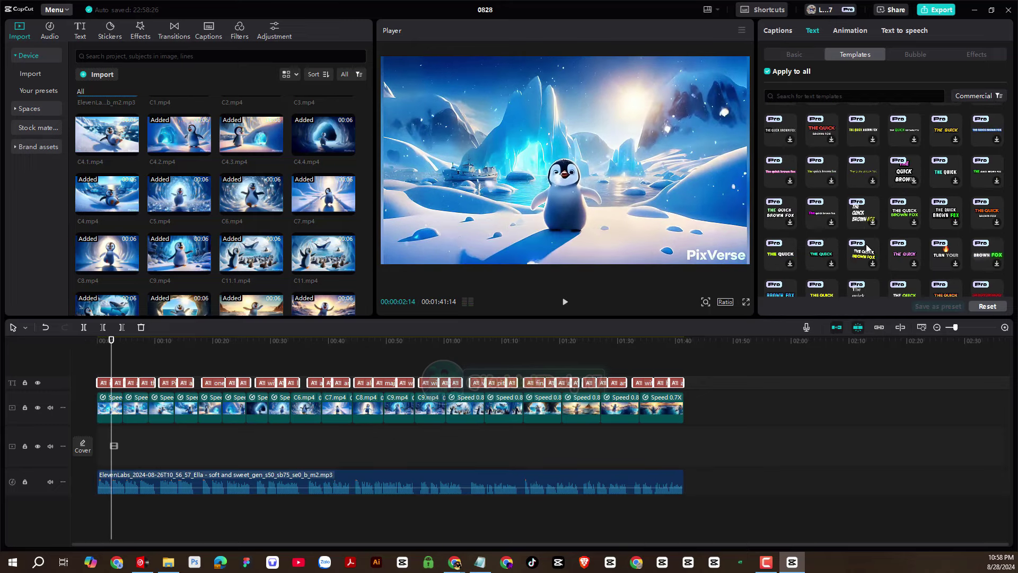
{"action": "scroll", "coordinate": [866, 247], "scroll_direction": "down", "scroll_amount": 2}
{"action": "scroll", "coordinate": [866, 247], "scroll_direction": "down", "scroll_amount": 2}
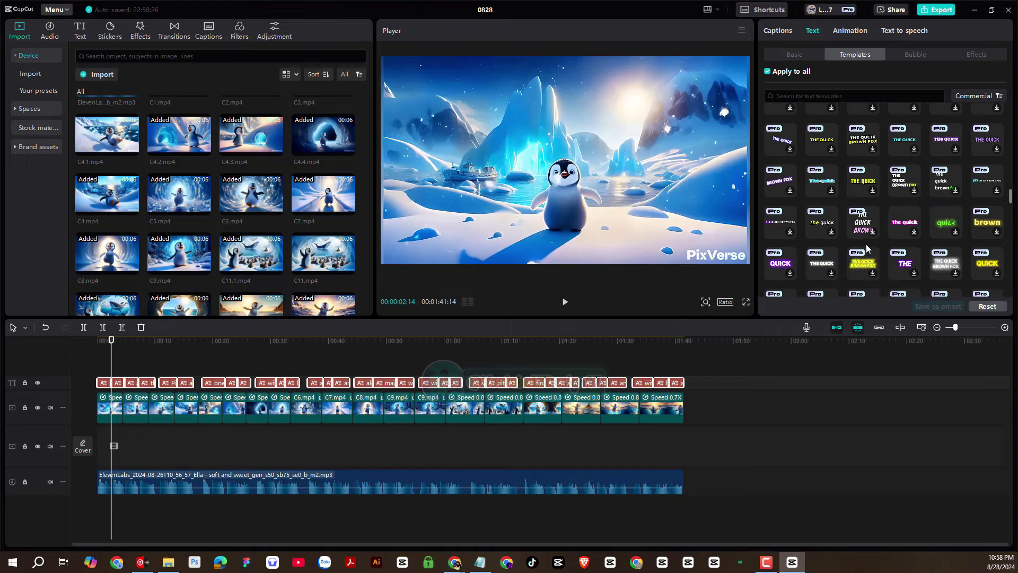
{"action": "scroll", "coordinate": [866, 247], "scroll_direction": "down", "scroll_amount": 3}
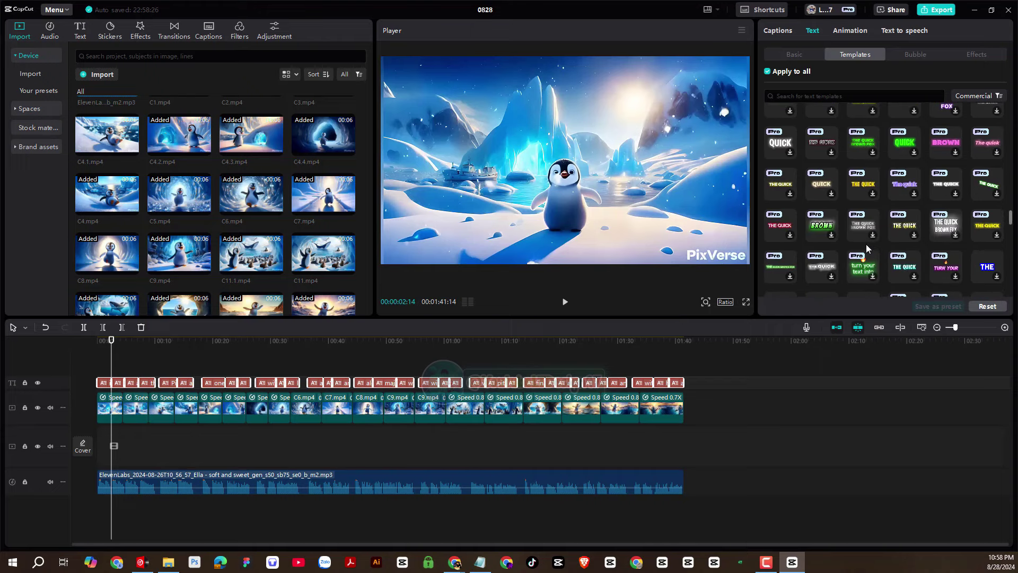
{"action": "left_click_drag", "start_coordinate": [1011, 246], "coordinate": [1015, 196]}
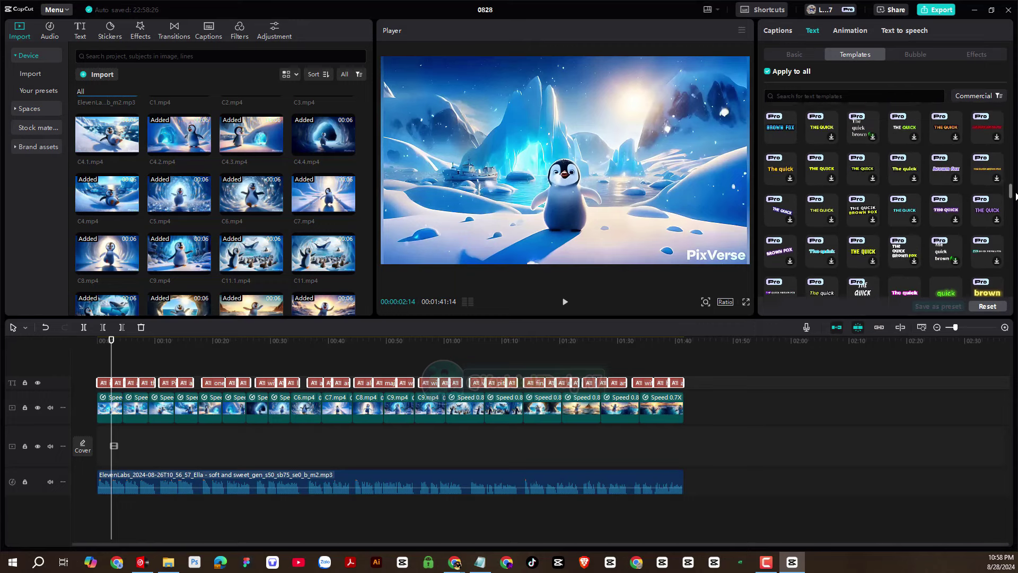
{"action": "scroll", "coordinate": [905, 213], "scroll_direction": "up", "scroll_amount": 3}
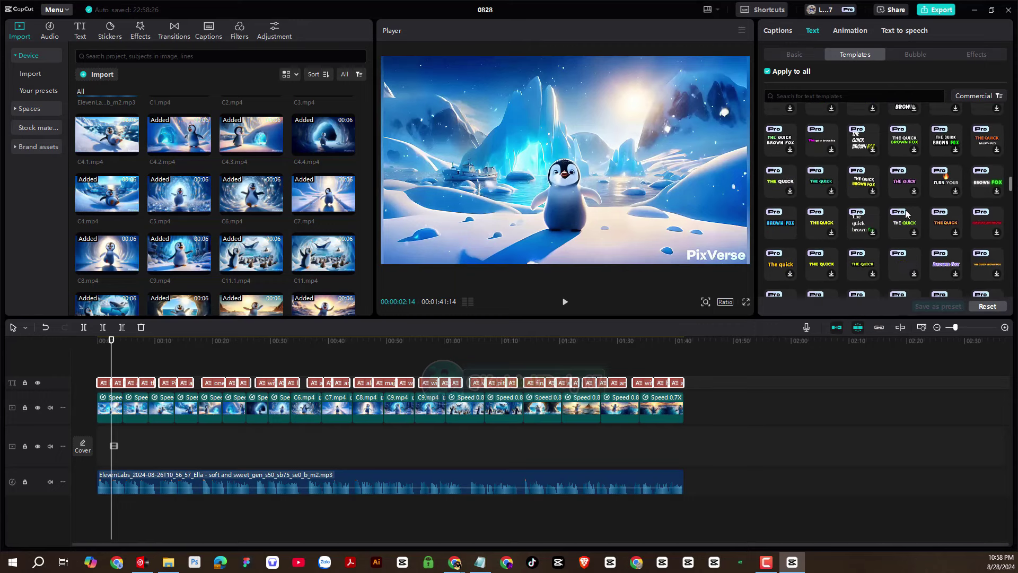
{"action": "scroll", "coordinate": [905, 213], "scroll_direction": "up", "scroll_amount": 3}
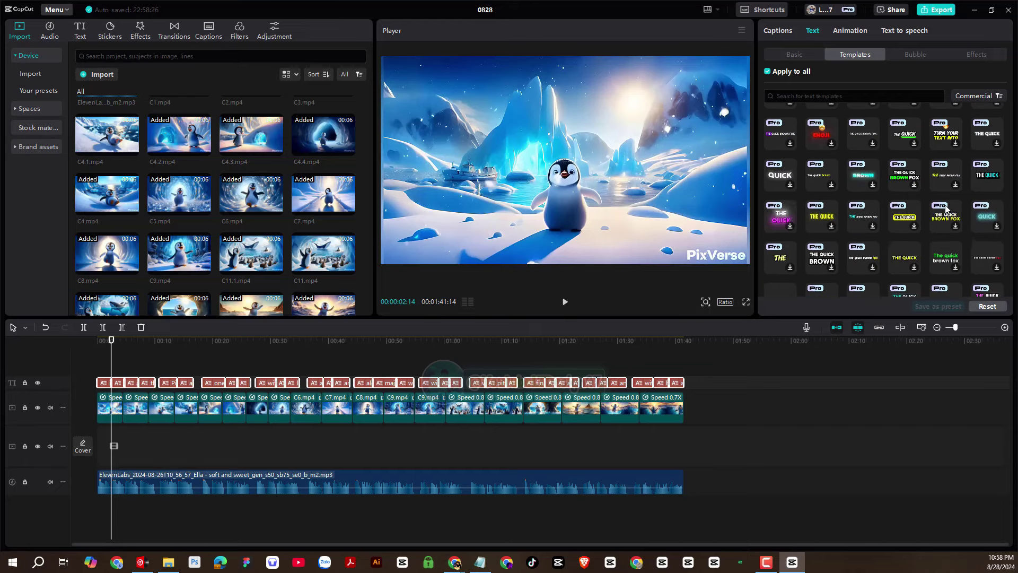
{"action": "scroll", "coordinate": [945, 205], "scroll_direction": "up", "scroll_amount": 5}
{"action": "scroll", "coordinate": [945, 209], "scroll_direction": "down", "scroll_amount": 5}
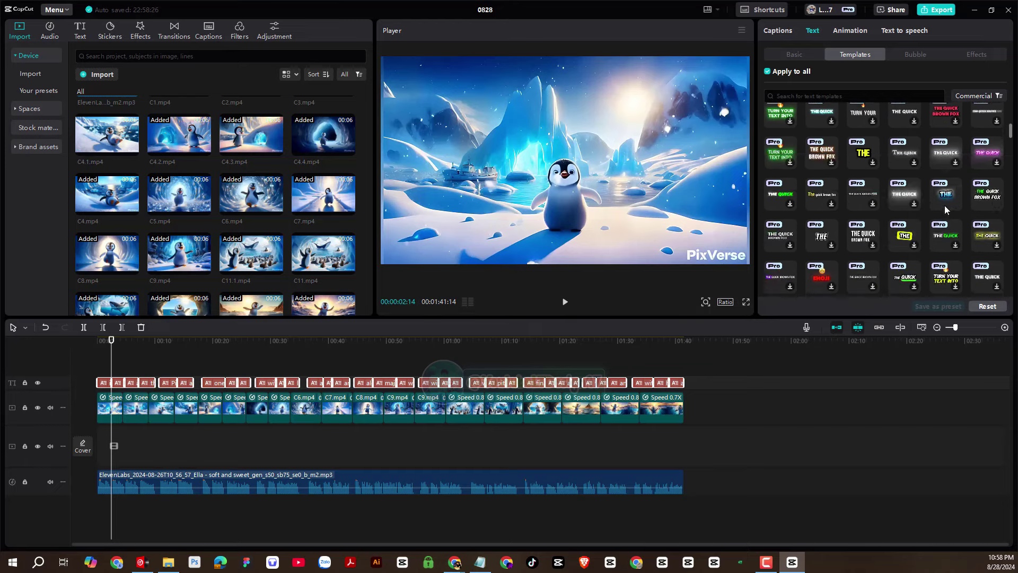
{"action": "left_click", "coordinate": [903, 113]}
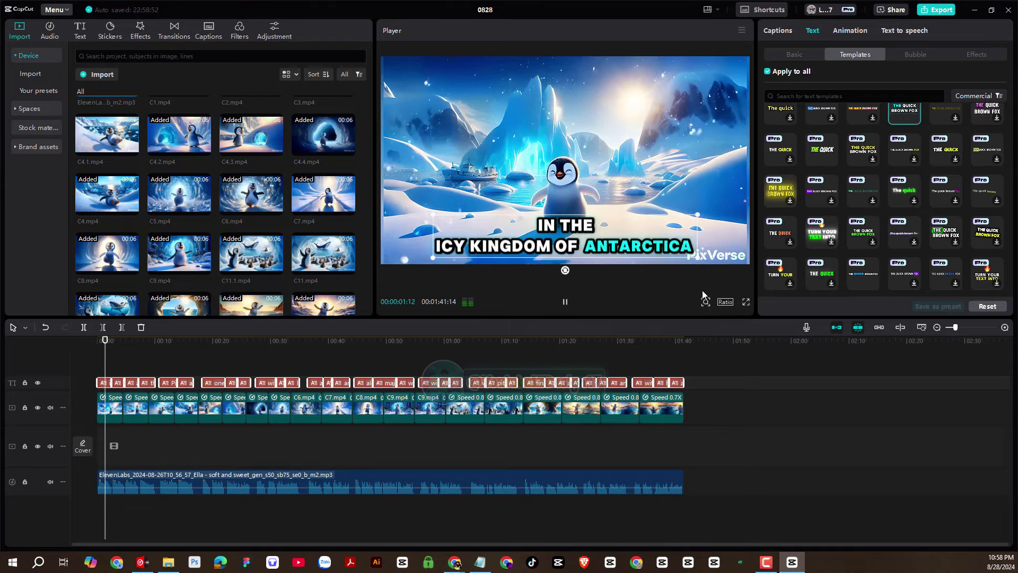
Scale the captions down in the preview so they clear the PixVerse watermark, and return the playhead to the start.
{"action": "key", "text": "space"}
{"action": "left_click_drag", "start_coordinate": [673, 249], "coordinate": [645, 241]}
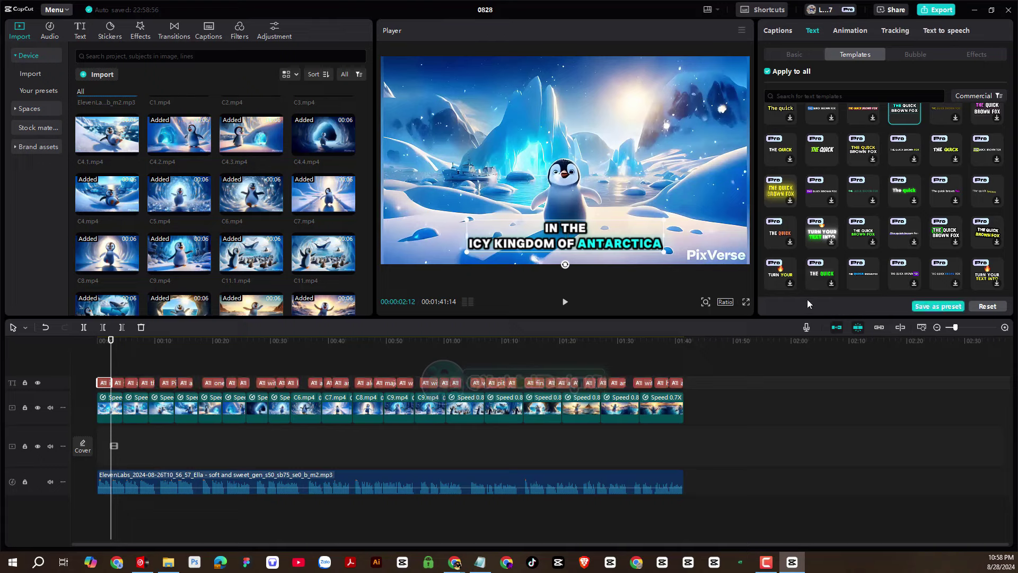
{"action": "left_click_drag", "start_coordinate": [111, 342], "coordinate": [84, 347]}
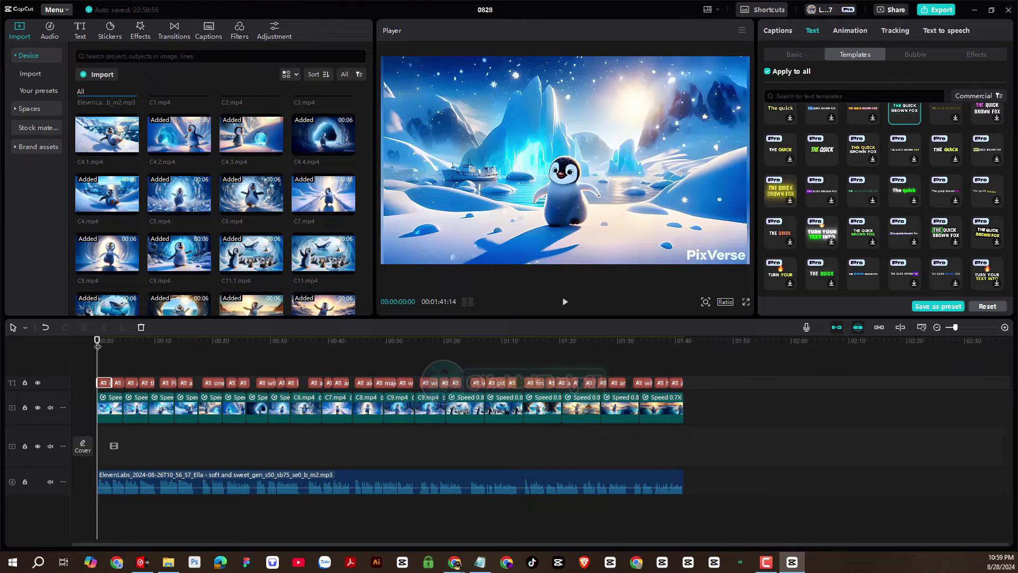
{"action": "left_click_drag", "start_coordinate": [97, 340], "coordinate": [89, 382]}
Search the music library for "piano story".
{"action": "left_click", "coordinate": [58, 37]}
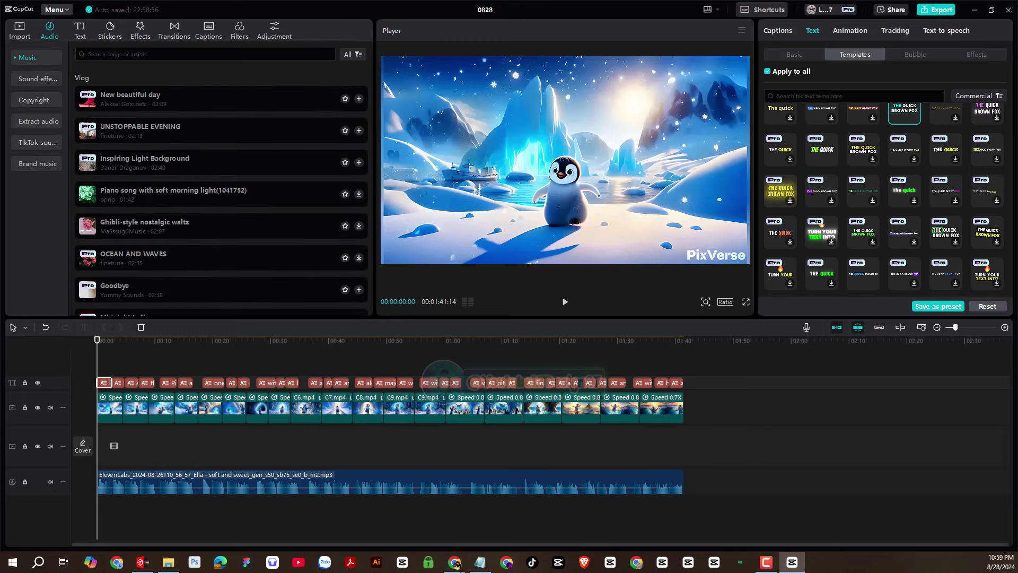
{"action": "left_click", "coordinate": [87, 54]}
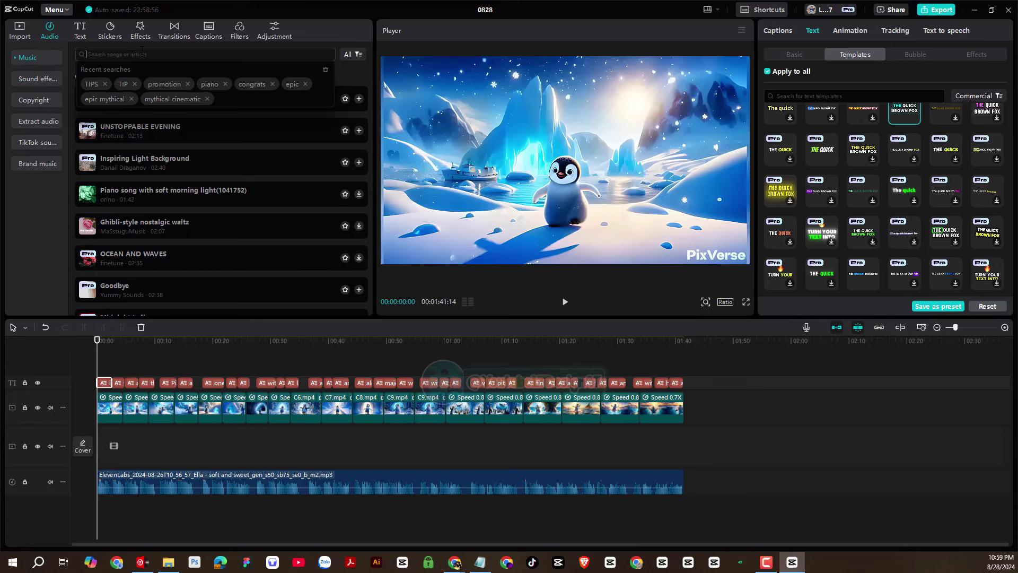
{"action": "type", "text": "pi"}
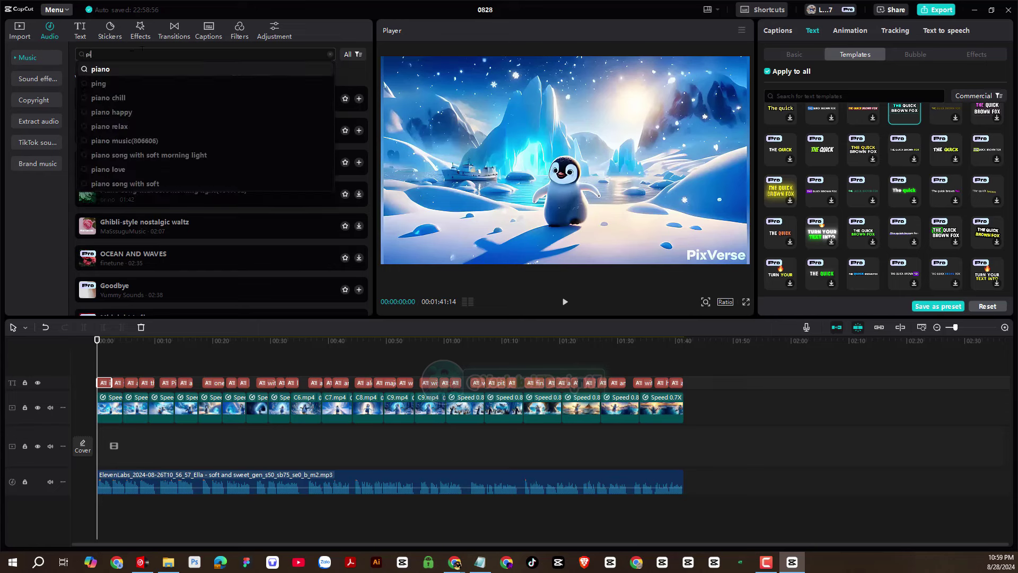
{"action": "type", "text": "ano"}
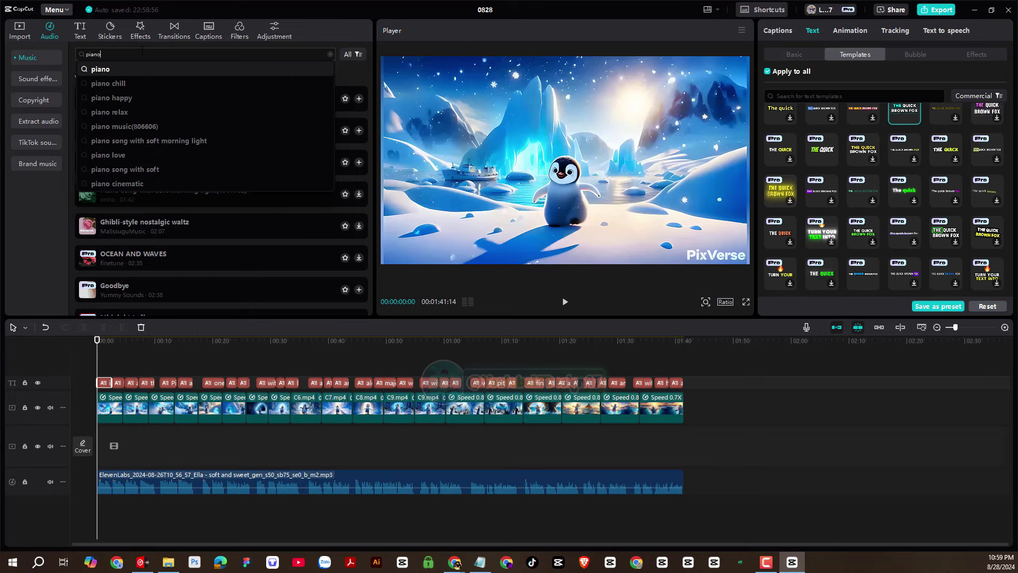
{"action": "type", "text": " s"}
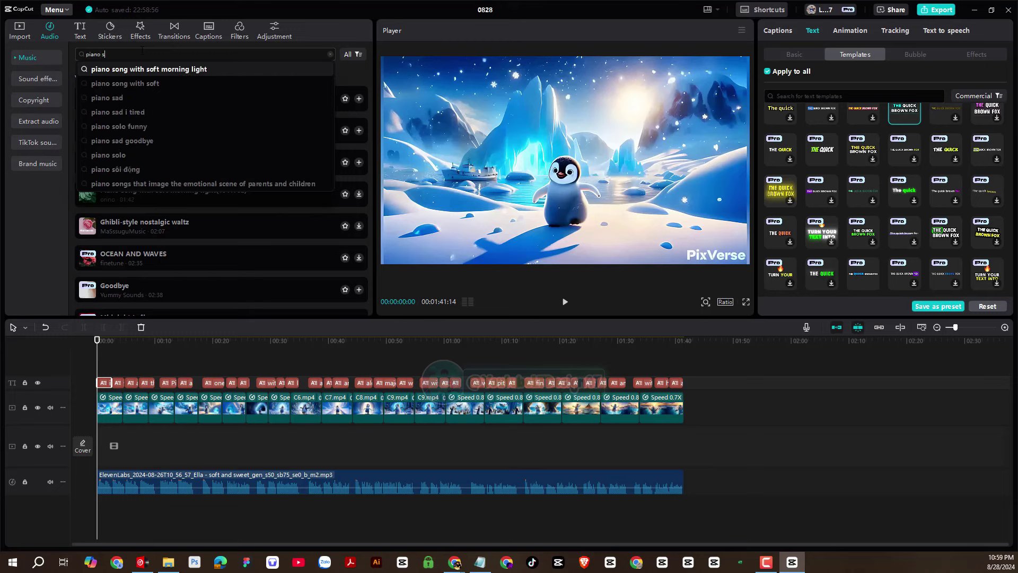
{"action": "type", "text": "tory"}
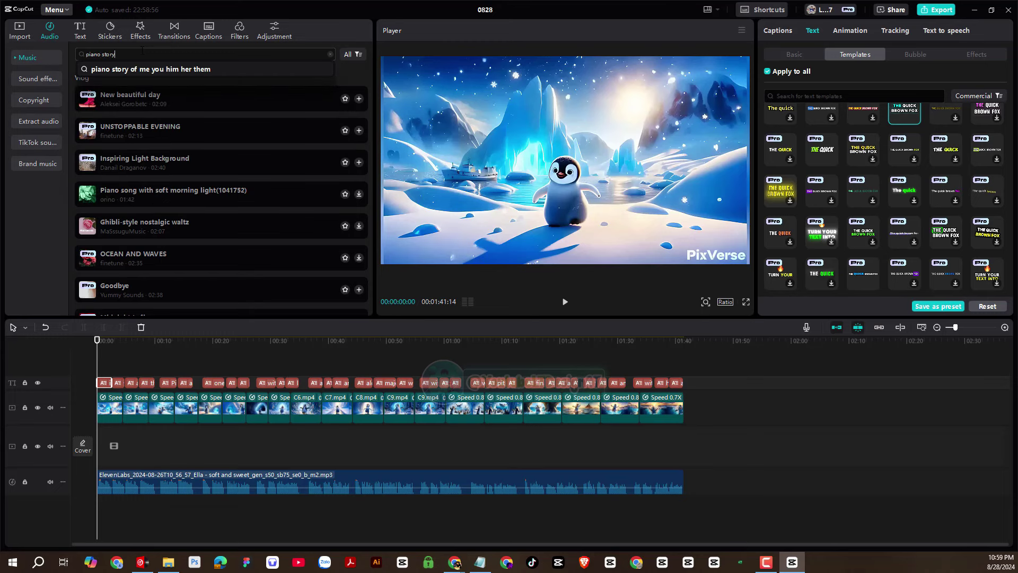
{"action": "key", "text": "Return"}
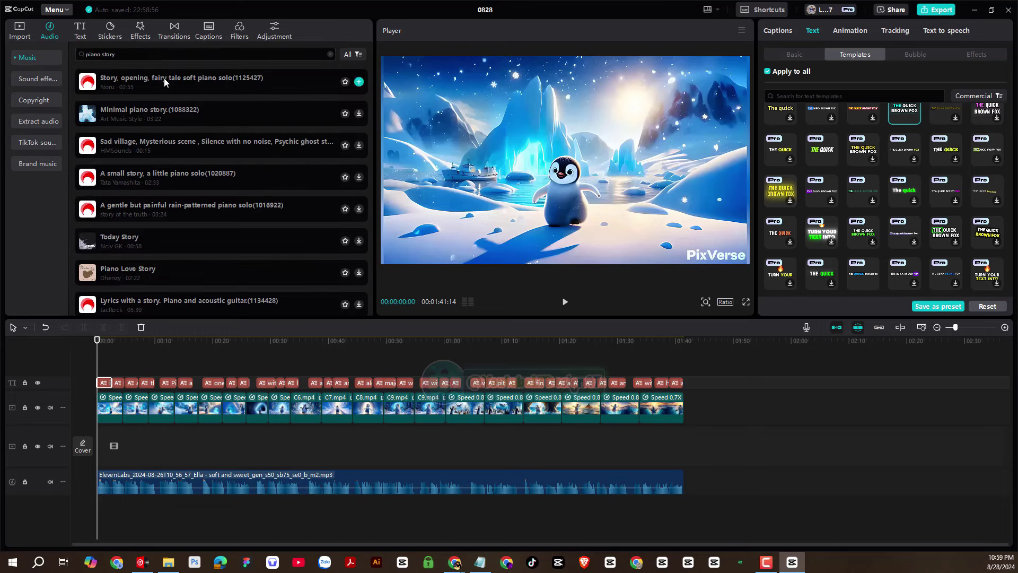
Preview the fairy tale soft piano solo, "Minimal piano story" and "A small story, a little piano solo" as background music.
{"action": "left_click", "coordinate": [164, 78]}
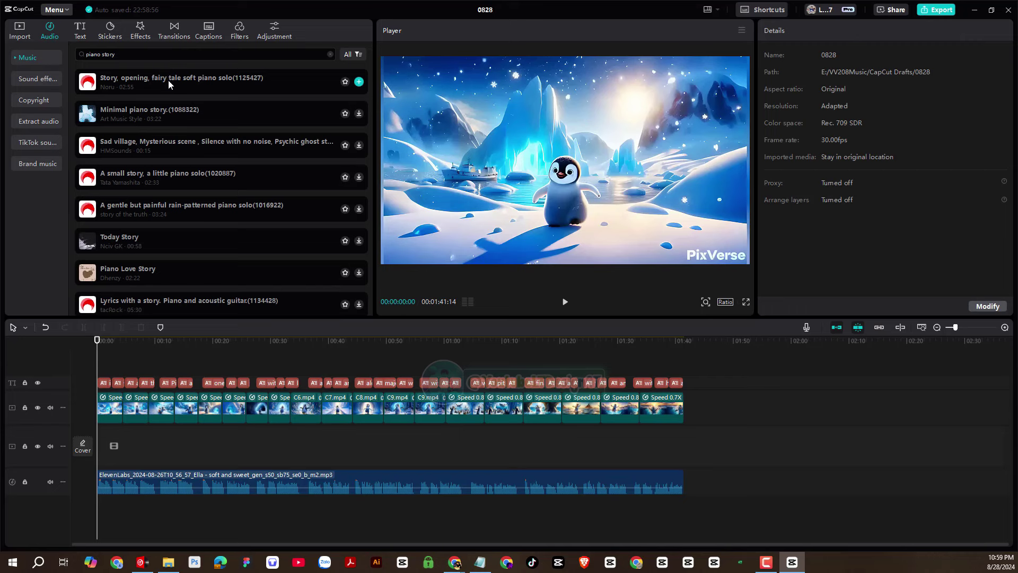
{"action": "left_click", "coordinate": [160, 84]}
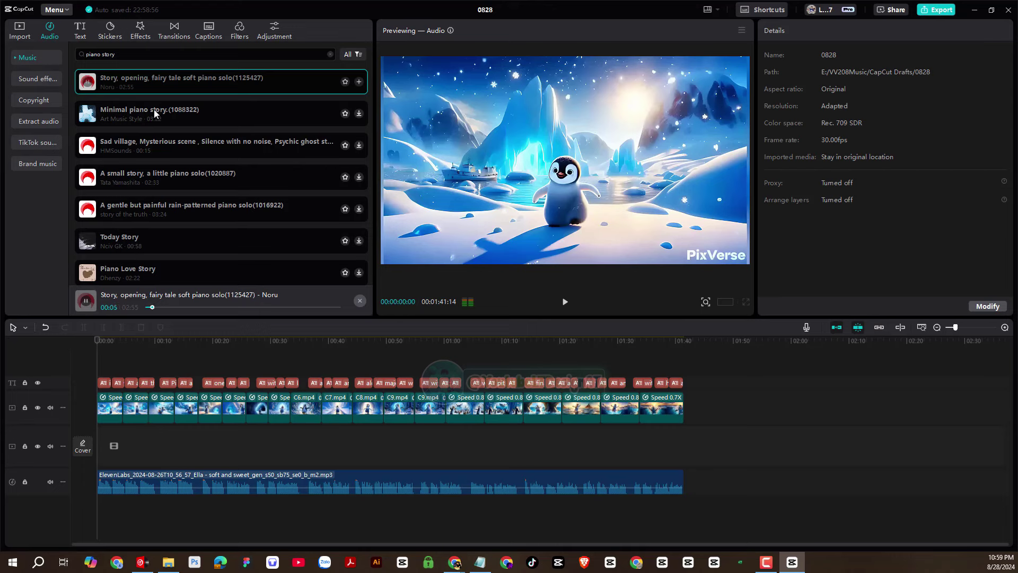
{"action": "mouse_move", "coordinate": [139, 89]}
{"action": "left_mouse_down"}
{"action": "mouse_move", "coordinate": [131, 321]}
{"action": "mouse_move", "coordinate": [137, 81]}
{"action": "left_mouse_up"}
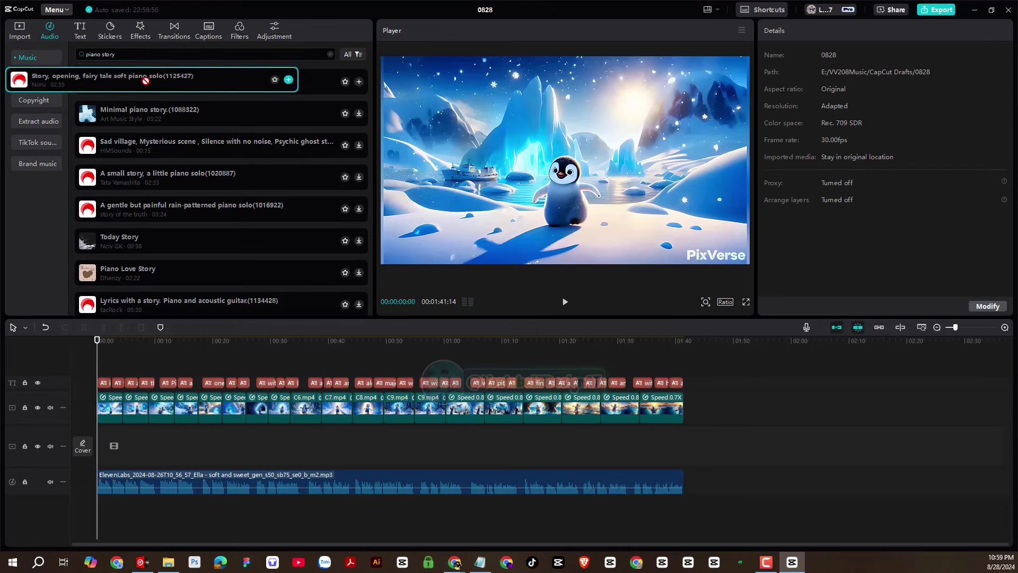
{"action": "left_click", "coordinate": [135, 114]}
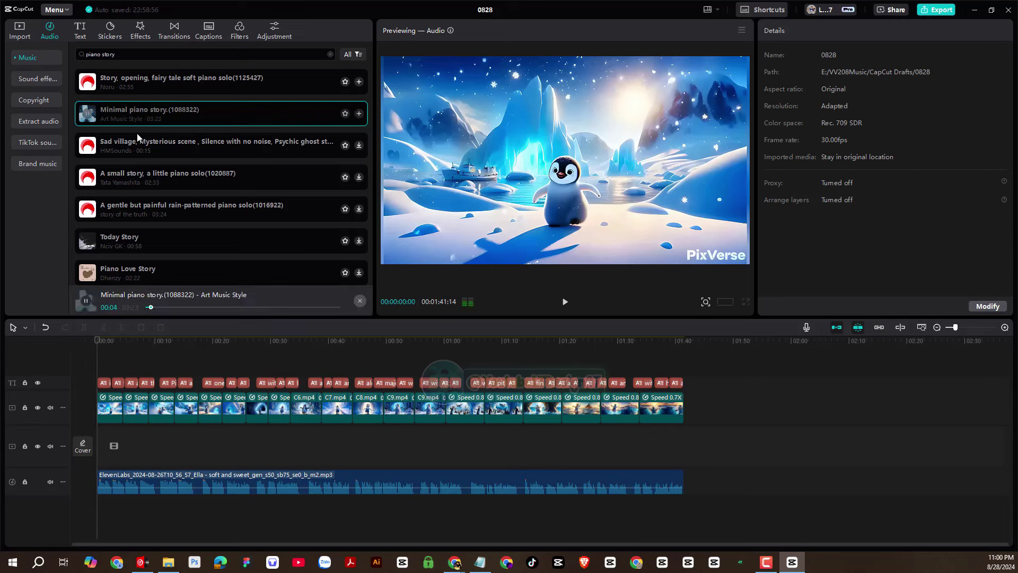
{"action": "left_click", "coordinate": [131, 177]}
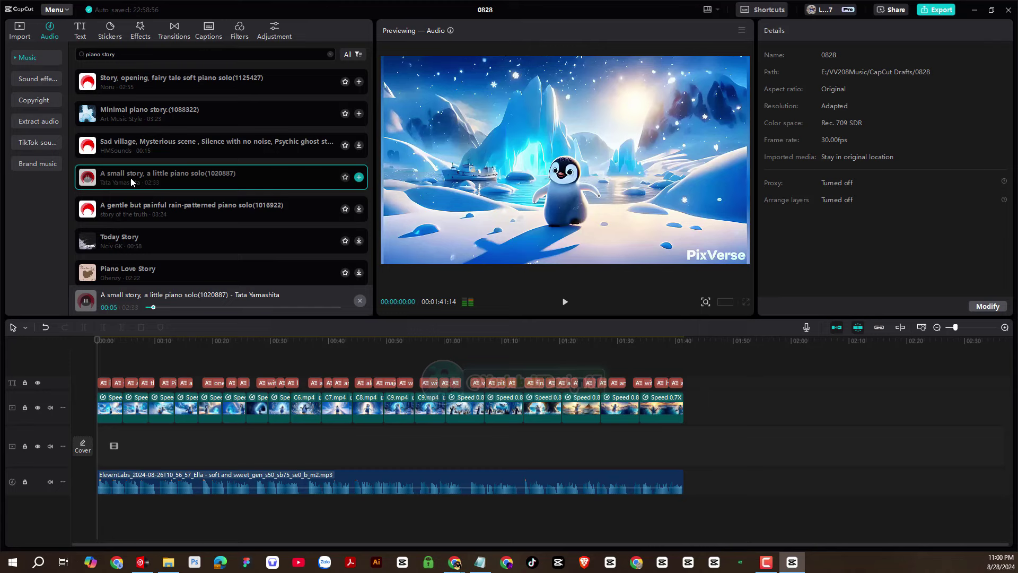
Add "A small story, a little piano solo" to the timeline from the start and trim a tiny bit off its beginning.
{"action": "left_click_drag", "start_coordinate": [130, 177], "coordinate": [101, 450]}
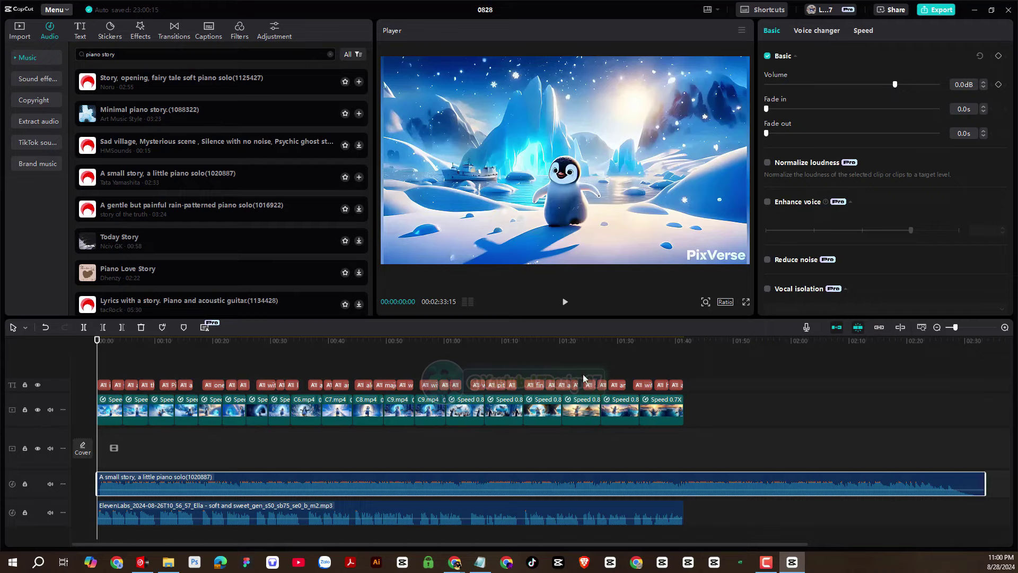
{"action": "left_click_drag", "start_coordinate": [955, 327], "coordinate": [959, 327]}
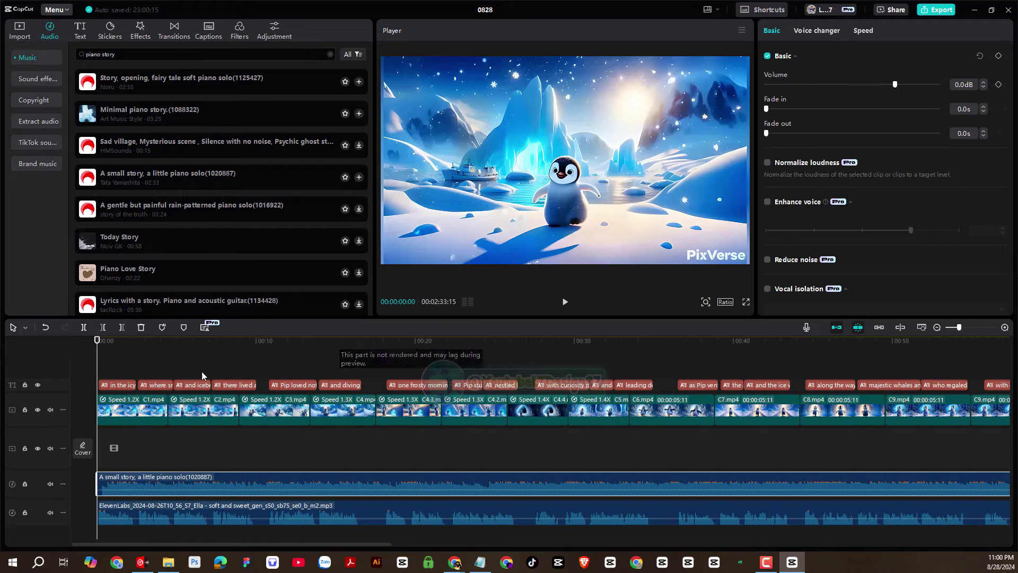
{"action": "left_click_drag", "start_coordinate": [98, 476], "coordinate": [97, 476]}
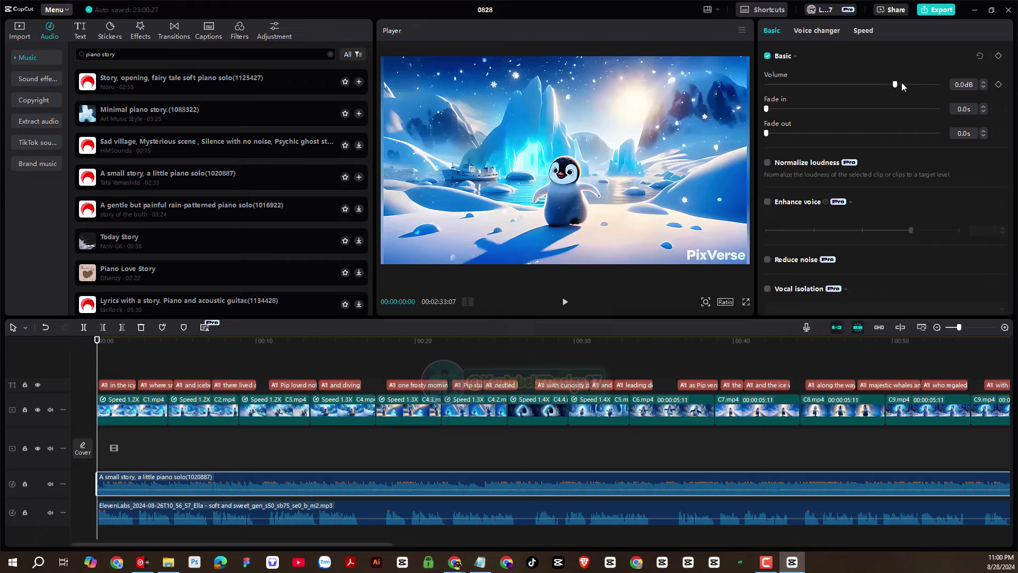
Lower the piano music's volume to -12.1 dB and trim its end to match the end of the video clips.
{"action": "left_click_drag", "start_coordinate": [895, 84], "coordinate": [868, 85]}
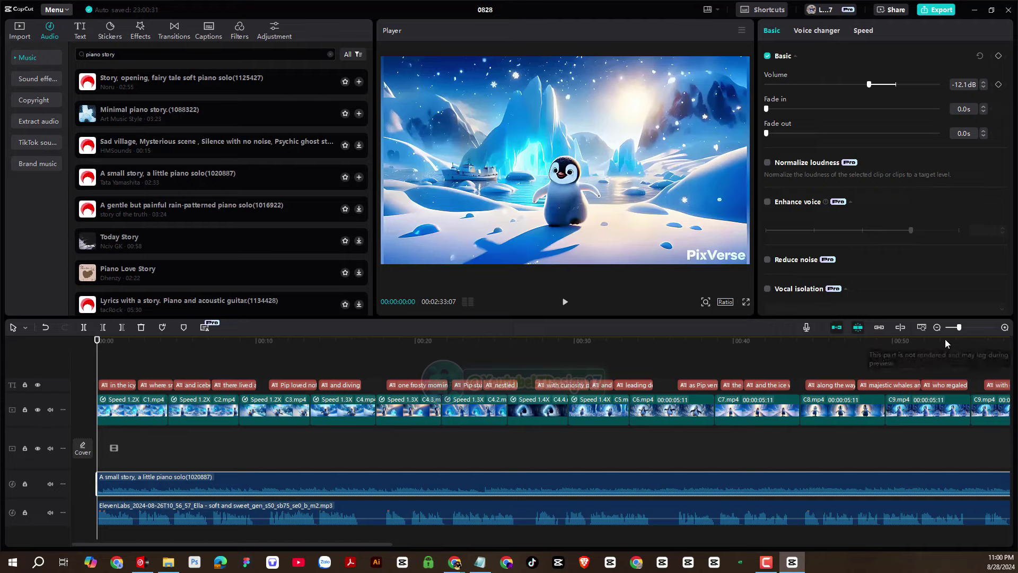
{"action": "left_click", "coordinate": [921, 327]}
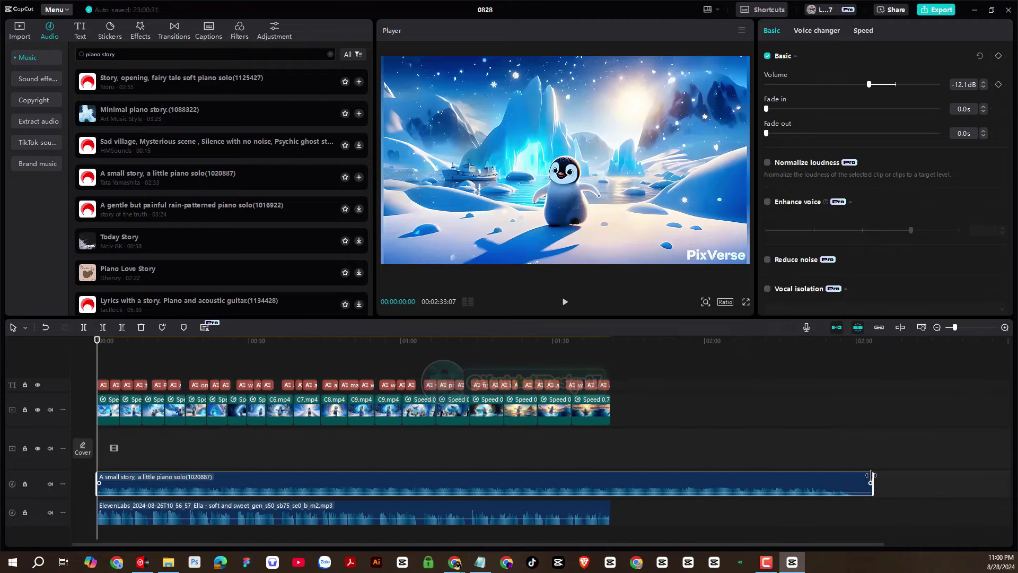
{"action": "left_click_drag", "start_coordinate": [872, 480], "coordinate": [607, 468]}
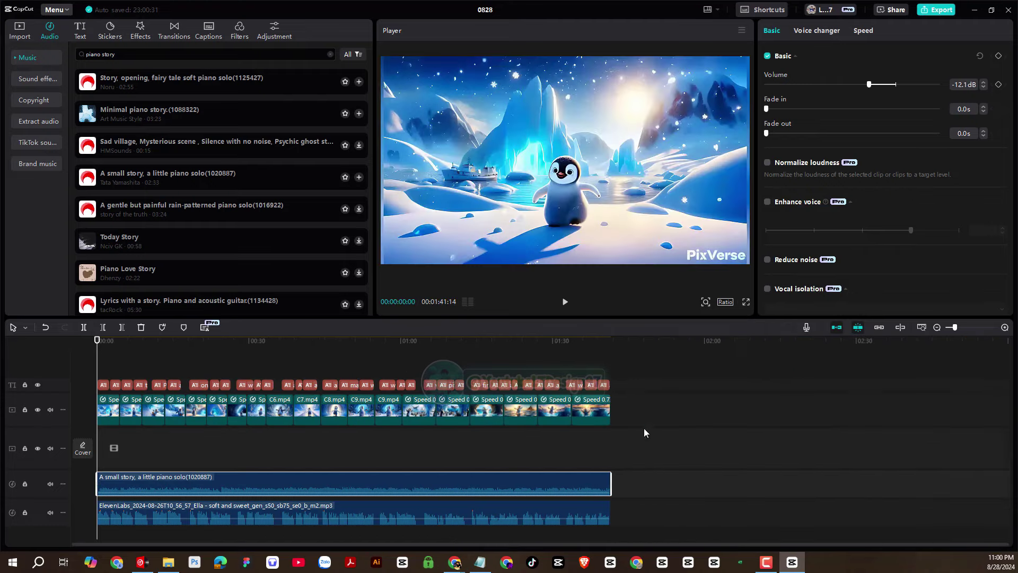
Give the piano music a 4.9 s fade-out and bring the playhead back to the start.
{"action": "left_click_drag", "start_coordinate": [768, 131], "coordinate": [852, 134]}
{"action": "left_click_drag", "start_coordinate": [98, 342], "coordinate": [303, 345]}
{"action": "left_click_drag", "start_coordinate": [219, 351], "coordinate": [92, 359]}
Apply Auto adjust to all the video clips at an intensity of 48 and check it on a single clip.
{"action": "left_click_drag", "start_coordinate": [675, 450], "coordinate": [114, 418]}
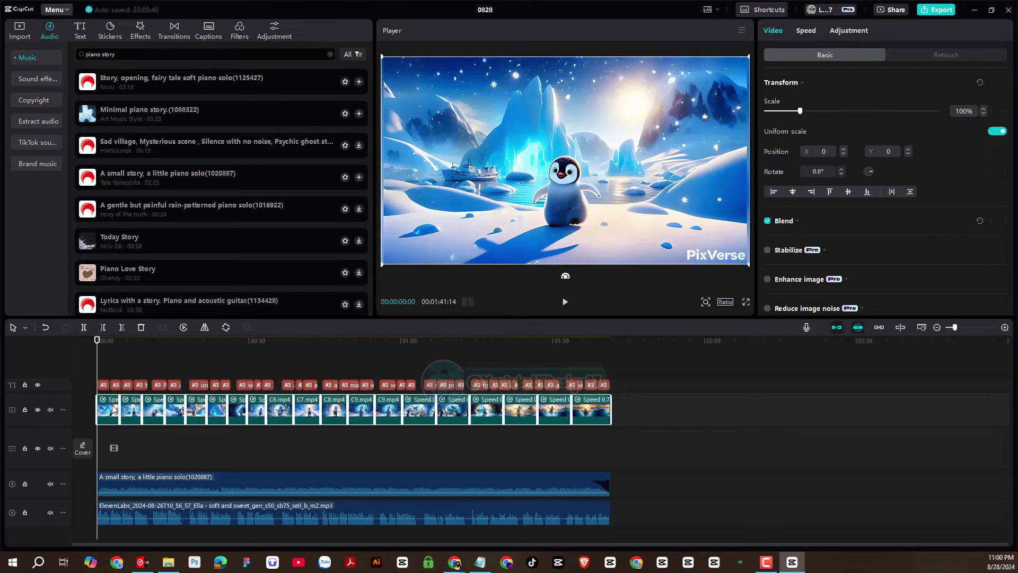
{"action": "left_click", "coordinate": [861, 33]}
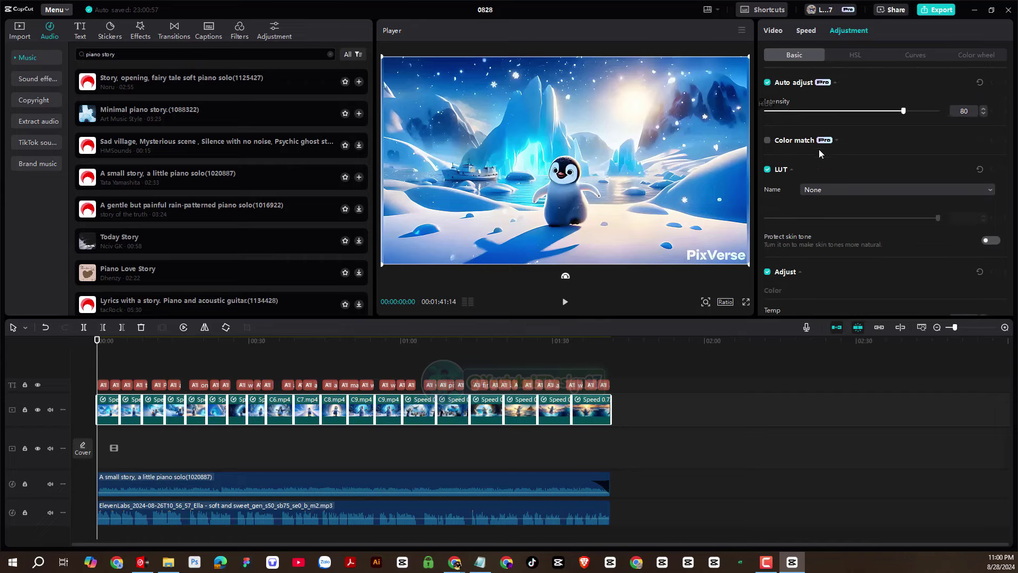
{"action": "left_click_drag", "start_coordinate": [816, 111], "coordinate": [850, 116]}
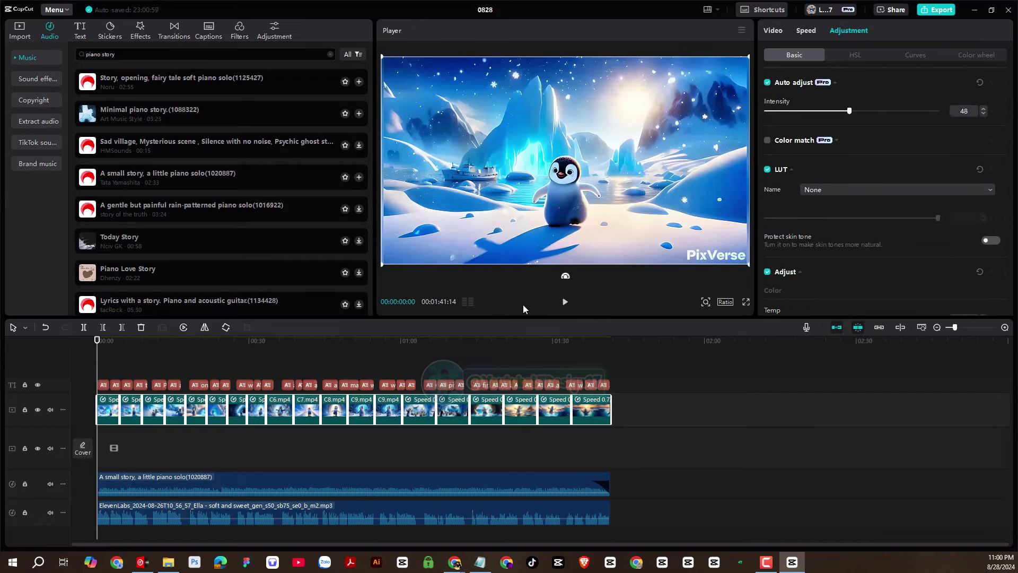
{"action": "left_click", "coordinate": [155, 415]}
Return the playhead to the start and lower the piano music's volume to -14.6 dB.
{"action": "mouse_move", "coordinate": [113, 347]}
{"action": "left_mouse_down"}
{"action": "mouse_move", "coordinate": [105, 345]}
{"action": "mouse_move", "coordinate": [277, 345]}
{"action": "mouse_move", "coordinate": [97, 345]}
{"action": "left_mouse_up"}
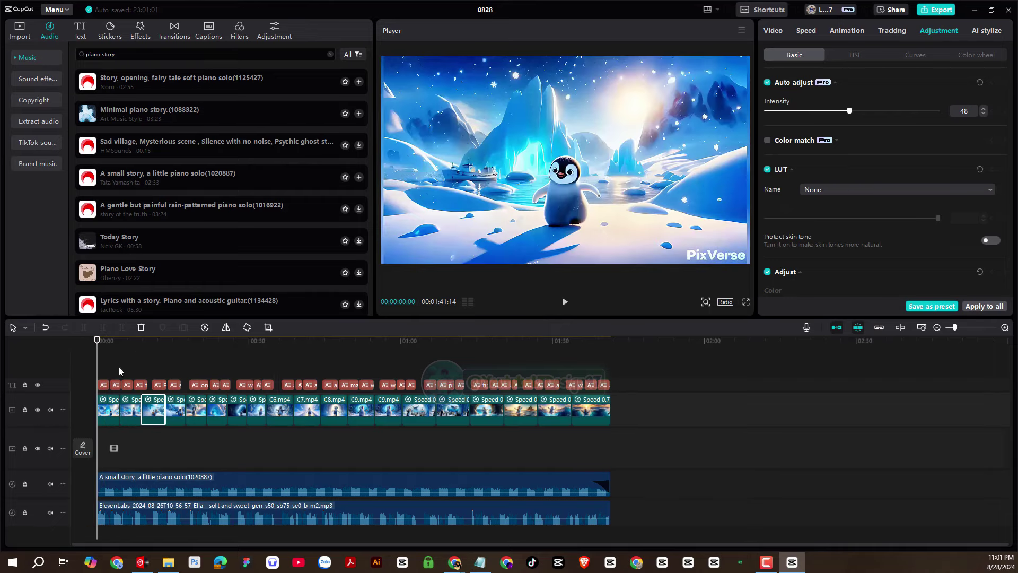
{"action": "left_click", "coordinate": [221, 484]}
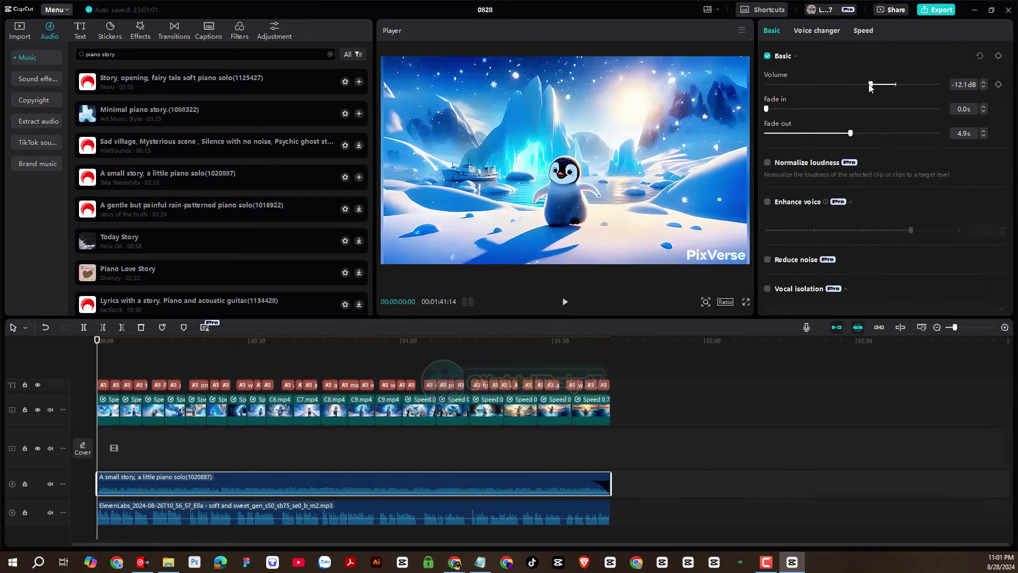
{"action": "left_click_drag", "start_coordinate": [869, 85], "coordinate": [865, 85]}
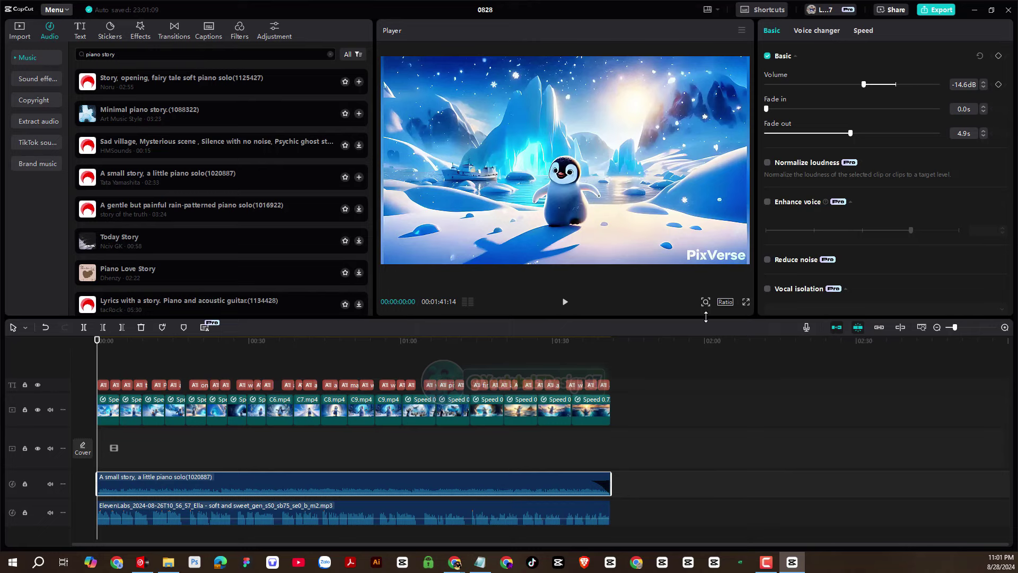
Move all the video clips together with their captions down so the clips sit on the empty main track.
{"action": "left_click_drag", "start_coordinate": [705, 317], "coordinate": [705, 373]}
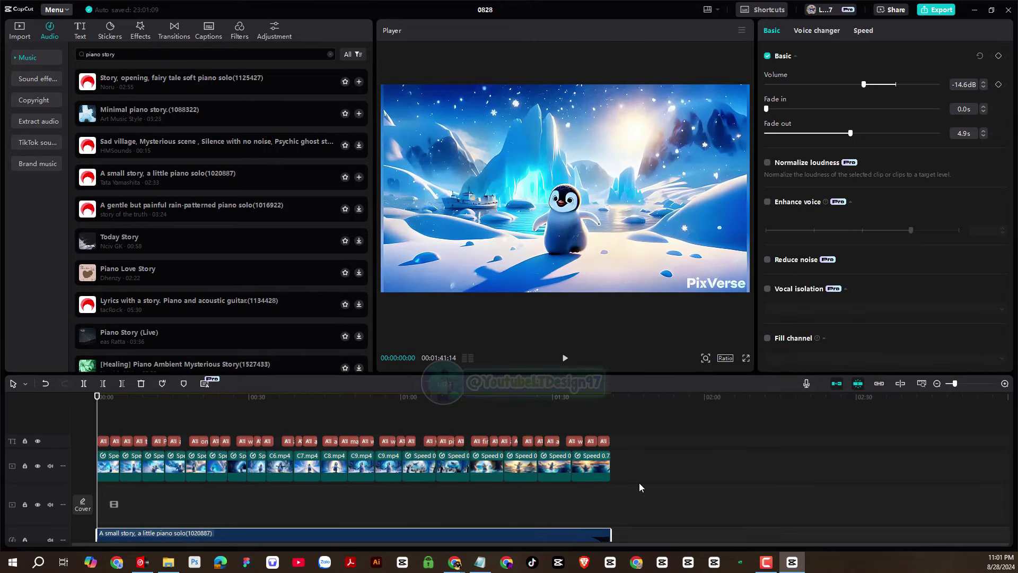
{"action": "scroll", "coordinate": [638, 482], "scroll_direction": "down", "scroll_amount": 1}
{"action": "scroll", "coordinate": [638, 463], "scroll_direction": "up", "scroll_amount": 1}
{"action": "left_click", "coordinate": [597, 467]}
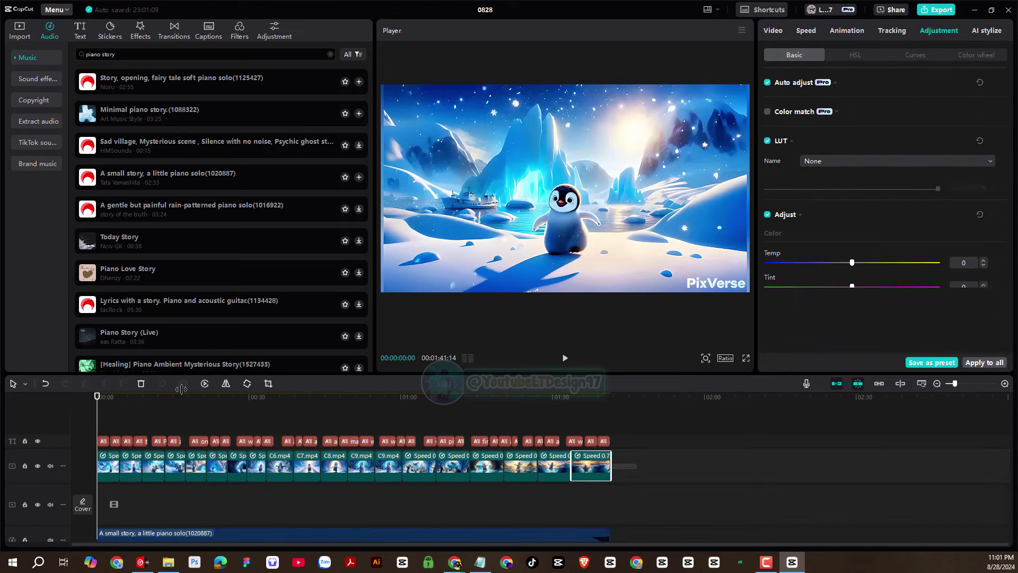
{"action": "key", "text": "ctrl+a"}
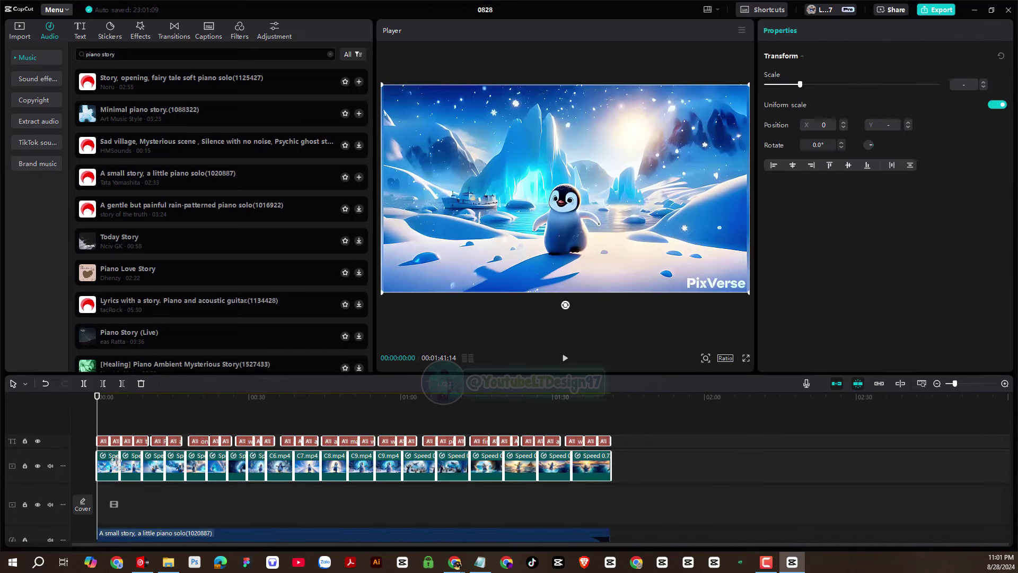
{"action": "left_click_drag", "start_coordinate": [115, 462], "coordinate": [109, 499]}
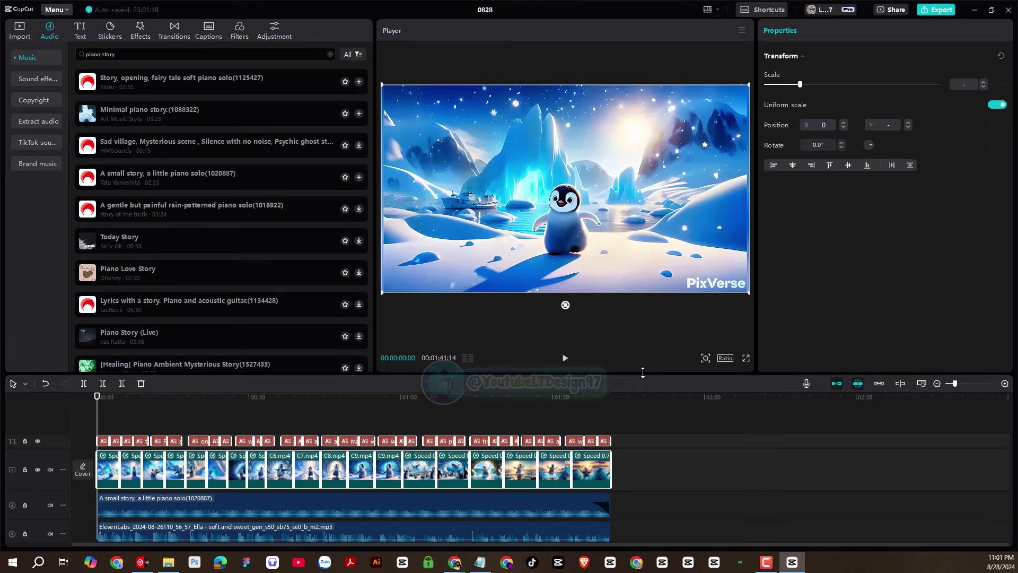
Enlarge the video preview, scrub through the opening scenes to check them and return the playhead to the start.
{"action": "left_click_drag", "start_coordinate": [642, 372], "coordinate": [643, 413]}
{"action": "left_click_drag", "start_coordinate": [375, 301], "coordinate": [180, 291]}
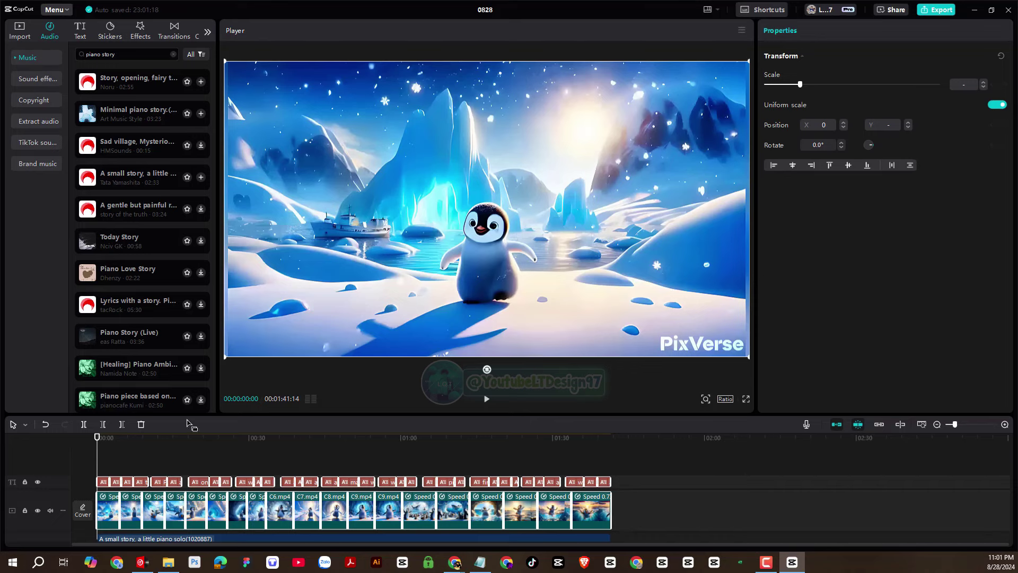
{"action": "left_click_drag", "start_coordinate": [98, 438], "coordinate": [114, 438]}
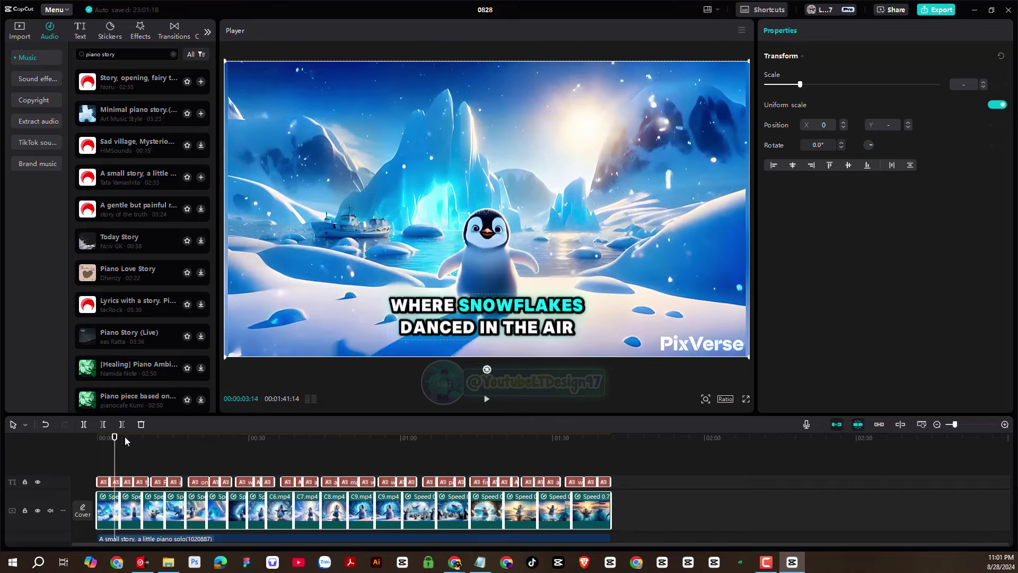
{"action": "left_click", "coordinate": [211, 447]}
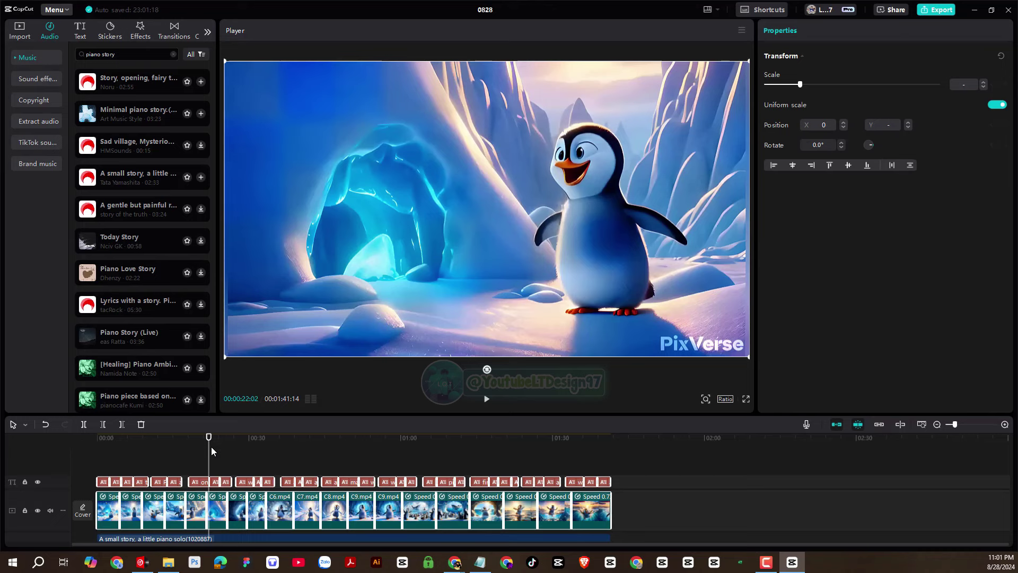
{"action": "left_click_drag", "start_coordinate": [211, 446], "coordinate": [67, 452]}
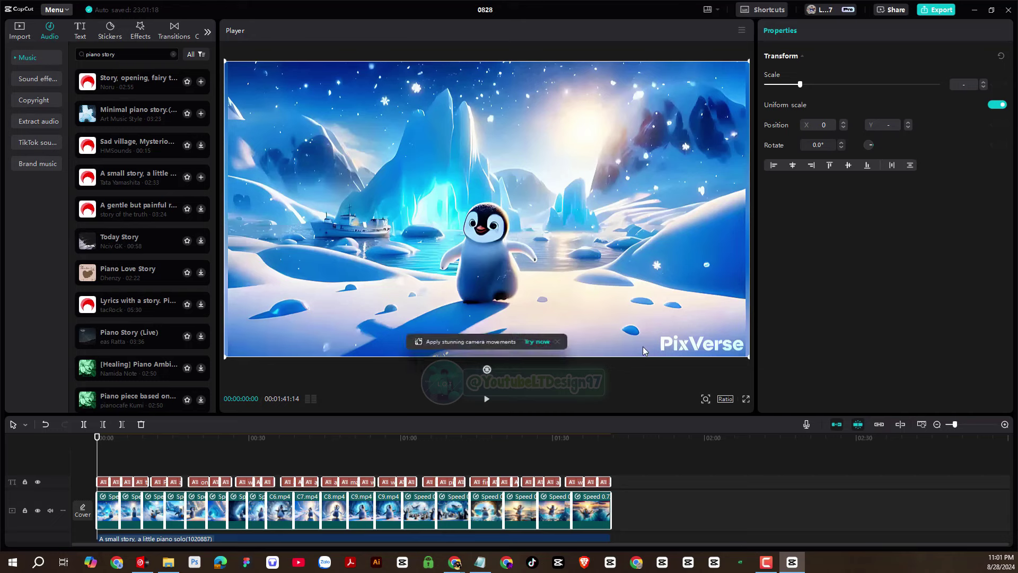
Add the logo image Group 26910 from the VD folder above the clips and extend it to the full video length of 00:01:41:14.
{"action": "scroll", "coordinate": [607, 494], "scroll_direction": "down", "scroll_amount": 3}
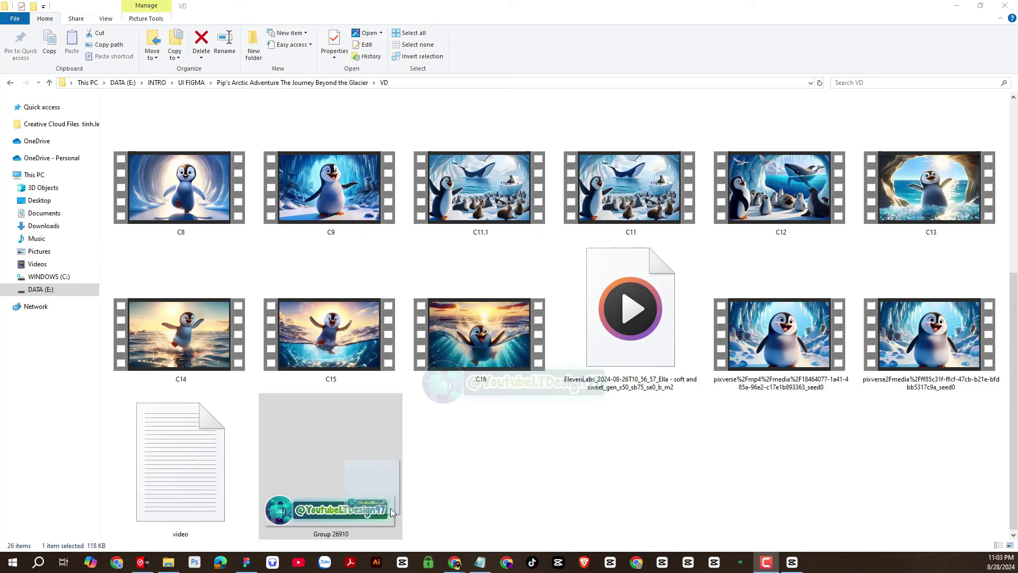
{"action": "left_click_drag", "start_coordinate": [371, 493], "coordinate": [318, 464]}
{"action": "left_click_drag", "start_coordinate": [137, 455], "coordinate": [610, 455]}
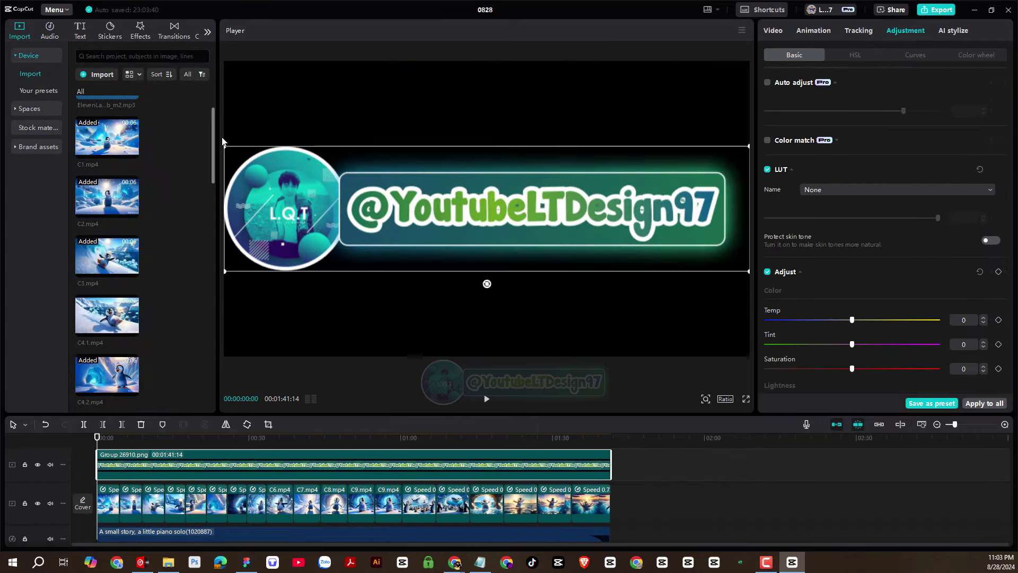
Shrink the channel logo and place it in the lower-right corner of the video frame, over the PixVerse text.
{"action": "left_click_drag", "start_coordinate": [225, 146], "coordinate": [415, 193]}
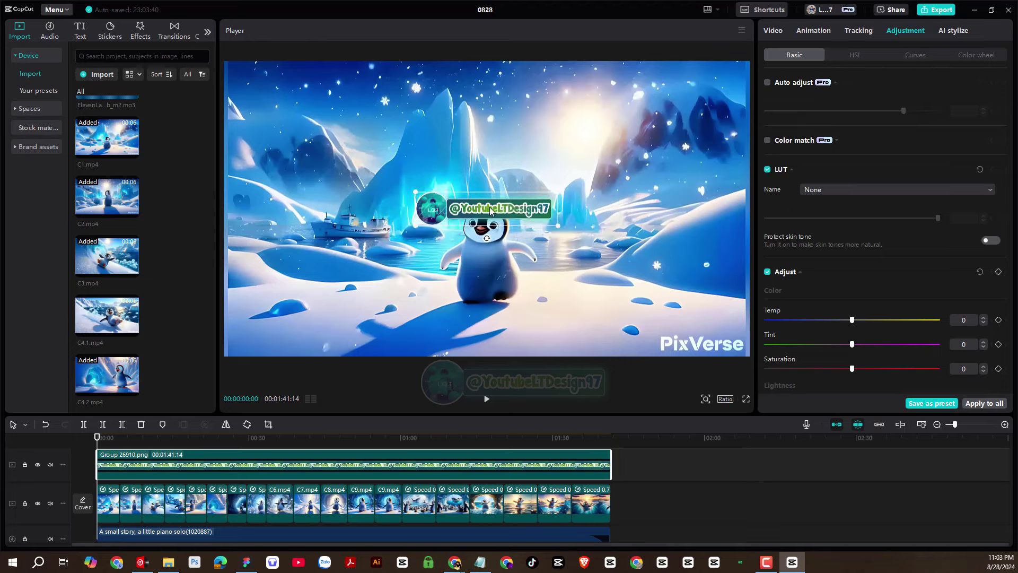
{"action": "left_click_drag", "start_coordinate": [490, 209], "coordinate": [681, 343]}
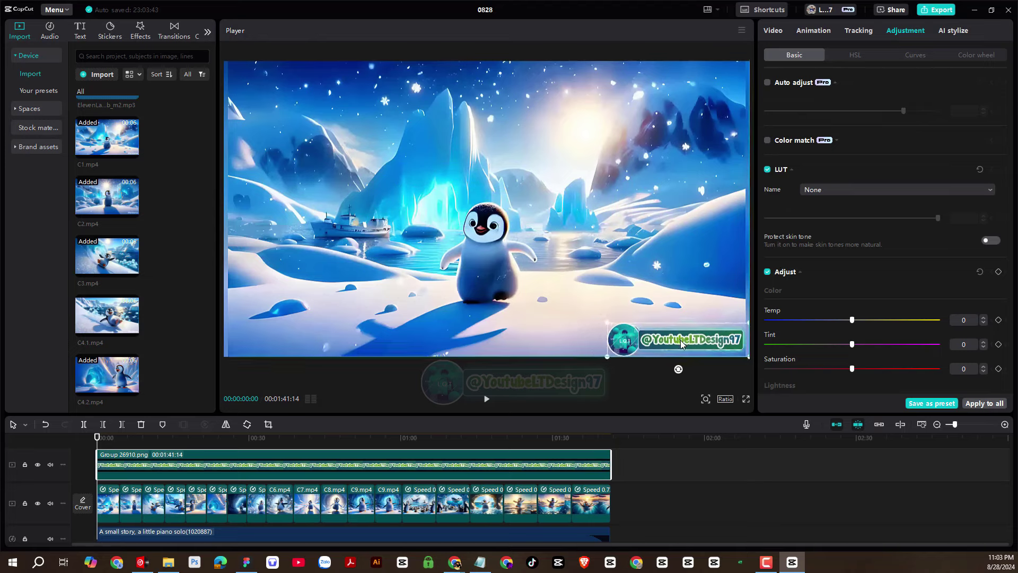
{"action": "left_click_drag", "start_coordinate": [608, 356], "coordinate": [636, 355]}
{"action": "left_click", "coordinate": [583, 348]}
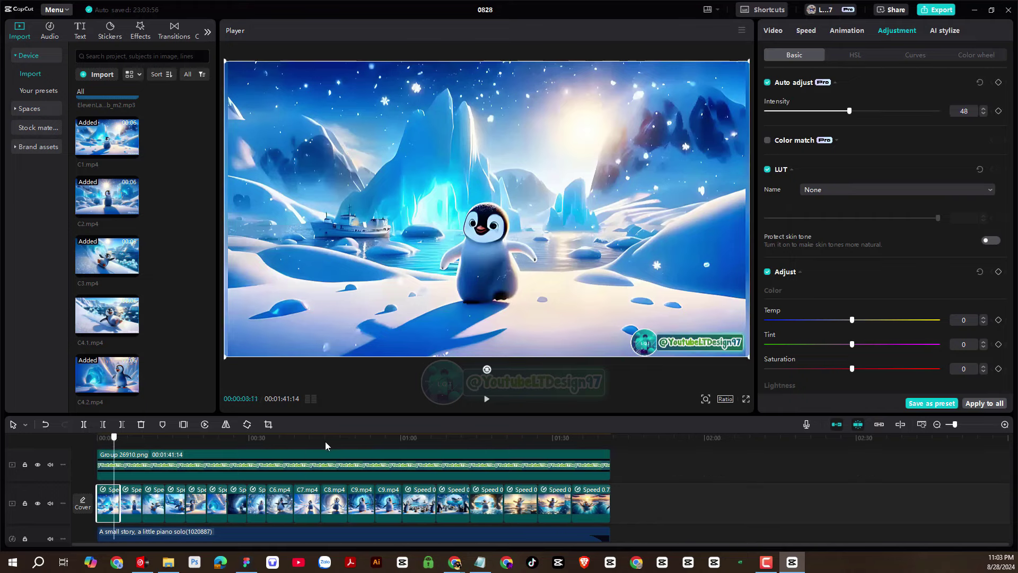
Scrub through the whole video to check the logo, return the playhead to the start and bring the audio tracks into view.
{"action": "left_click", "coordinate": [607, 448]}
{"action": "left_click_drag", "start_coordinate": [607, 448], "coordinate": [97, 438]}
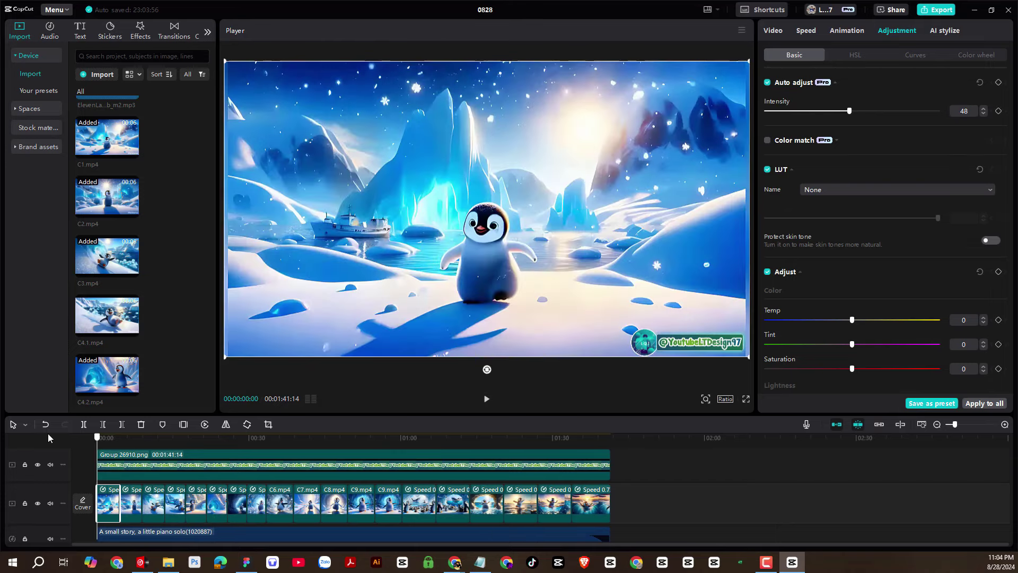
{"action": "left_click_drag", "start_coordinate": [543, 415], "coordinate": [543, 418]}
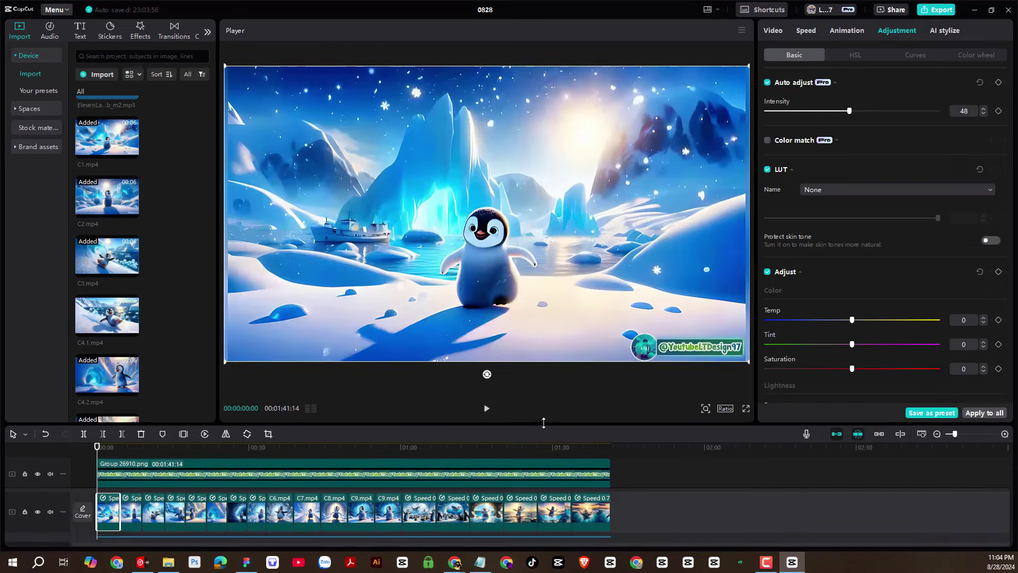
{"action": "scroll", "coordinate": [369, 483], "scroll_direction": "down", "scroll_amount": 1}
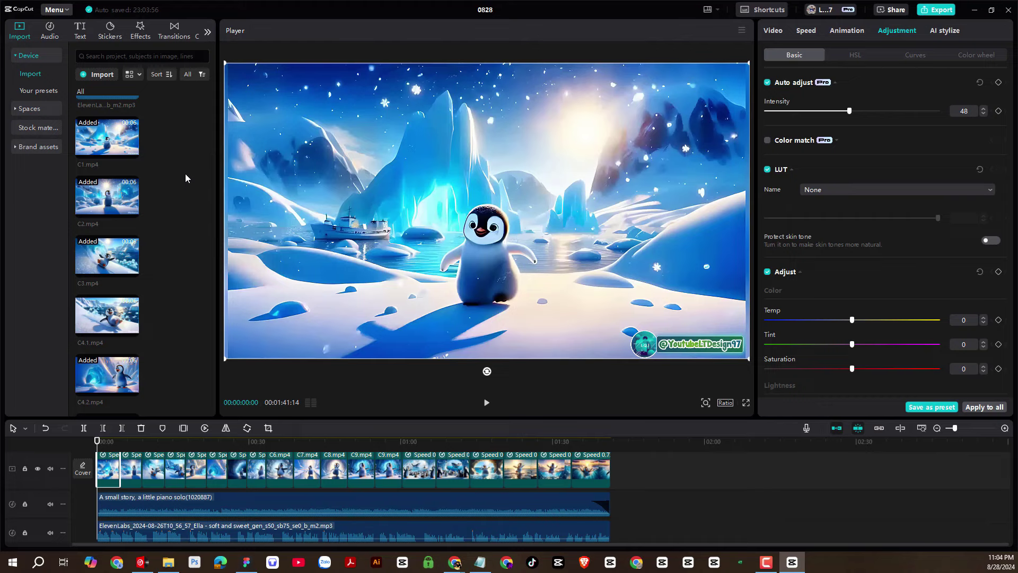
Select the piano music, play the video from the start, and dismiss the export settings without exporting.
{"action": "left_click", "coordinate": [152, 509]}
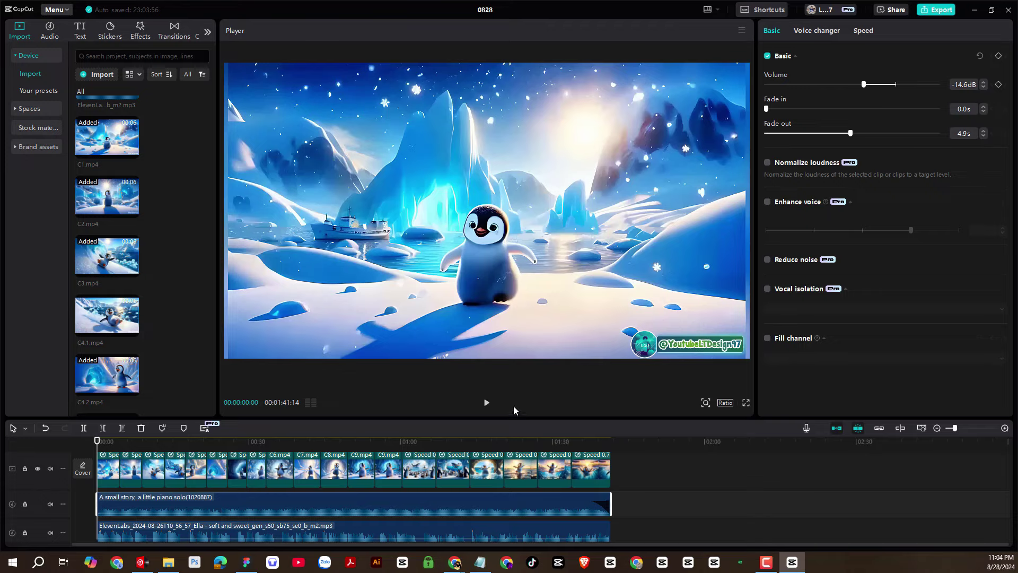
{"action": "left_click", "coordinate": [487, 403]}
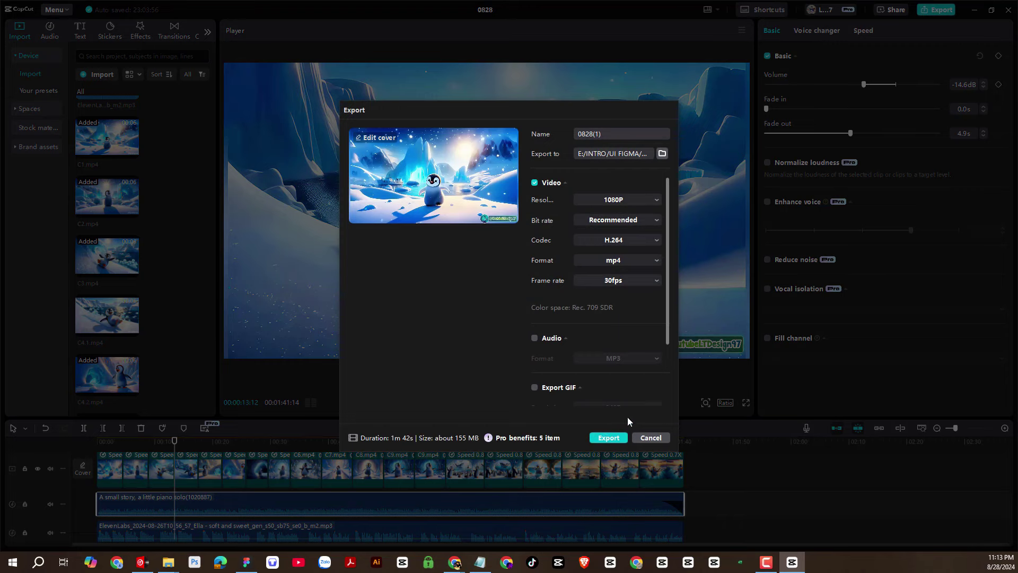
{"action": "left_click", "coordinate": [653, 438]}
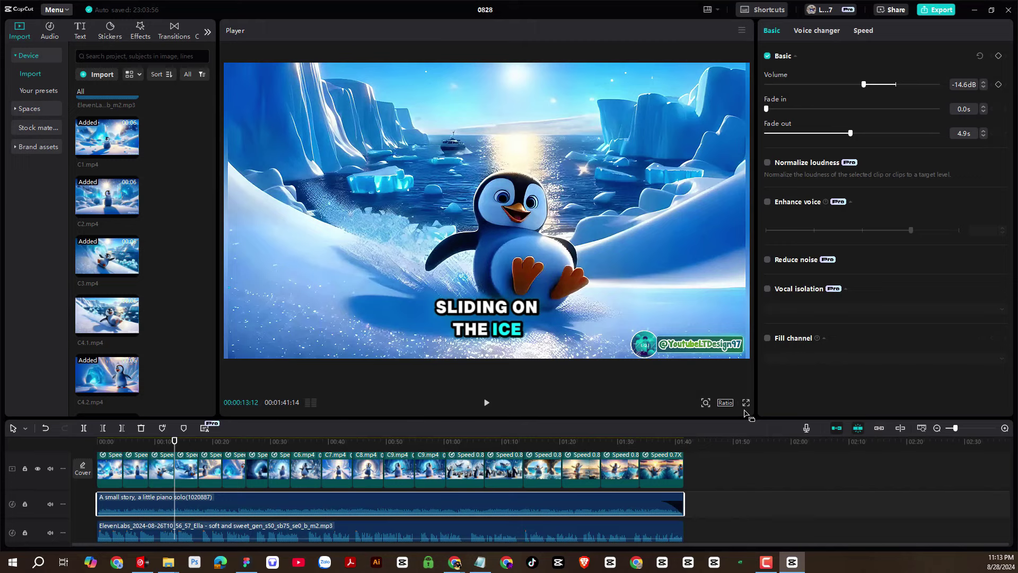